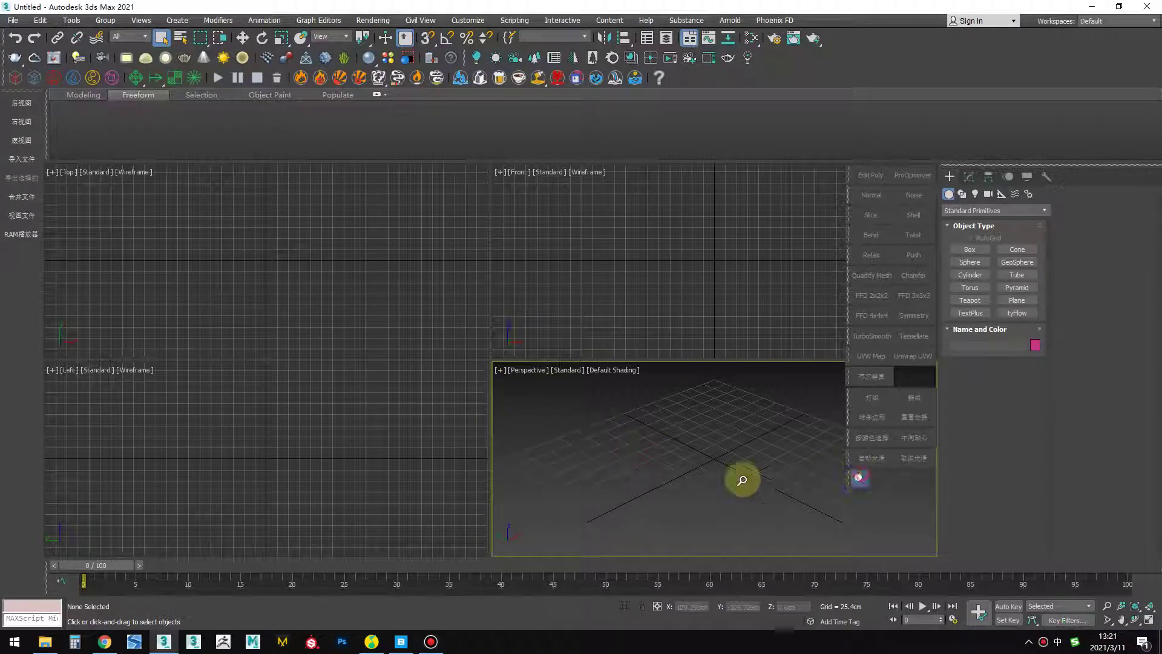
- Maximize the perspective view, draw a sphere at the grid centre and raise it
{"action": "key", "text": "alt+w"}
{"action": "left_click", "coordinate": [970, 262]}
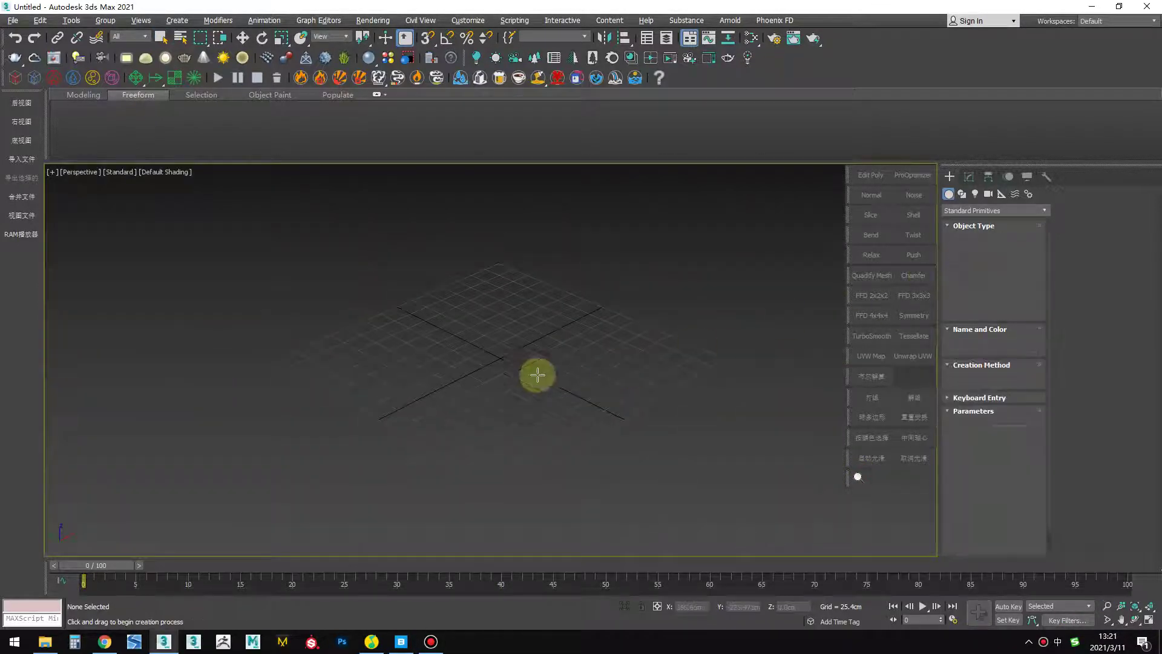
{"action": "left_click_drag", "start_coordinate": [521, 363], "coordinate": [615, 409]}
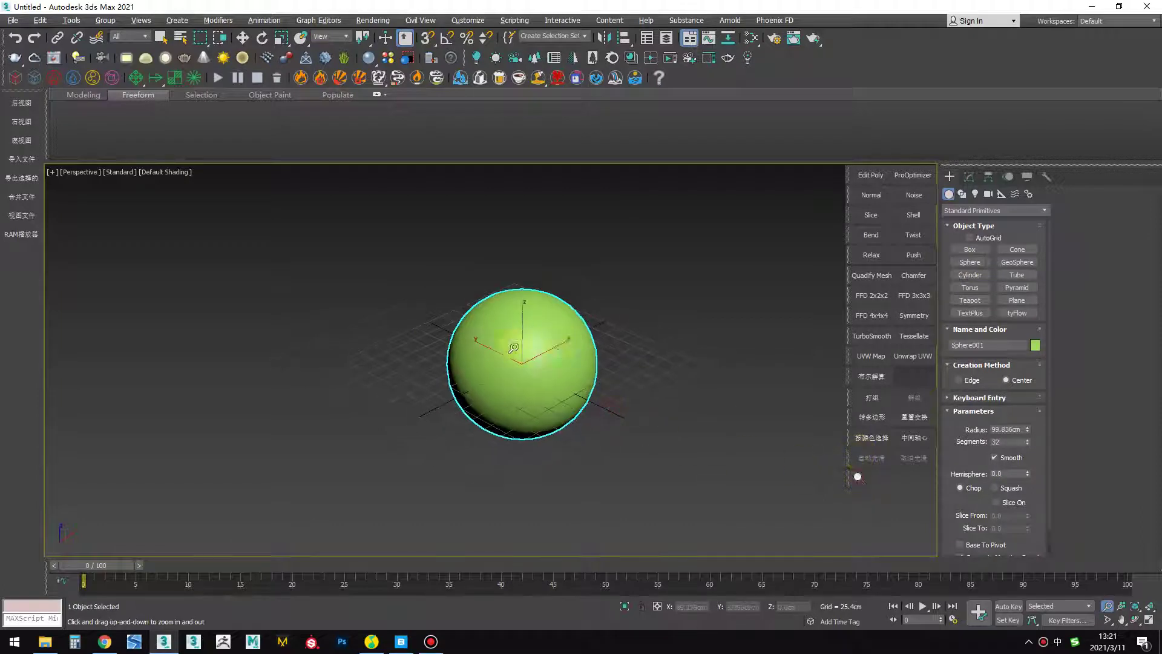
{"action": "key", "text": "w"}
{"action": "left_click_drag", "start_coordinate": [524, 271], "coordinate": [510, 274]}
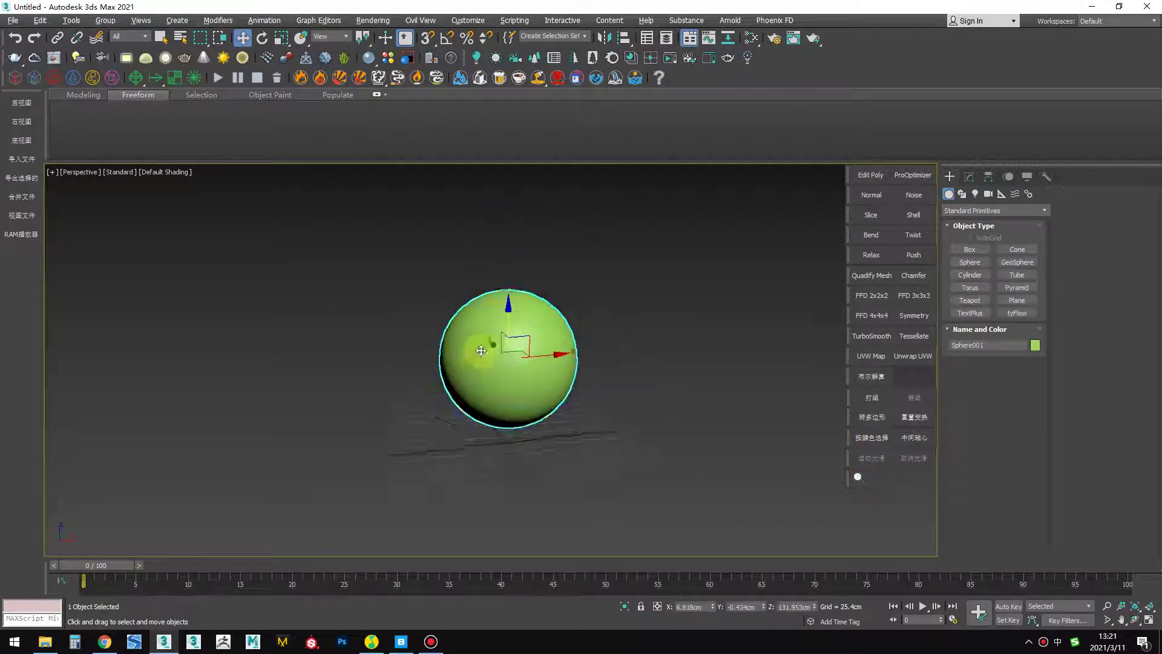
- Add the Hair and Fur (WSM) modifier to the sphere
{"action": "left_click", "coordinate": [969, 176]}
{"action": "left_click", "coordinate": [990, 212]}
{"action": "scroll", "coordinate": [981, 225], "scroll_direction": "down", "scroll_amount": 1}
{"action": "left_click", "coordinate": [998, 227]}
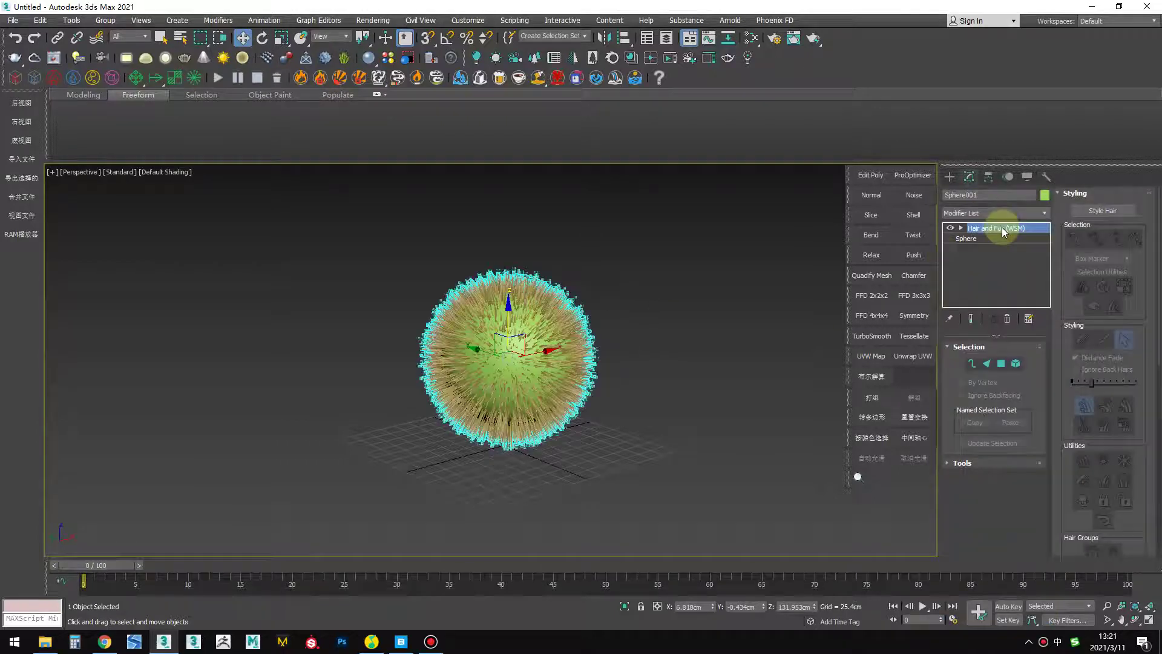
- In Style Hair mode, enlarge the brush, disable distance fade and lengthen the strands
{"action": "left_click", "coordinate": [1102, 212]}
{"action": "left_click_drag", "start_coordinate": [1093, 383], "coordinate": [1137, 383]}
{"action": "left_click", "coordinate": [1076, 357]}
{"action": "left_click_drag", "start_coordinate": [664, 323], "coordinate": [757, 291]}
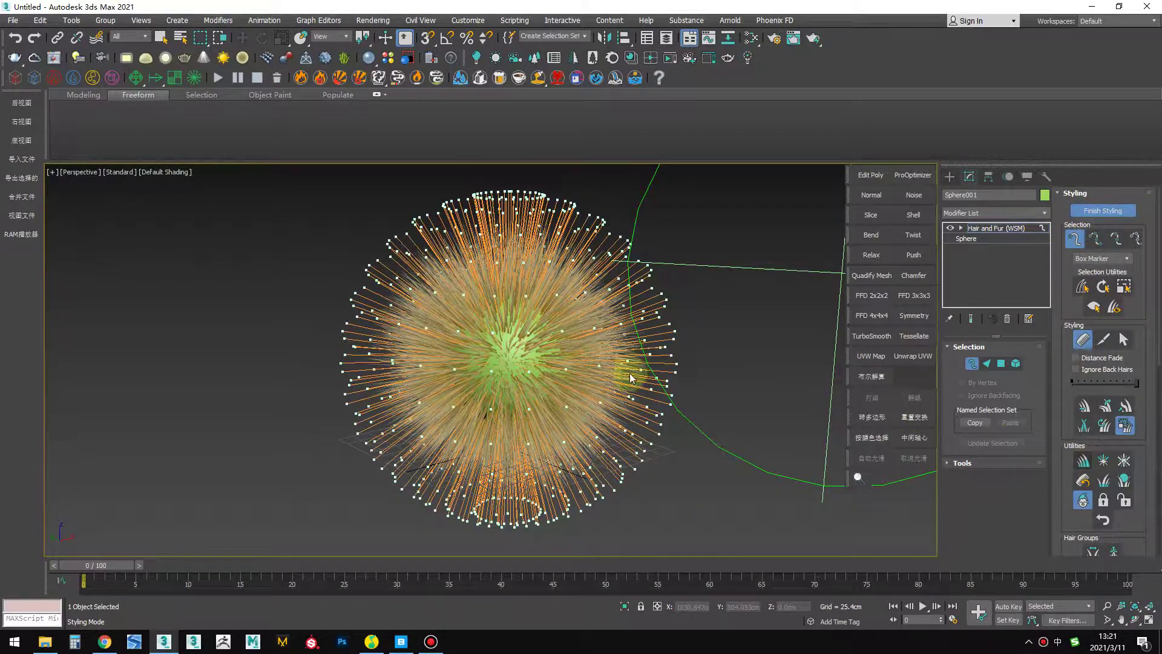
- Comb the hair guides so the strands hang down the sphere
{"action": "left_click", "coordinate": [1085, 481]}
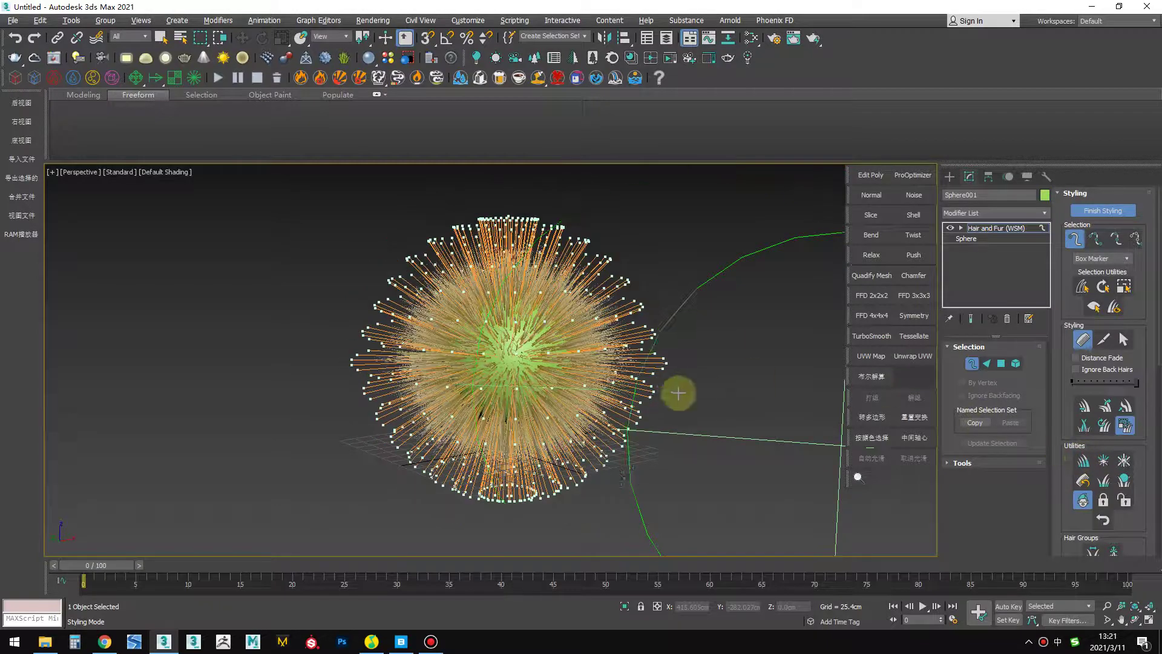
{"action": "left_click", "coordinate": [1083, 480]}
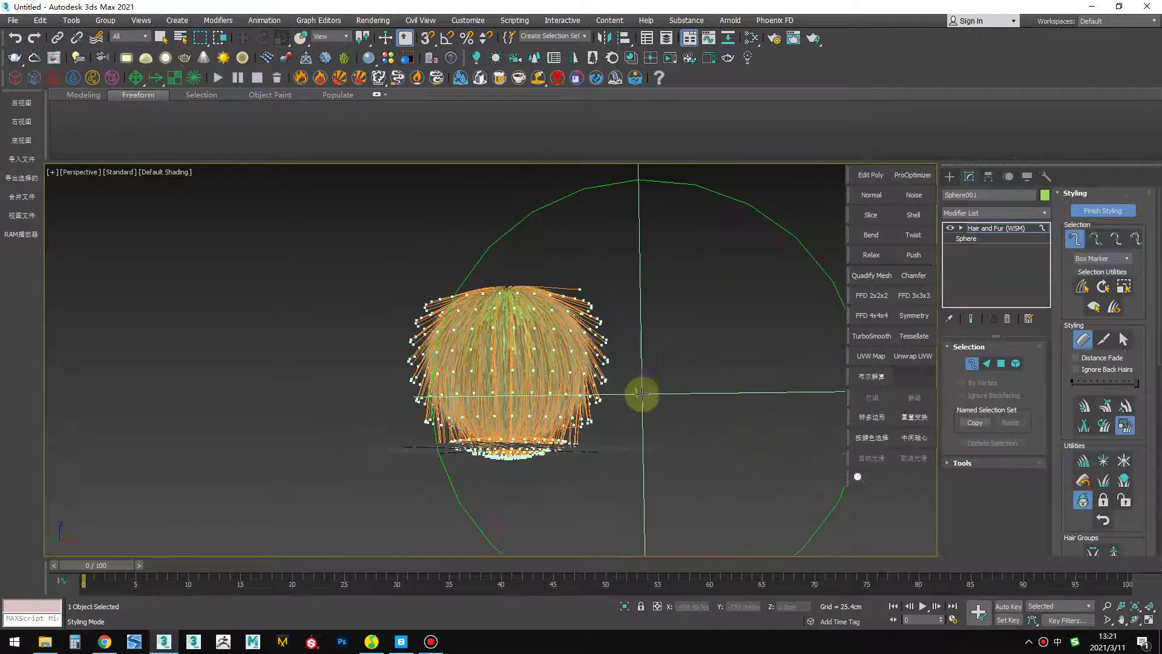
{"action": "left_click", "coordinate": [1083, 406]}
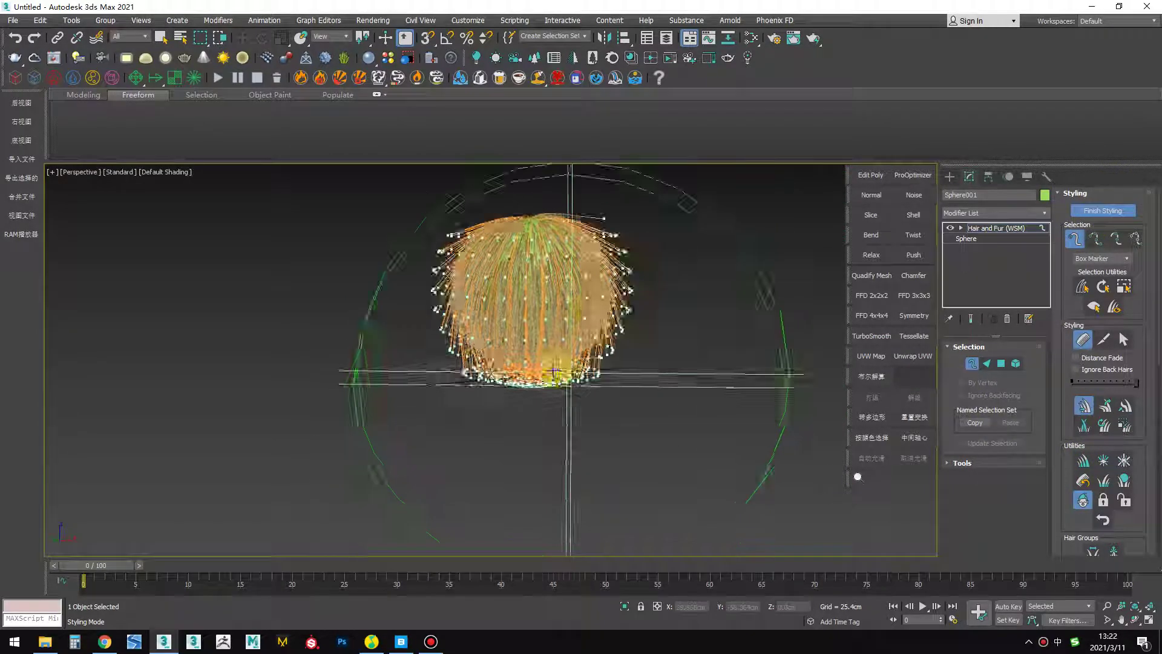
{"action": "key", "text": "f"}
{"action": "key", "text": "F3"}
{"action": "left_click", "coordinate": [1076, 358]}
- Shorten the bottom guide hairs with the Scale brush and reshape them
{"action": "left_click", "coordinate": [1125, 425]}
{"action": "left_click_drag", "start_coordinate": [532, 408], "coordinate": [463, 432]}
{"action": "left_click", "coordinate": [1083, 405]}
{"action": "mouse_move", "coordinate": [530, 367]}
{"action": "left_mouse_down"}
{"action": "mouse_move", "coordinate": [583, 384]}
{"action": "mouse_move", "coordinate": [480, 368]}
{"action": "mouse_move", "coordinate": [462, 415]}
{"action": "mouse_move", "coordinate": [604, 361]}
{"action": "left_mouse_up"}
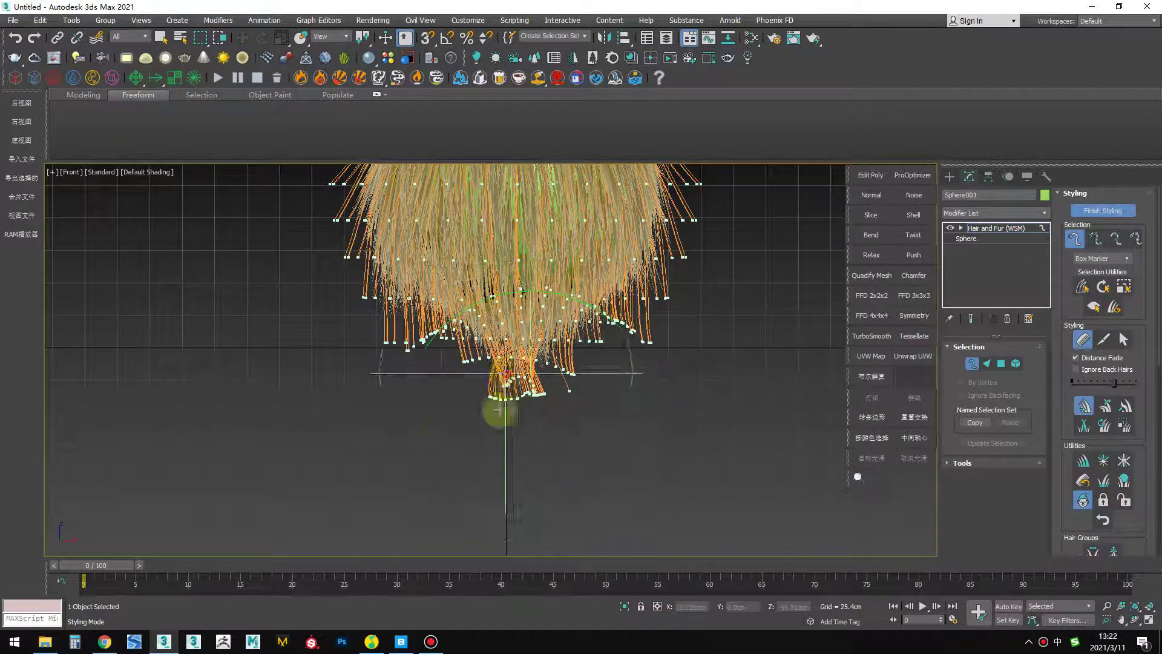
- Check the hair from left and front views, then finish styling
{"action": "key", "text": "l"}
{"action": "key", "text": "f"}
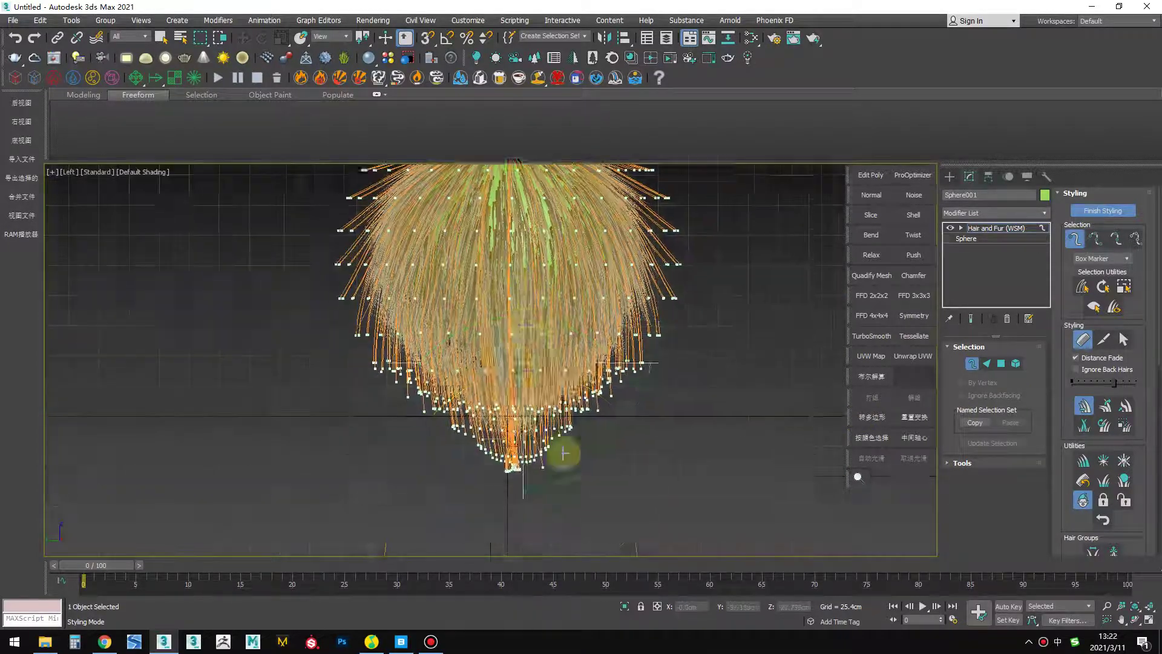
{"action": "scroll", "coordinate": [584, 485], "scroll_direction": "down", "scroll_amount": 2}
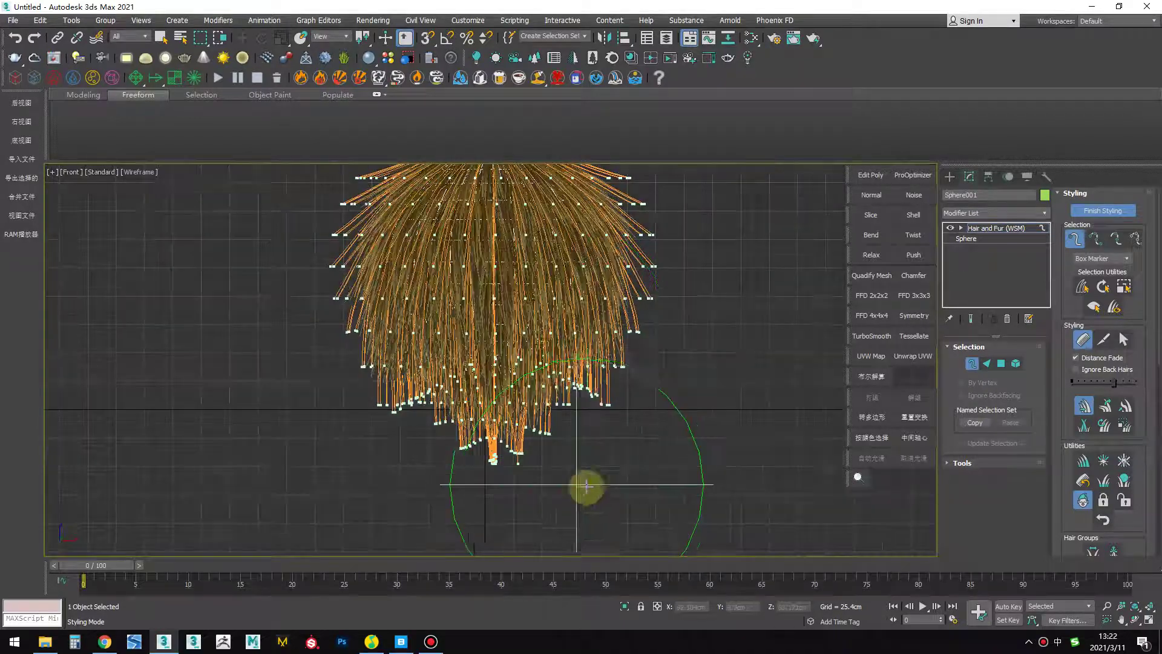
{"action": "scroll", "coordinate": [467, 519], "scroll_direction": "down", "scroll_amount": 1}
{"action": "scroll", "coordinate": [718, 279], "scroll_direction": "up", "scroll_amount": 1}
{"action": "left_click", "coordinate": [1103, 210]}
{"action": "middle_click_drag", "start_coordinate": [642, 339], "coordinate": [595, 343], "text": "alt"}
- Set Tip Thick to 2 and Hair Segments to 24
{"action": "key", "text": "p"}
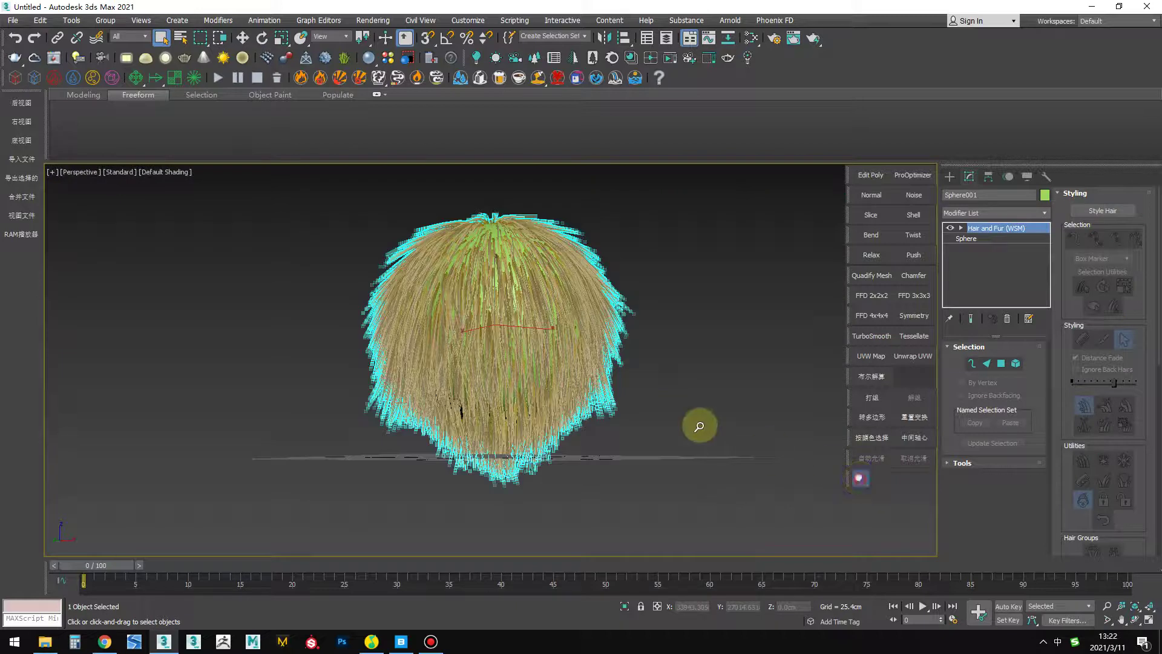
{"action": "middle_click_drag", "start_coordinate": [696, 424], "coordinate": [680, 358], "text": "alt"}
{"action": "scroll", "coordinate": [1086, 492], "scroll_direction": "down", "scroll_amount": 5}
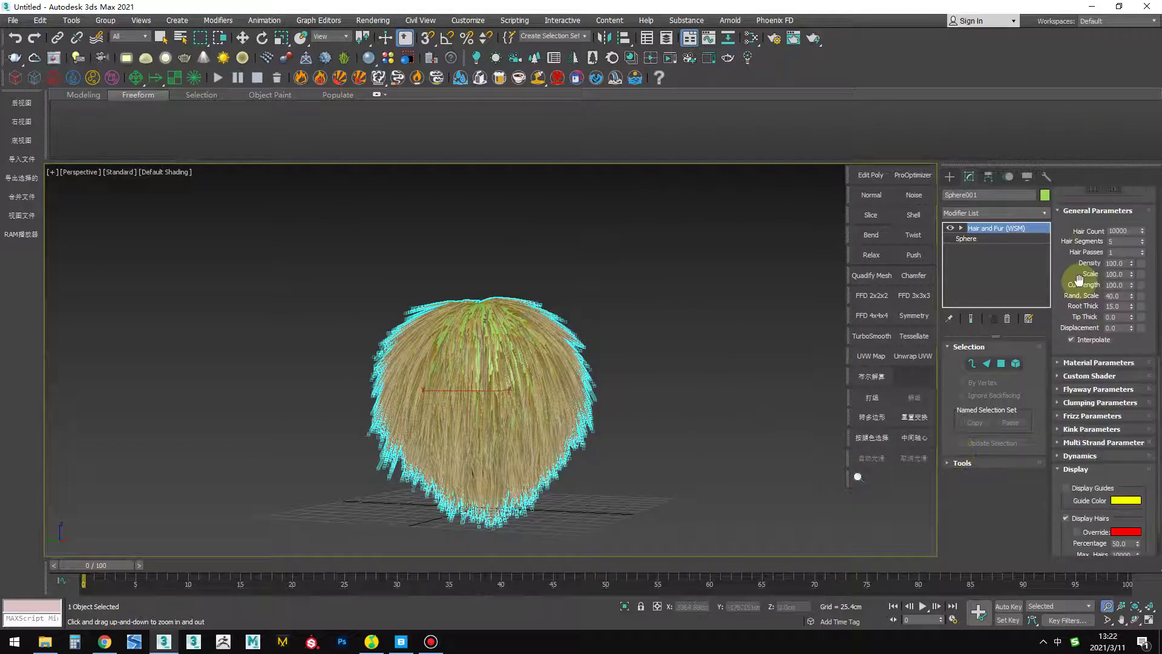
{"action": "type", "text": "2"}
{"action": "key", "text": "Return"}
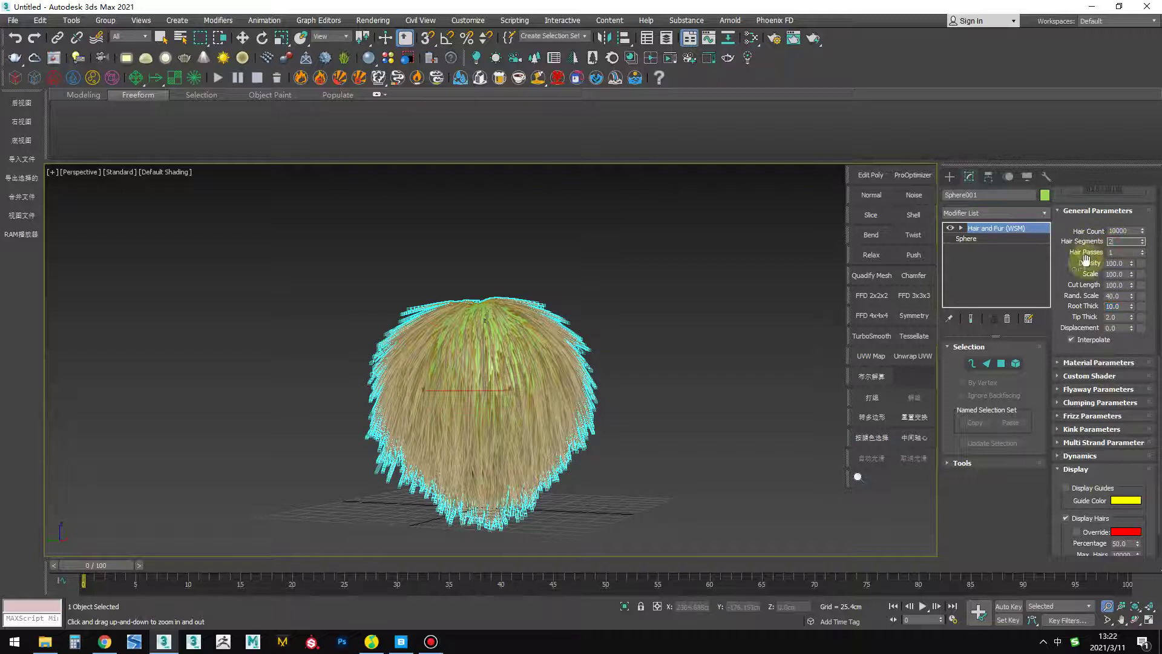
{"action": "type", "text": "4"}
{"action": "key", "text": "Return"}
- Set Frizz Tip to 5 and raise Flyaway Strength to 0.07
{"action": "scroll", "coordinate": [1101, 388], "scroll_direction": "down", "scroll_amount": 1}
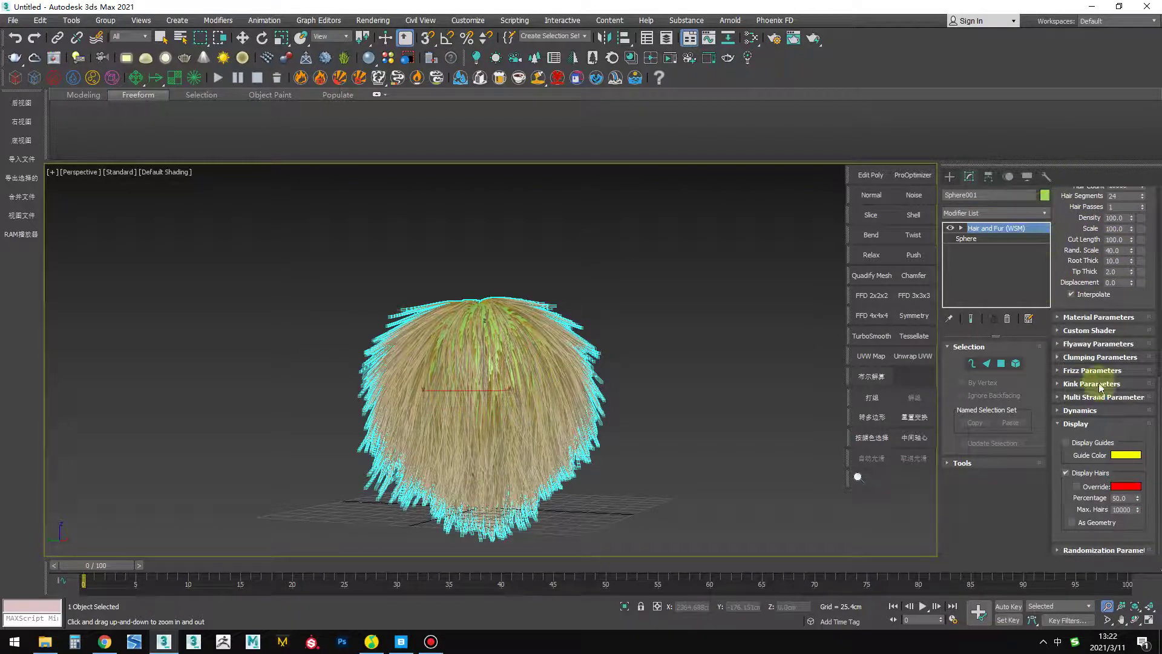
{"action": "left_click", "coordinate": [1095, 346]}
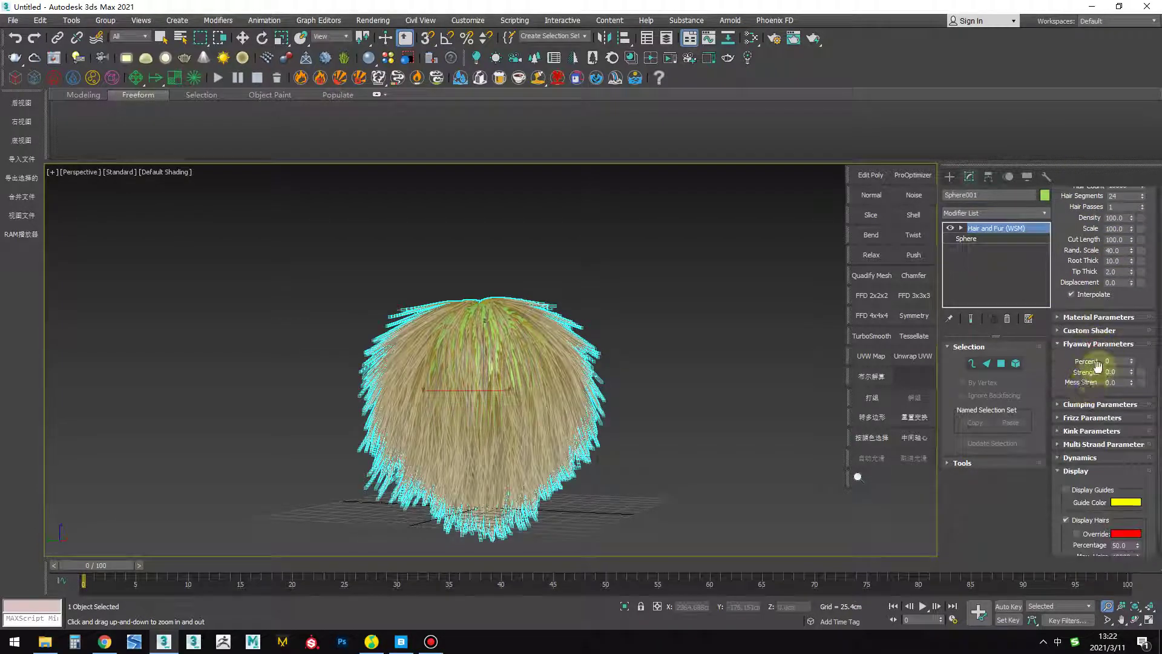
{"action": "left_click", "coordinate": [1089, 417]}
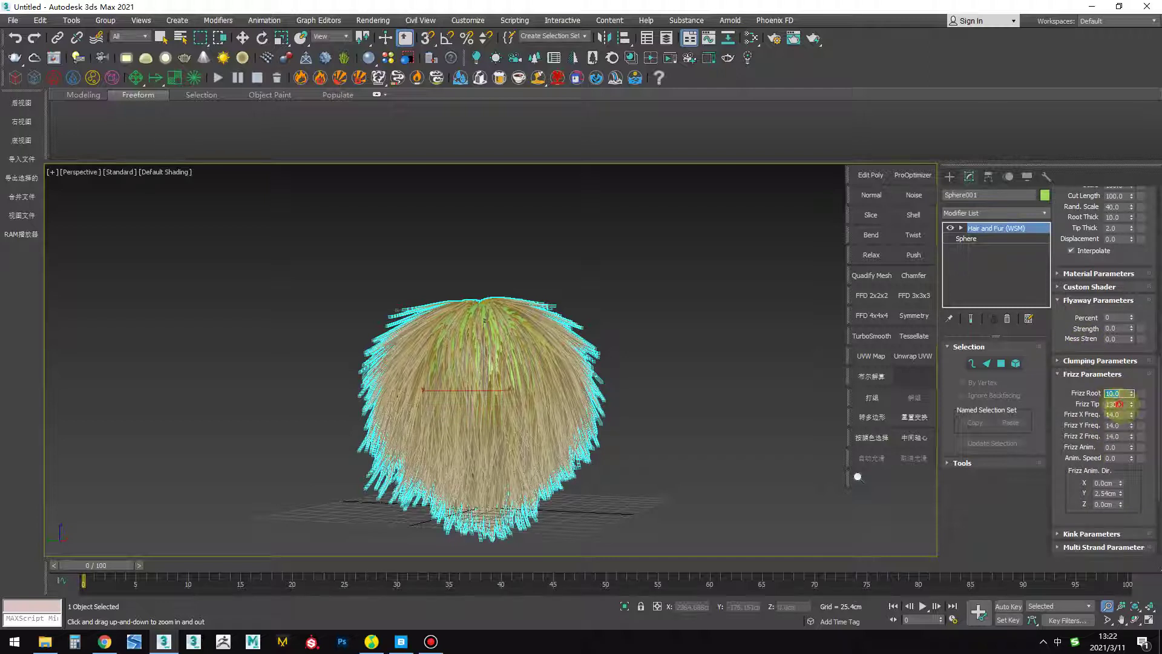
{"action": "type", "text": "5"}
{"action": "key", "text": "Return"}
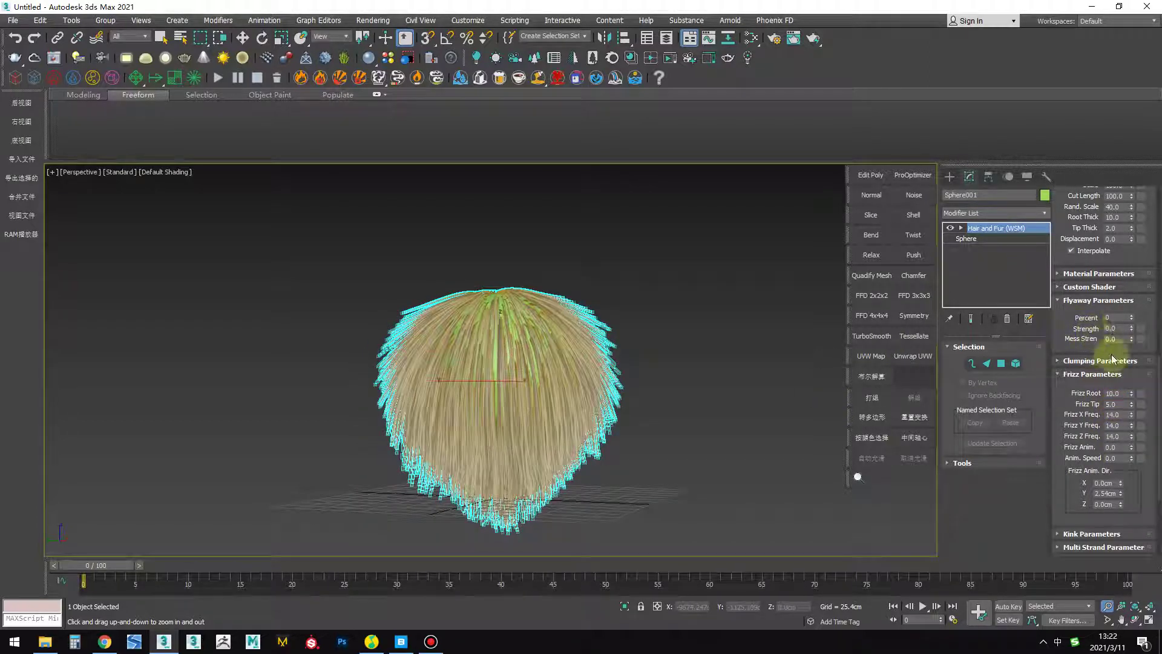
{"action": "left_click_drag", "start_coordinate": [1131, 330], "coordinate": [1135, 323]}
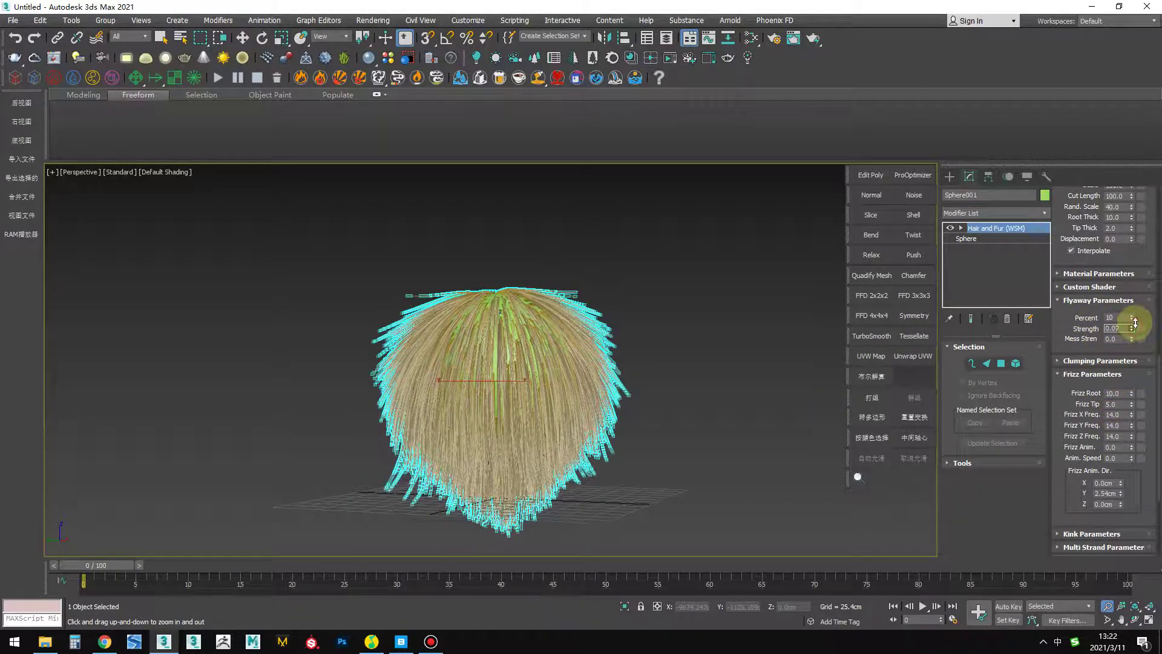
{"action": "scroll", "coordinate": [1083, 519], "scroll_direction": "up", "scroll_amount": 5}
{"action": "scroll", "coordinate": [601, 322], "scroll_direction": "up", "scroll_amount": 2}
{"action": "key", "text": "w"}
{"action": "left_click", "coordinate": [949, 176]}
{"action": "key", "text": "shift+z"}
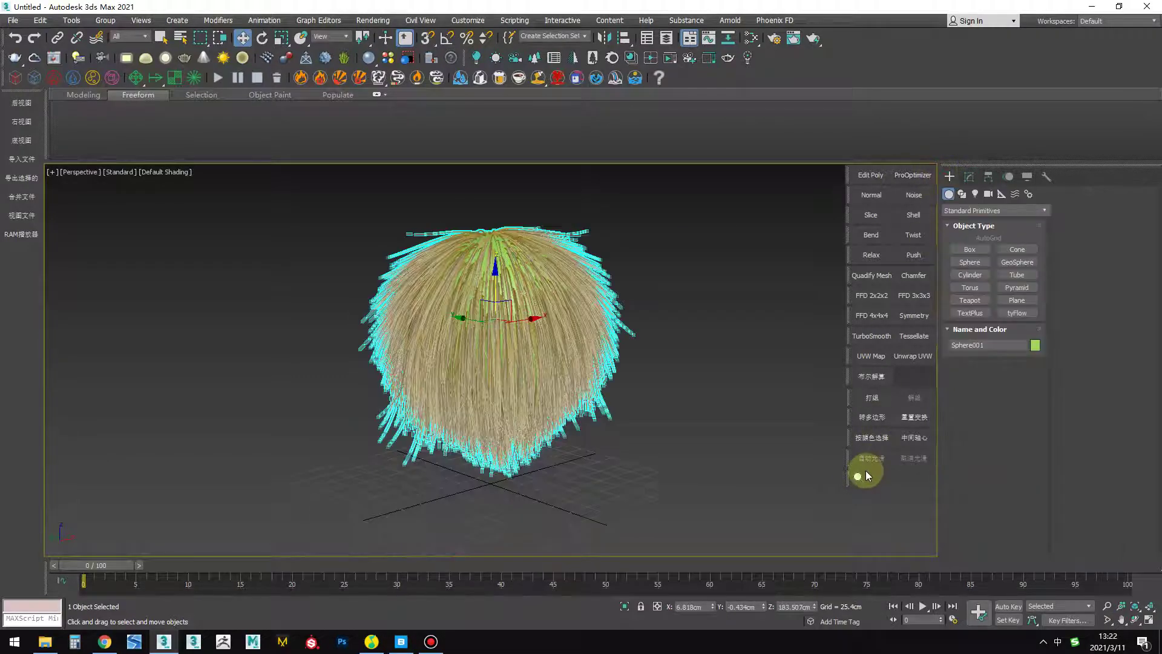
- Hide the grid and set CoronaRenderer with 640×480 output in Render Setup
{"action": "key", "text": "alt+z"}
{"action": "key", "text": "w"}
{"action": "key", "text": "g"}
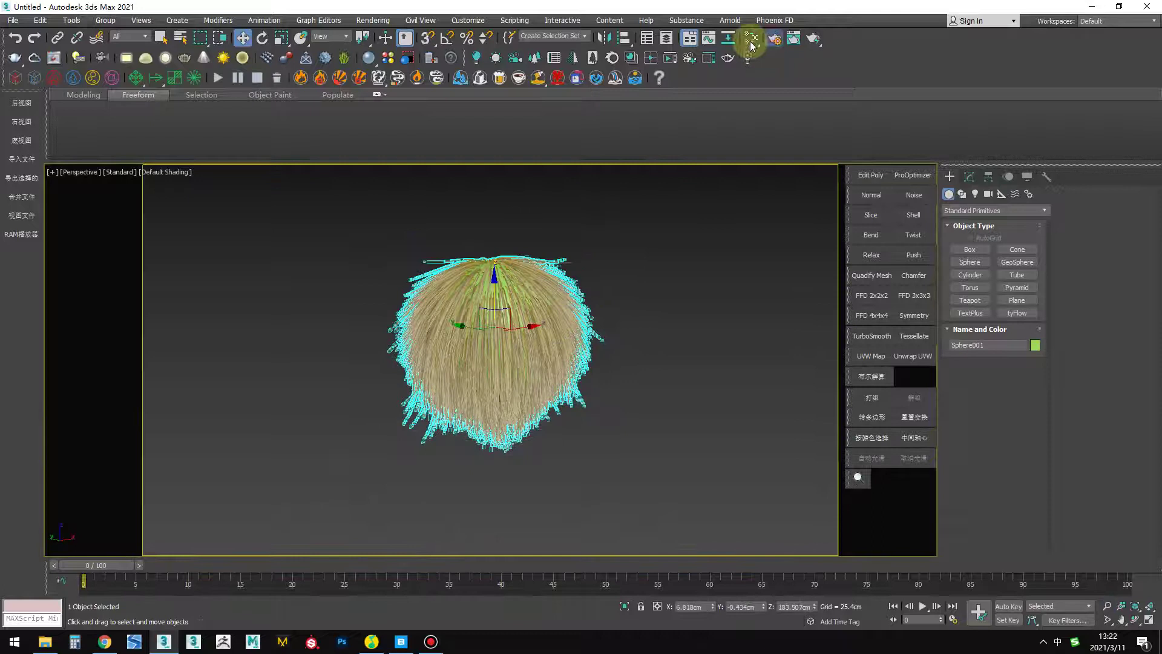
{"action": "left_click", "coordinate": [710, 64]}
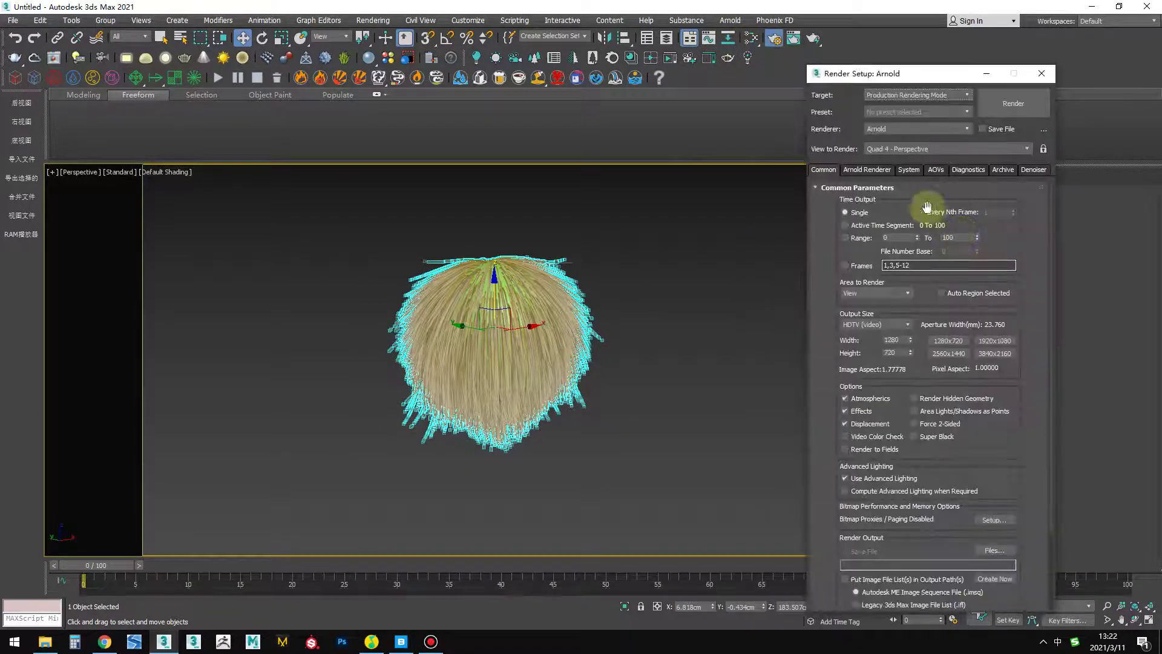
{"action": "left_click", "coordinate": [889, 132]}
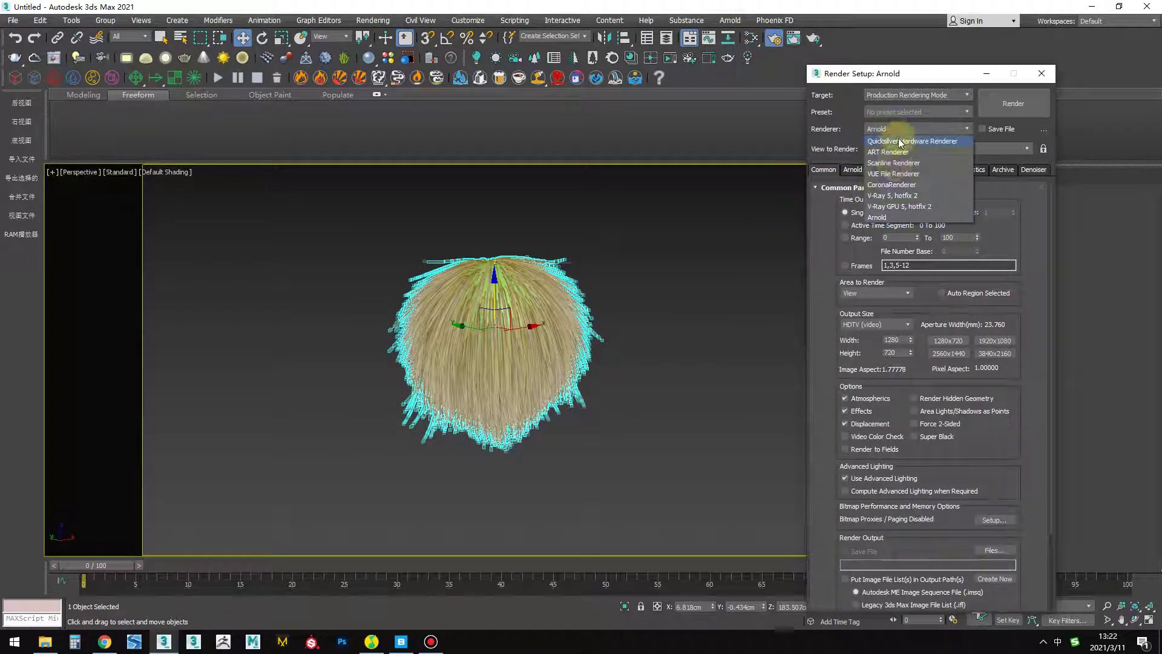
{"action": "left_click", "coordinate": [887, 185]}
{"action": "left_click", "coordinate": [872, 343]}
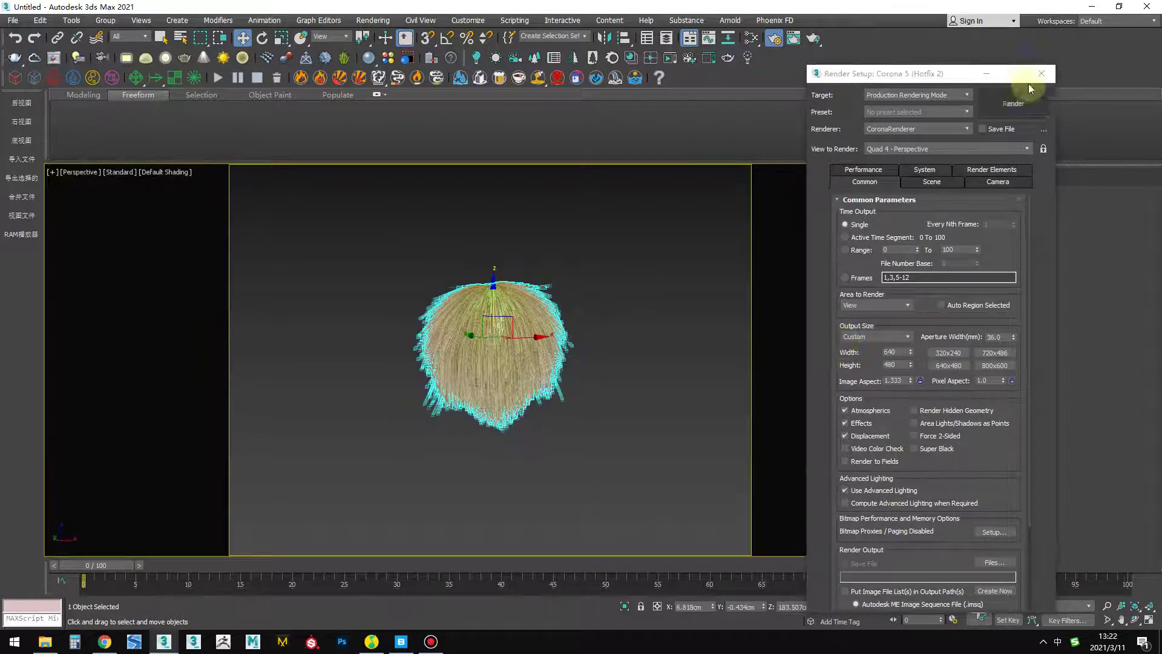
{"action": "left_click", "coordinate": [1042, 73]}
- Zoom in on the hair and create a physical camera from the view
{"action": "left_click", "coordinate": [1106, 606]}
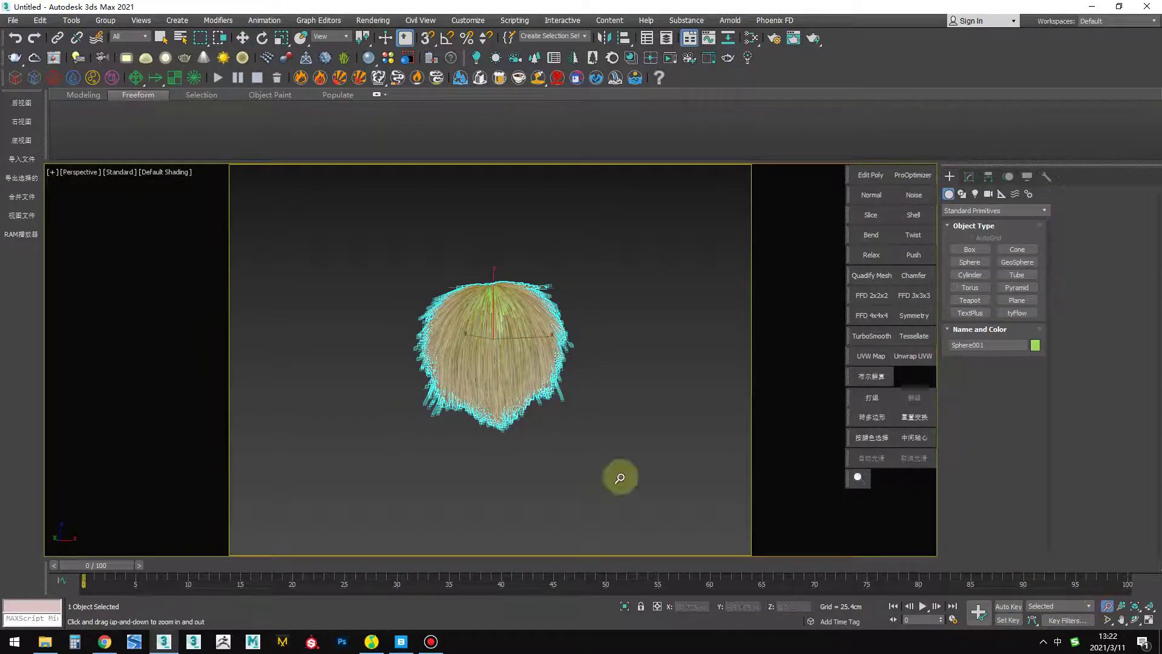
{"action": "left_click_drag", "start_coordinate": [622, 475], "coordinate": [503, 331]}
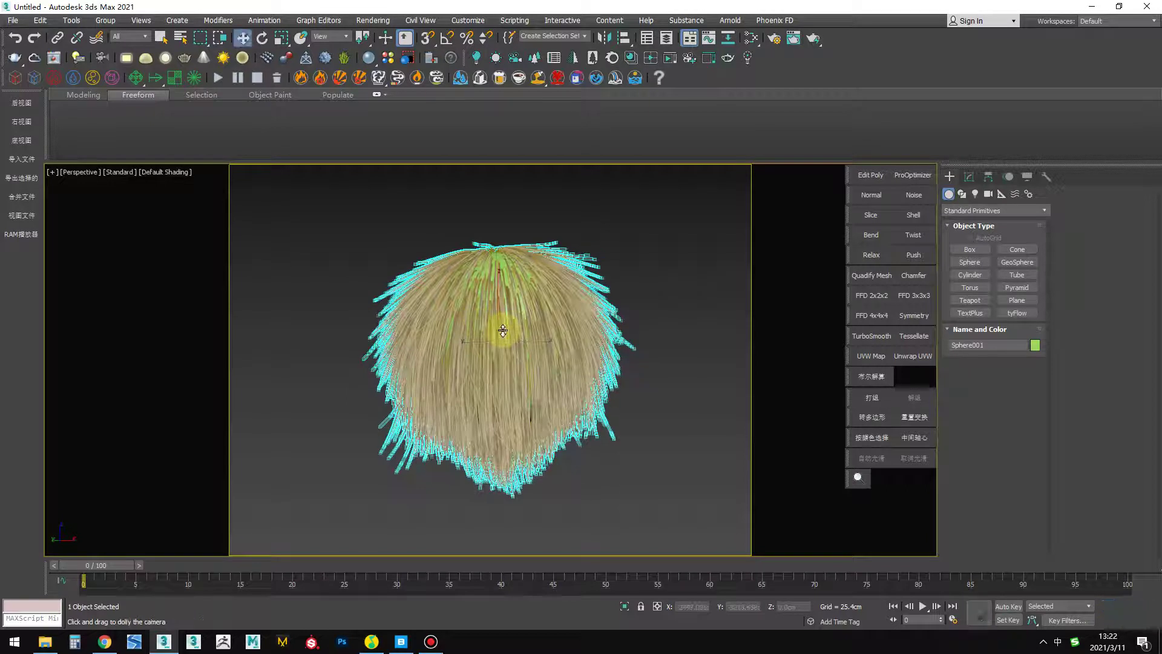
{"action": "key", "text": "ctrl+c"}
- Switch to a two-viewport layout with the camera view on the left
{"action": "right_click", "coordinate": [600, 260]}
{"action": "left_click", "coordinate": [641, 252]}
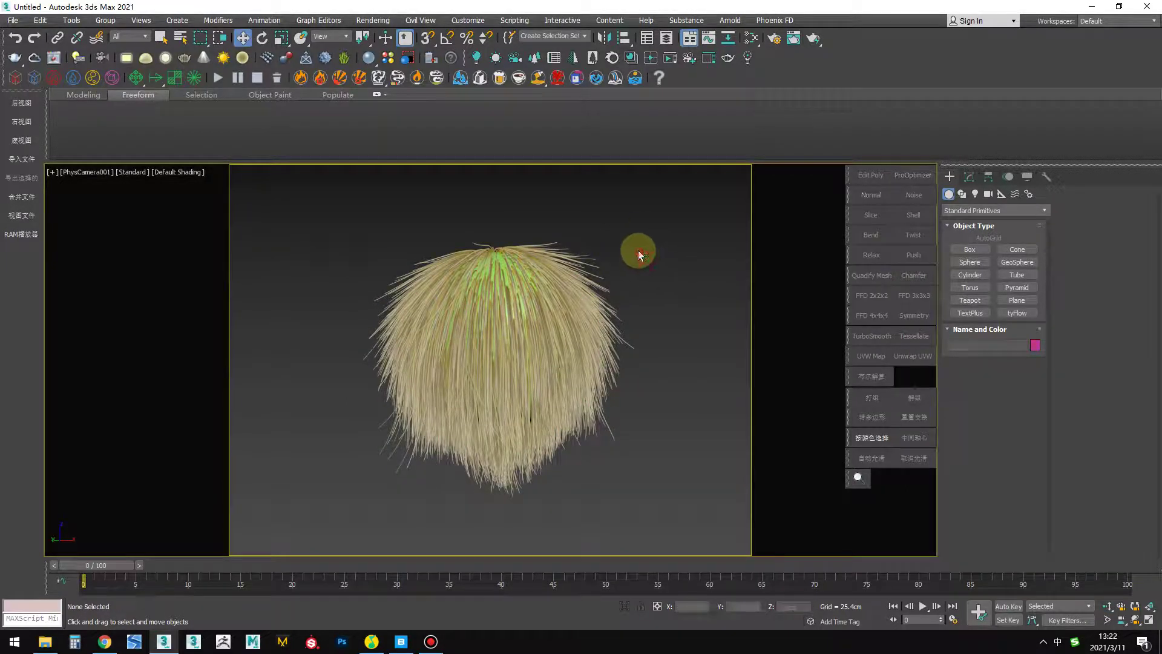
{"action": "key", "text": "alt+w"}
{"action": "left_click", "coordinate": [502, 370]}
{"action": "left_click", "coordinate": [558, 509]}
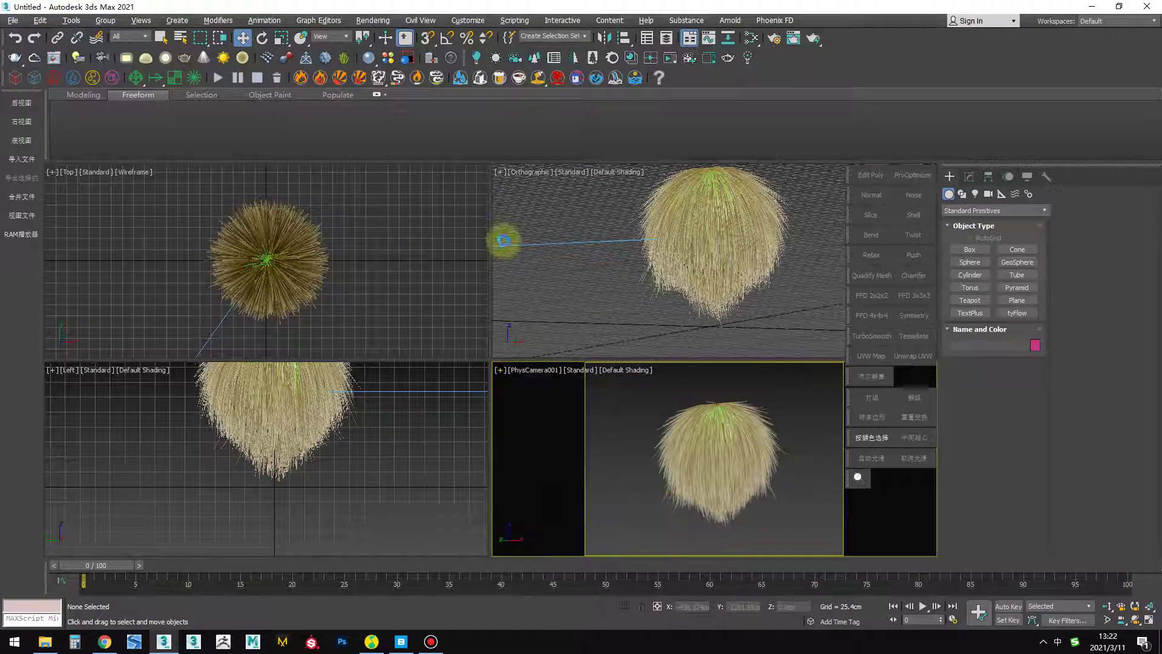
{"action": "left_click", "coordinate": [562, 174]}
{"action": "left_click", "coordinate": [527, 174]}
{"action": "left_click", "coordinate": [498, 189]}
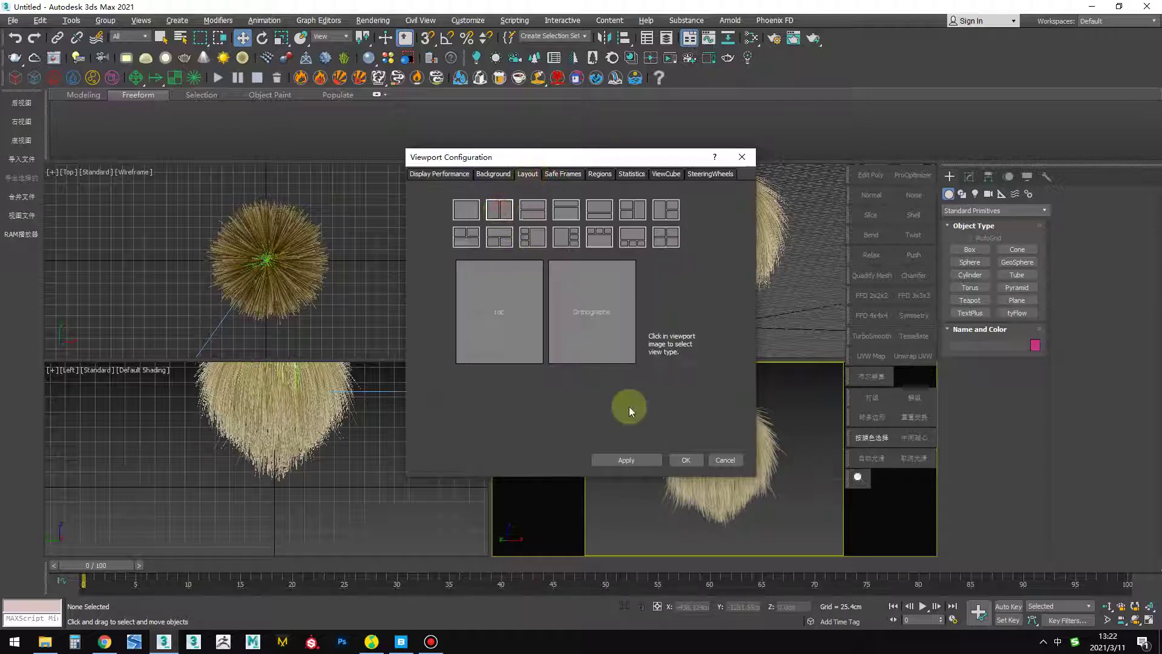
{"action": "left_click", "coordinate": [686, 460]}
{"action": "key", "text": "c"}
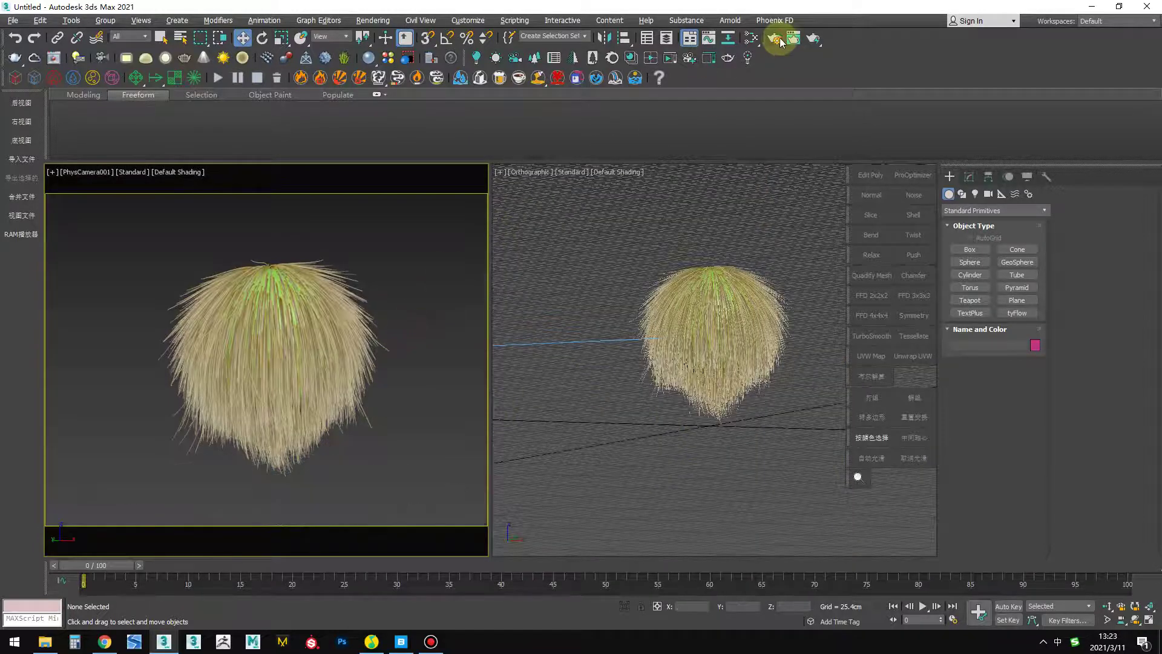
- Render the camera view, start Corona interactive rendering, and set the right view to Top
{"action": "left_click", "coordinate": [709, 39]}
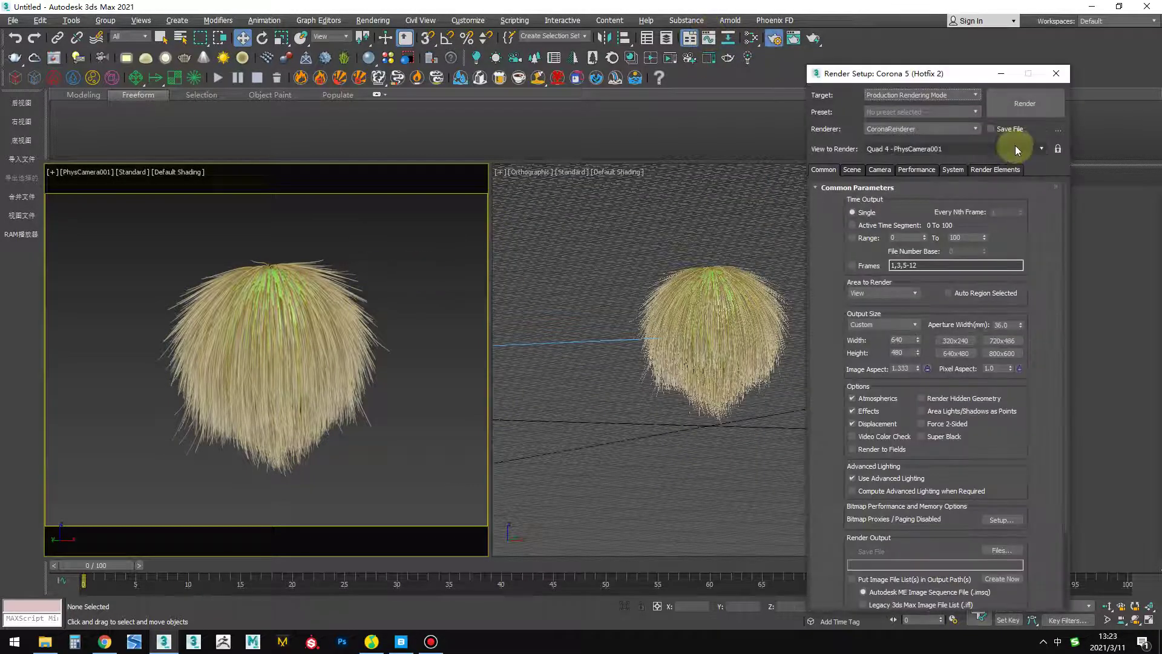
{"action": "left_click", "coordinate": [1024, 103]}
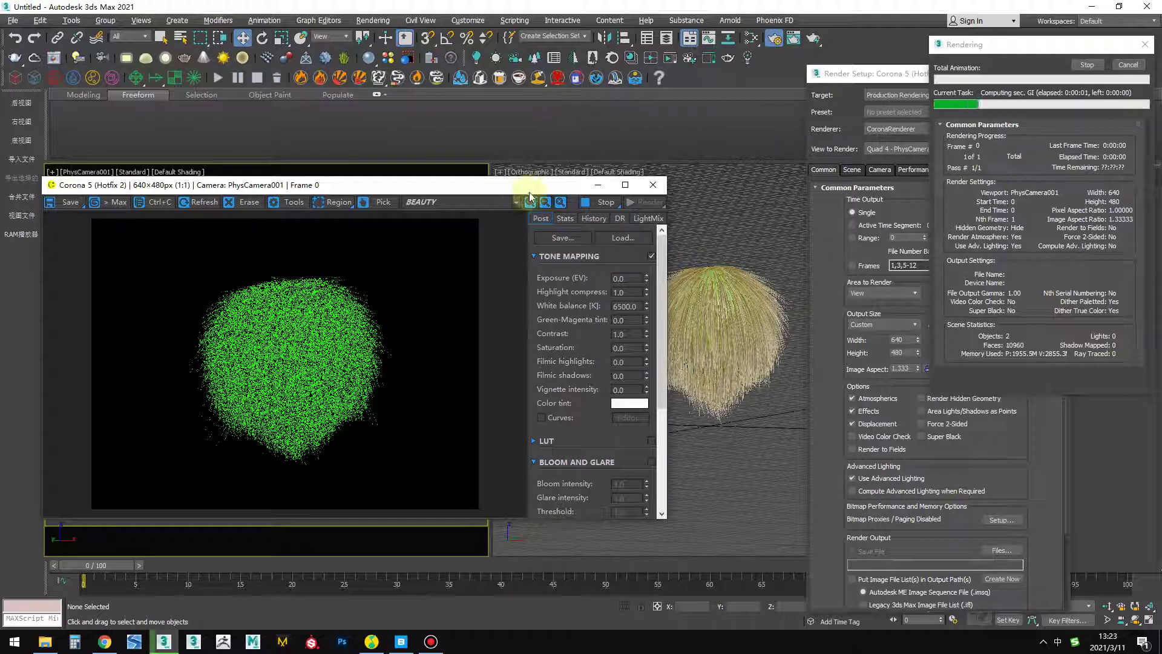
{"action": "left_click", "coordinate": [648, 209]}
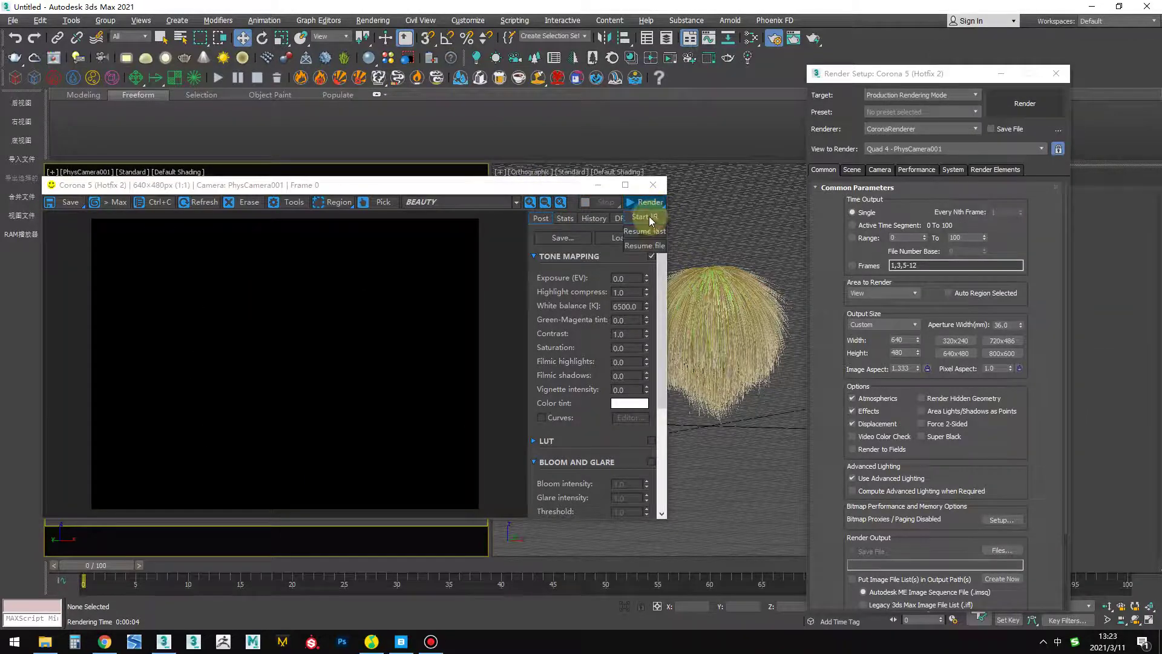
{"action": "left_click", "coordinate": [646, 218]}
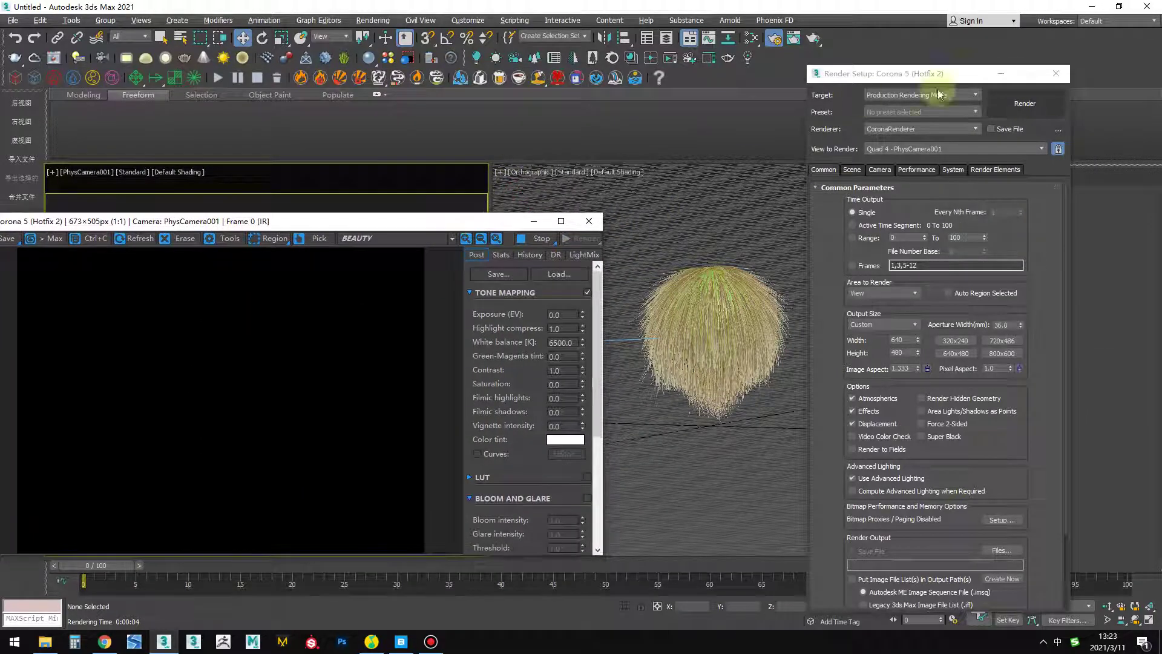
{"action": "left_click", "coordinate": [1057, 74]}
{"action": "left_click", "coordinate": [892, 485]}
{"action": "key", "text": "t"}
{"action": "key", "text": "alt+z"}
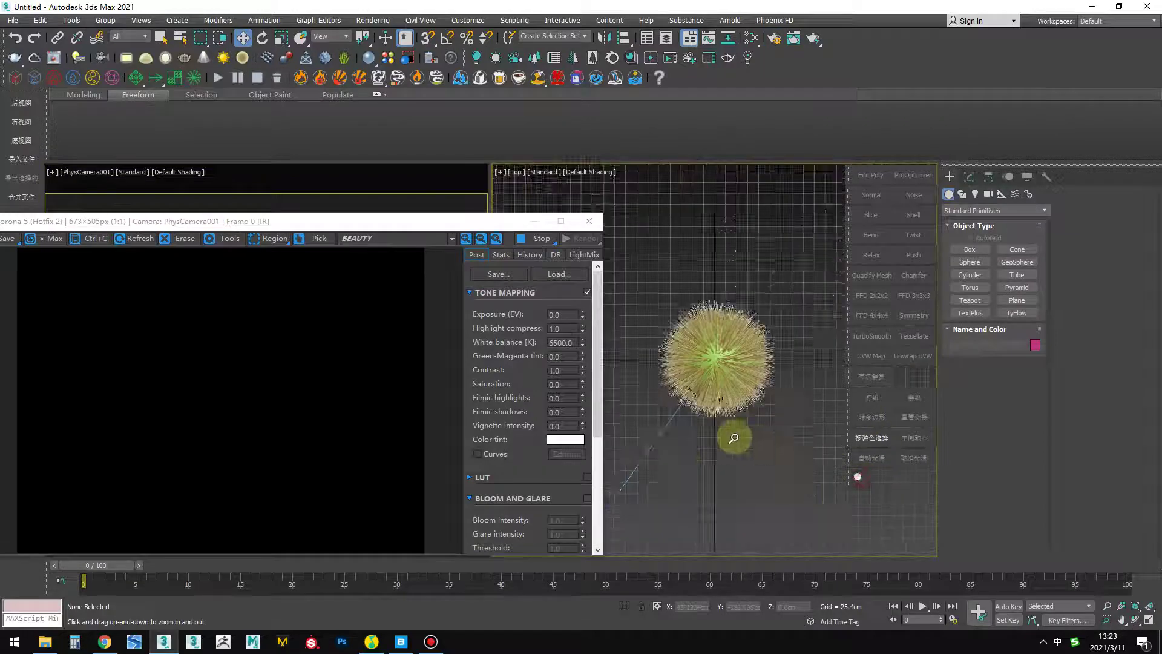
- Create a Corona sphere light in the Top view and move it near the hair sphere
{"action": "left_click_drag", "start_coordinate": [679, 307], "coordinate": [679, 327]}
{"action": "left_click", "coordinate": [975, 193]}
{"action": "left_click", "coordinate": [996, 211]}
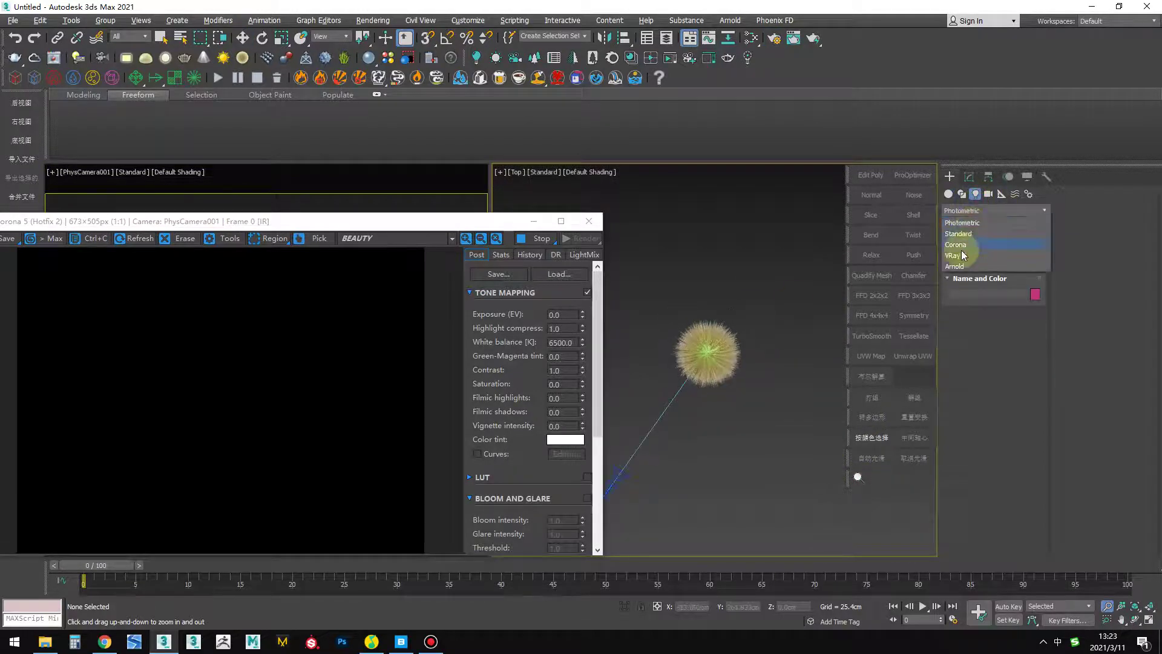
{"action": "left_click", "coordinate": [967, 273]}
{"action": "left_click", "coordinate": [970, 249]}
{"action": "left_click_drag", "start_coordinate": [765, 481], "coordinate": [786, 481]}
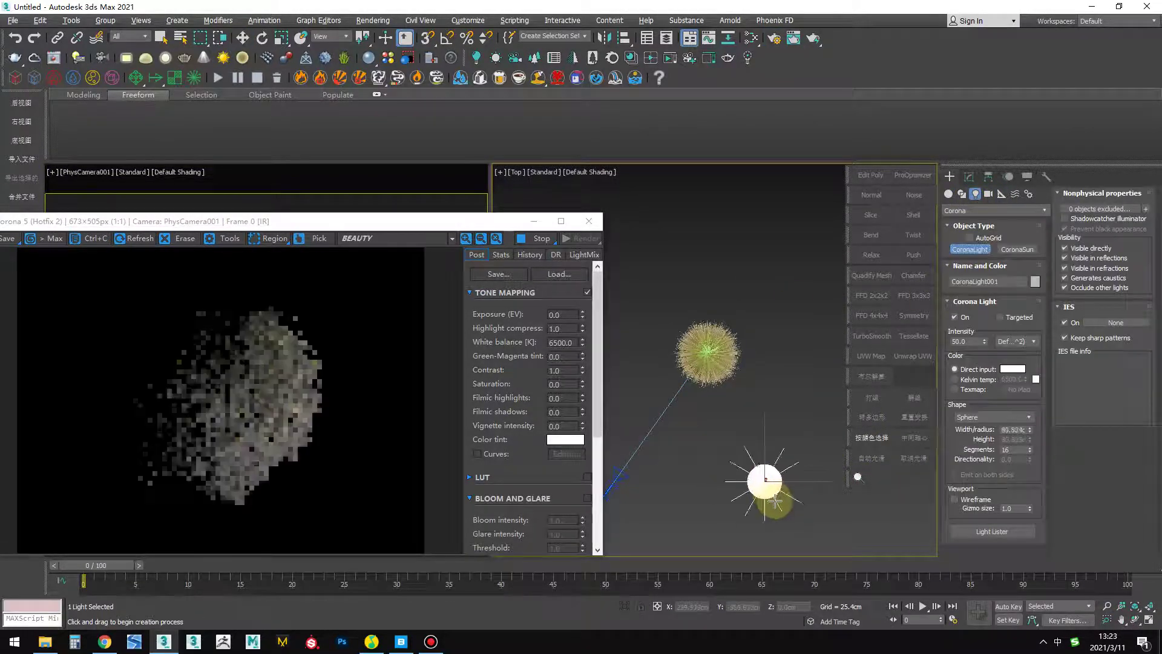
{"action": "right_click", "coordinate": [856, 480]}
{"action": "key", "text": "w"}
{"action": "key", "text": "f"}
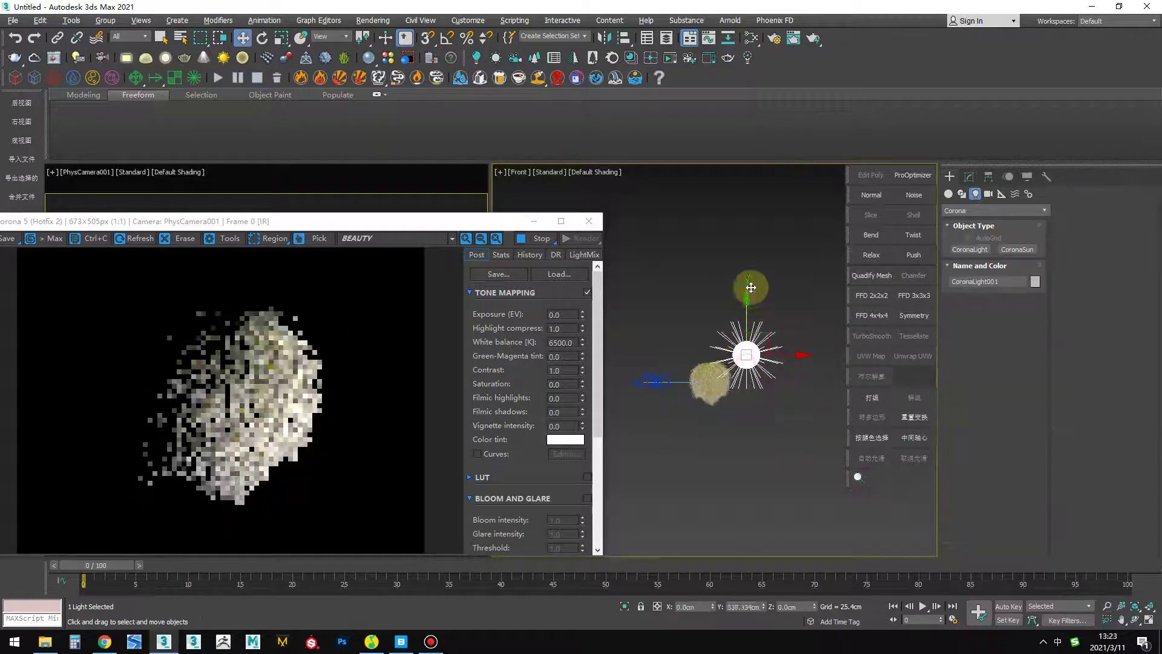
{"action": "key", "text": "t"}
{"action": "scroll", "coordinate": [757, 363], "scroll_direction": "down", "scroll_amount": 1}
{"action": "mouse_move", "coordinate": [752, 343]}
{"action": "left_mouse_down"}
{"action": "mouse_move", "coordinate": [698, 380]}
{"action": "mouse_move", "coordinate": [685, 254]}
{"action": "left_mouse_up"}
- Set the environment background colour to a very dark grey (RGB 5,5,5)
{"action": "key", "text": "8"}
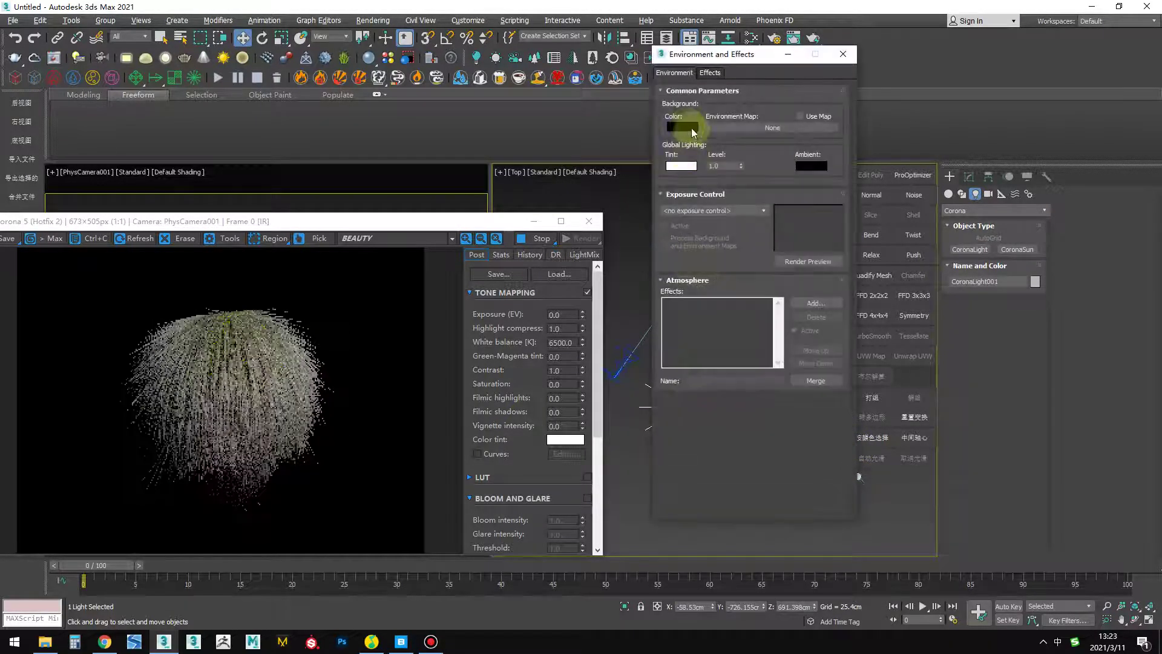
{"action": "left_click", "coordinate": [671, 127]}
{"action": "left_click", "coordinate": [386, 139]}
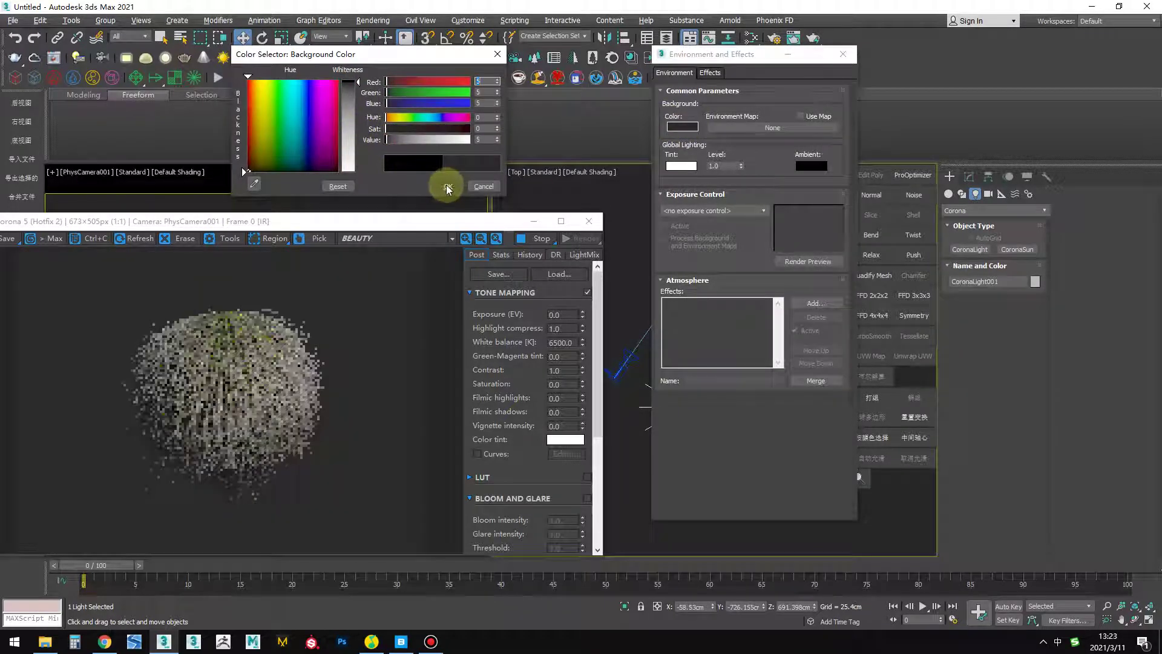
{"action": "left_click", "coordinate": [842, 53]}
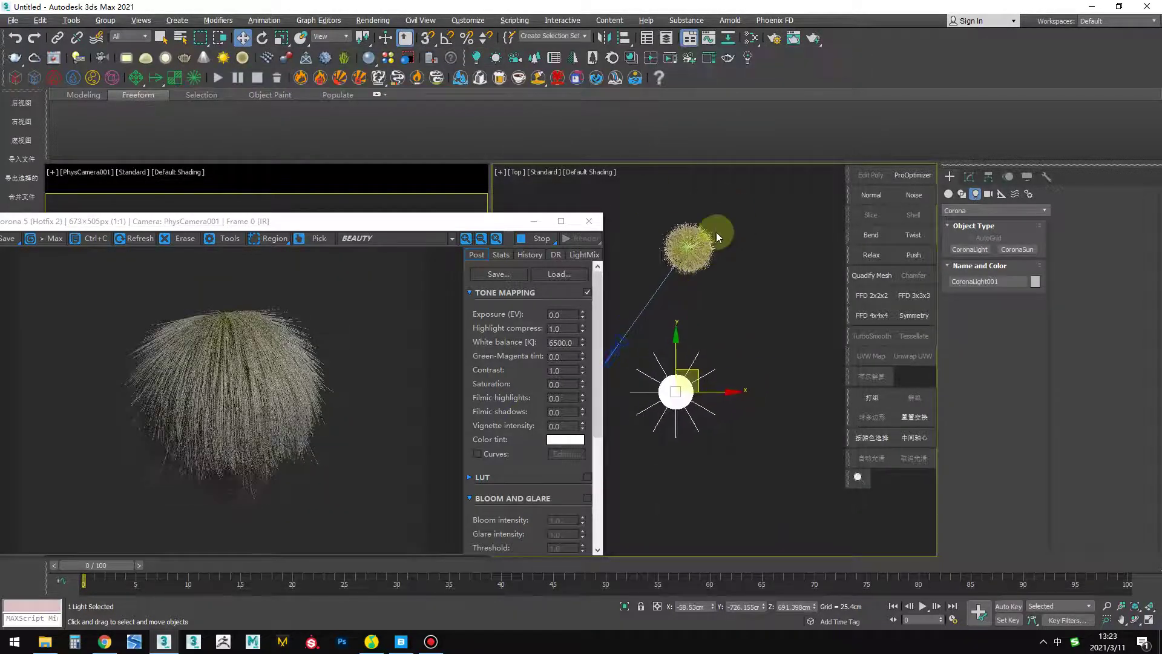
{"action": "left_click", "coordinate": [967, 178]}
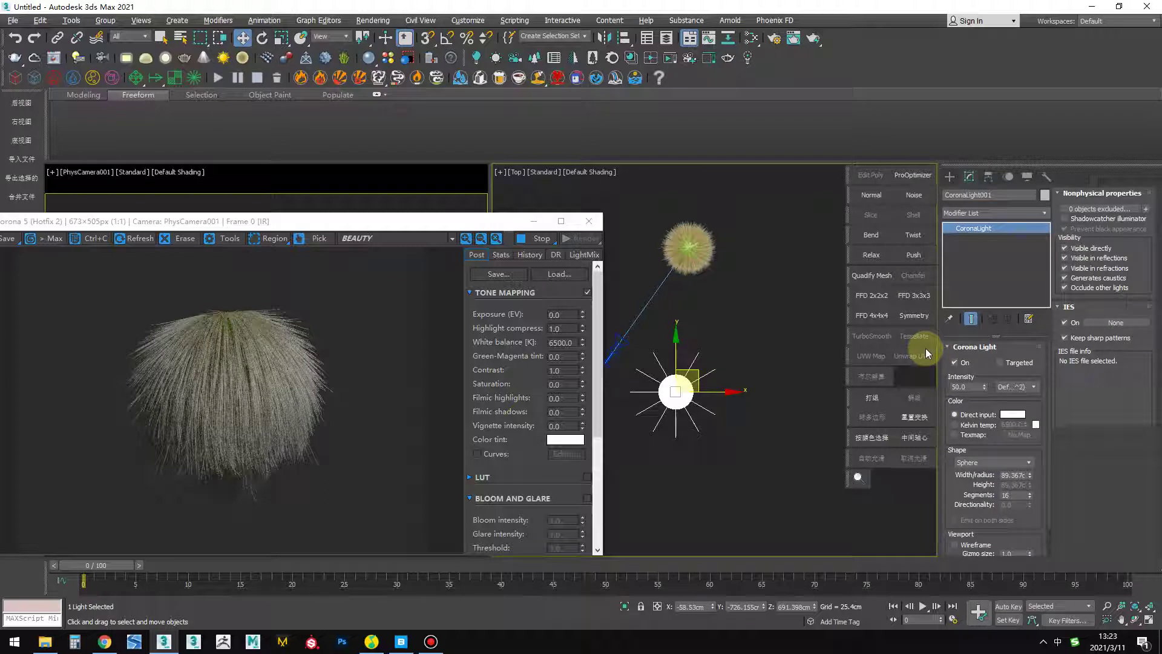
- Move the Corona light up and right, then review the hair sphere's fur parameters
{"action": "mouse_move", "coordinate": [708, 375]}
{"action": "left_mouse_down"}
{"action": "mouse_move", "coordinate": [761, 376]}
{"action": "mouse_move", "coordinate": [791, 289]}
{"action": "mouse_move", "coordinate": [746, 289]}
{"action": "mouse_move", "coordinate": [742, 368]}
{"action": "left_mouse_up"}
{"action": "left_click", "coordinate": [806, 300]}
{"action": "left_click", "coordinate": [710, 237]}
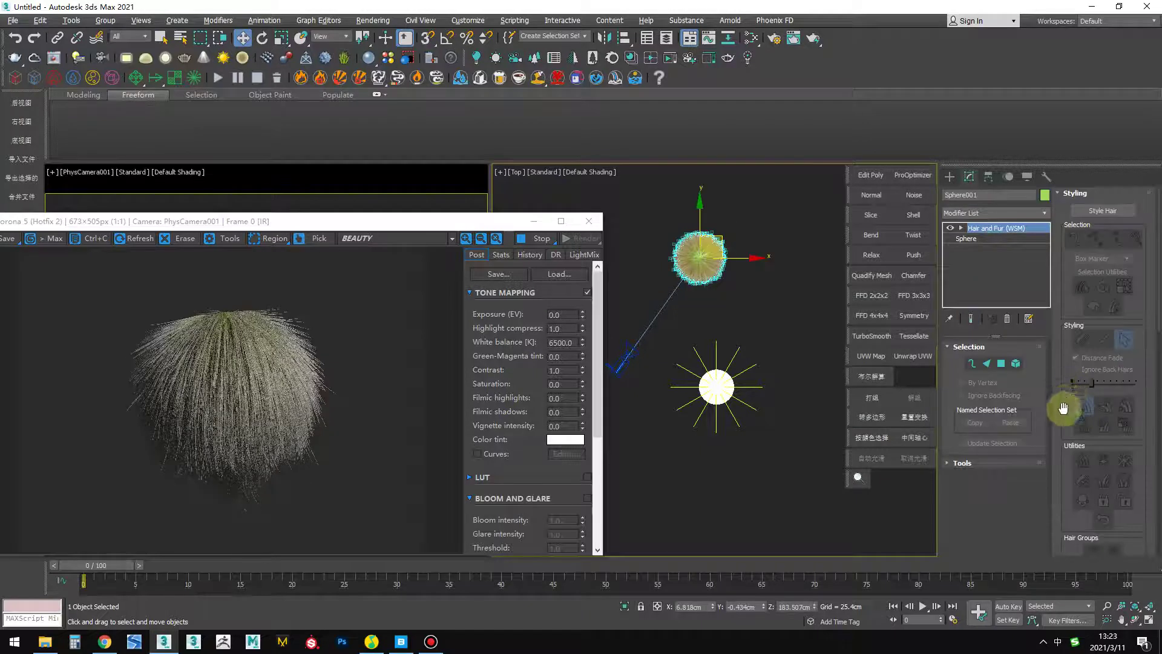
{"action": "scroll", "coordinate": [1063, 408], "scroll_direction": "down", "scroll_amount": 5}
{"action": "scroll", "coordinate": [1090, 363], "scroll_direction": "down", "scroll_amount": 3}
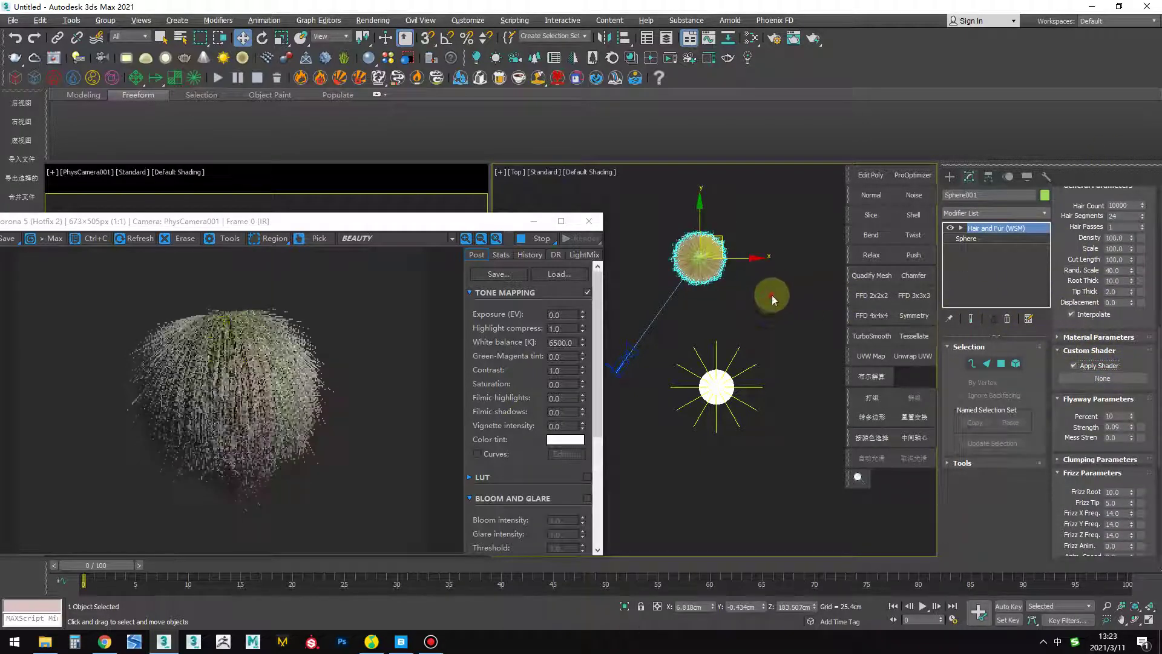
- Open the Slate Material Editor and the Corona Material Library
{"action": "left_click", "coordinate": [762, 276]}
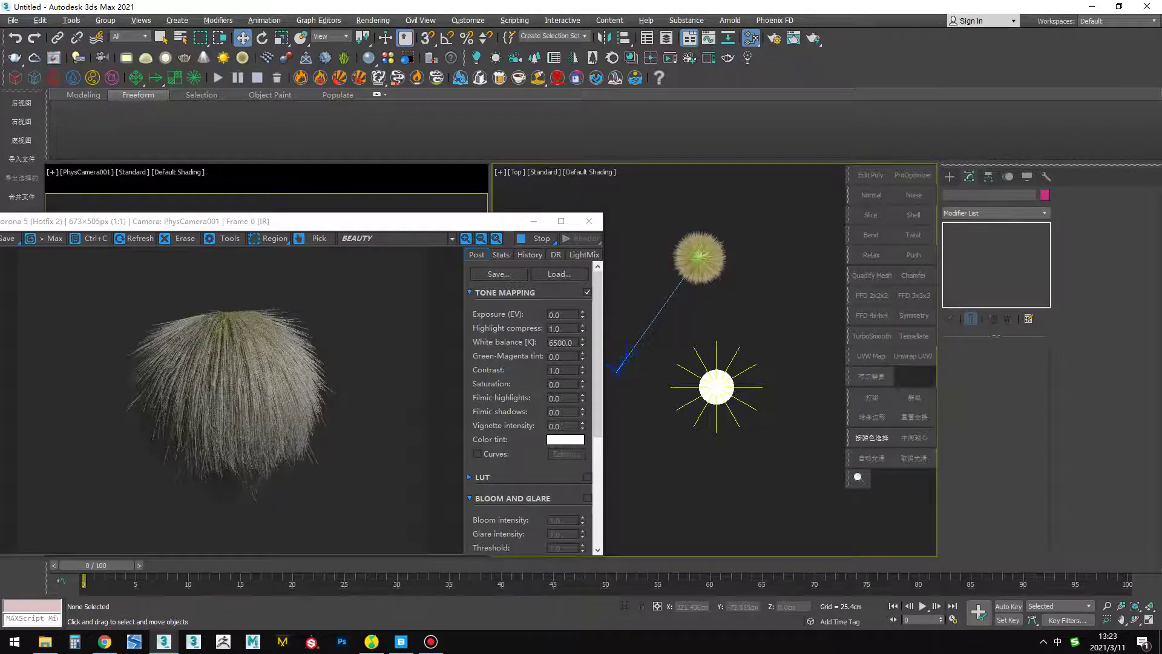
{"action": "key", "text": "m"}
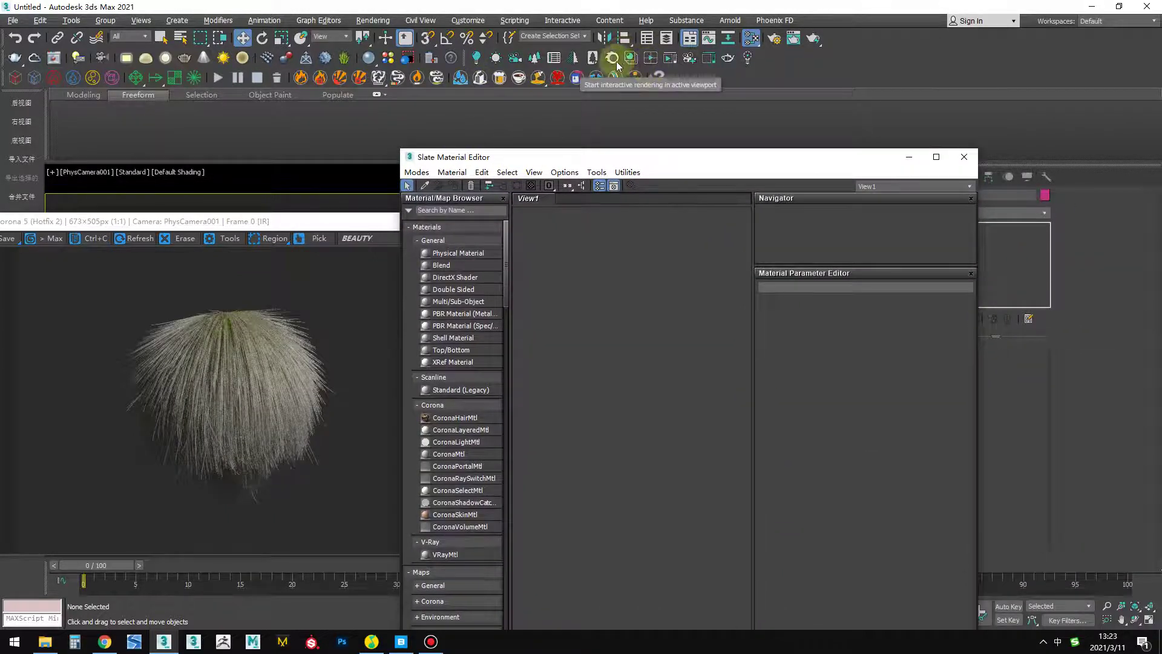
{"action": "left_click", "coordinate": [633, 67]}
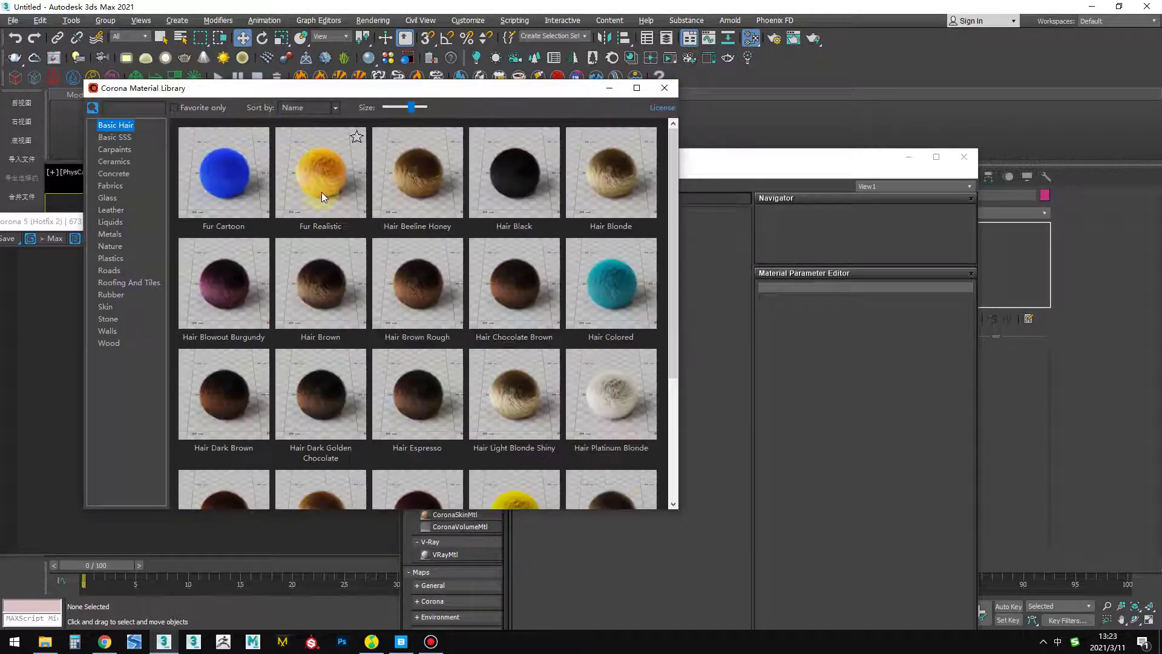
- Wire the Hair Beeline Honey material into the fur's Custom Shader as an instance
{"action": "left_click_drag", "start_coordinate": [479, 89], "coordinate": [416, 86]}
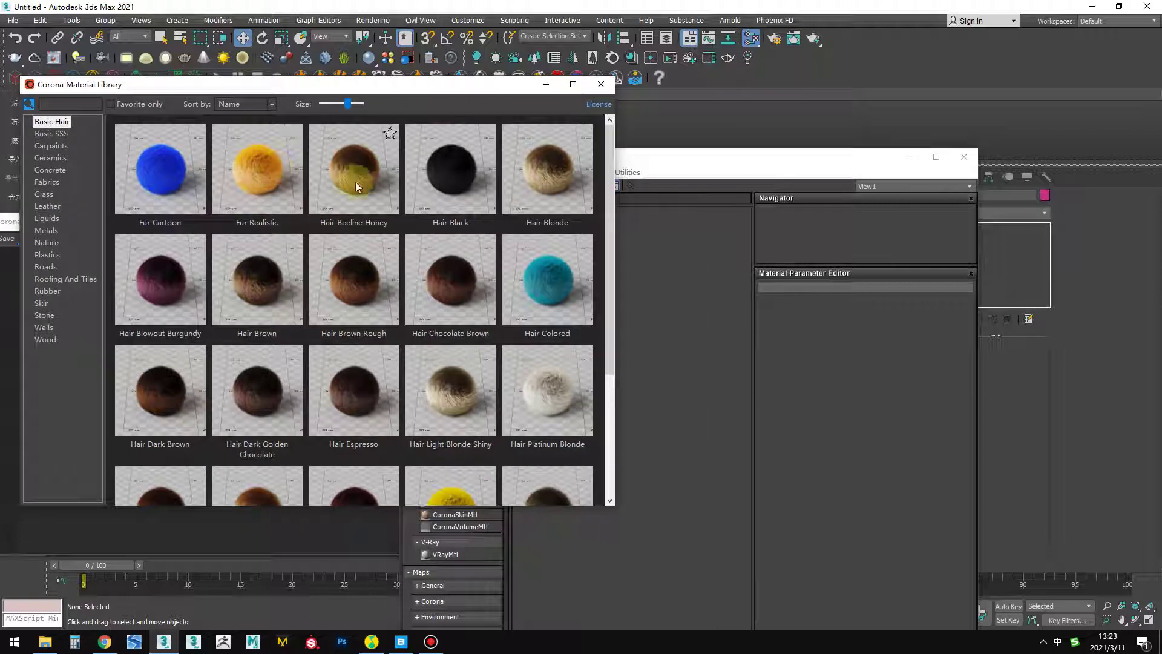
{"action": "left_click", "coordinate": [601, 84]}
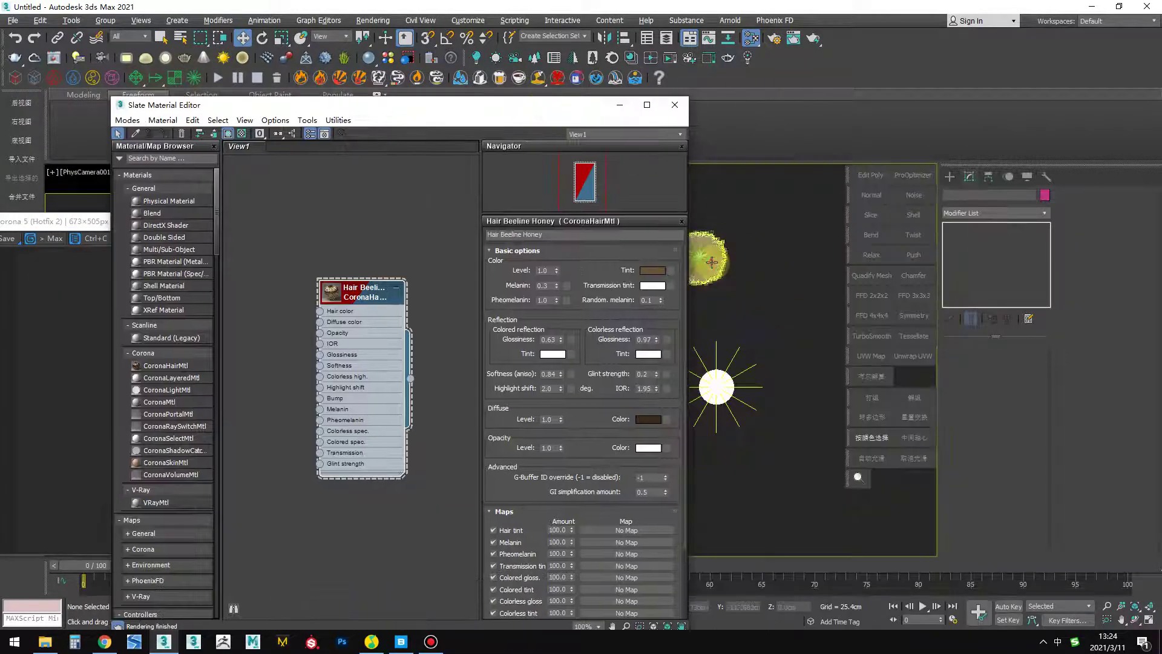
{"action": "left_click", "coordinate": [712, 261]}
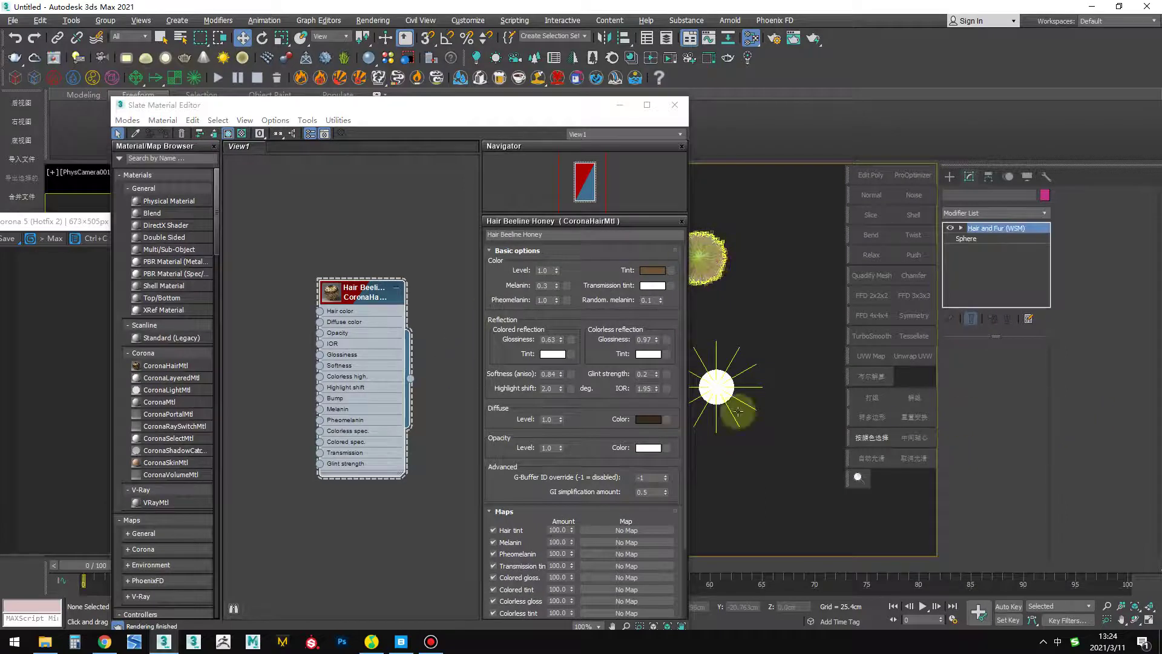
{"action": "left_click_drag", "start_coordinate": [410, 380], "coordinate": [417, 369]}
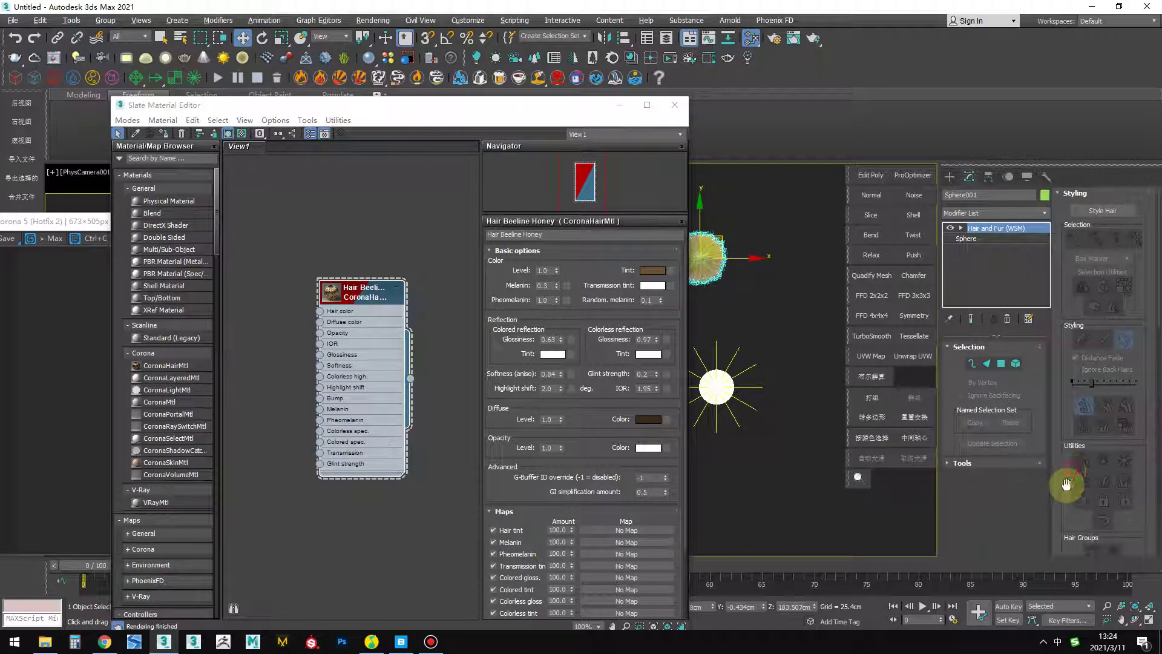
{"action": "left_click_drag", "start_coordinate": [1063, 480], "coordinate": [1050, 99]}
{"action": "left_click_drag", "start_coordinate": [410, 379], "coordinate": [1091, 296]}
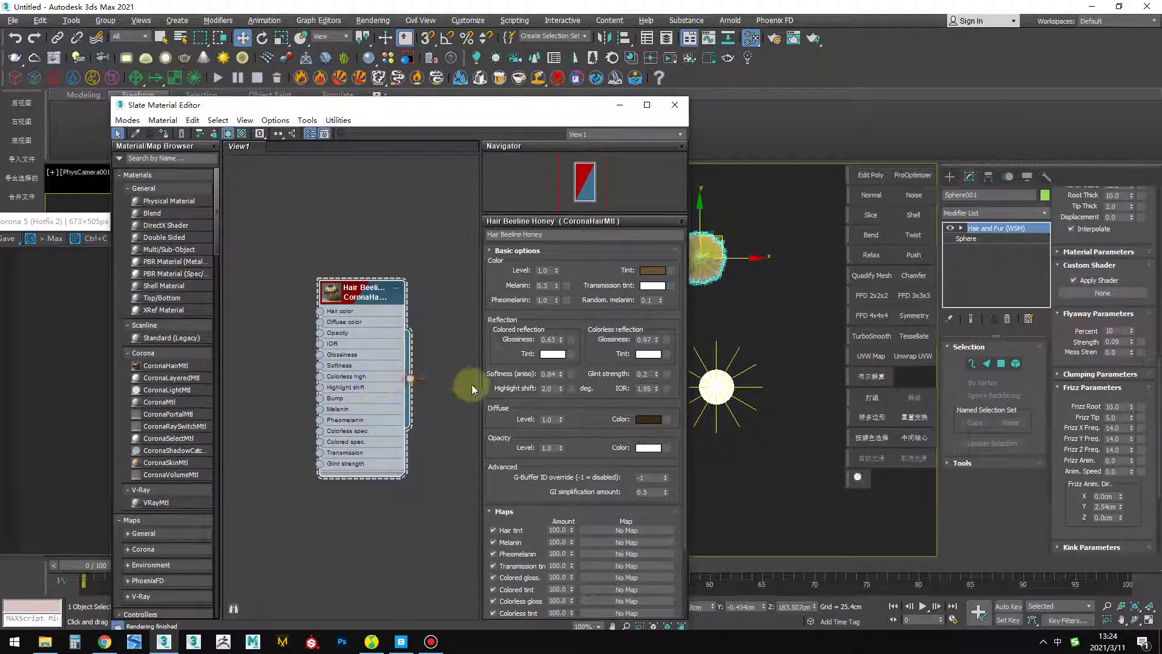
{"action": "key", "text": "Return"}
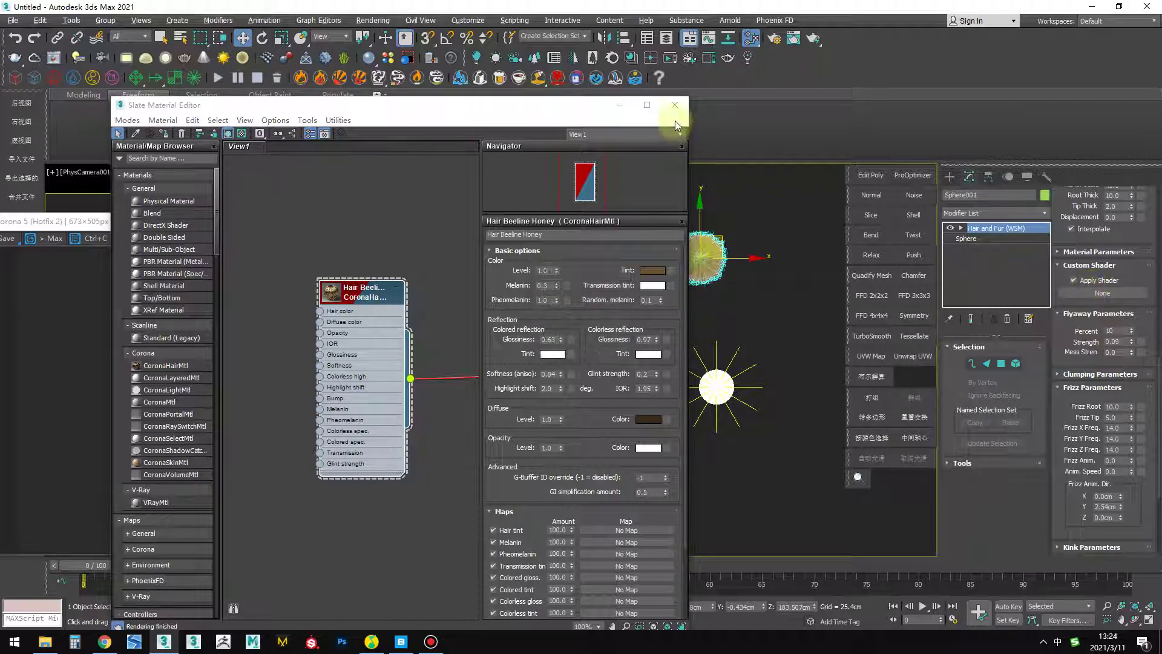
{"action": "left_click", "coordinate": [675, 104]}
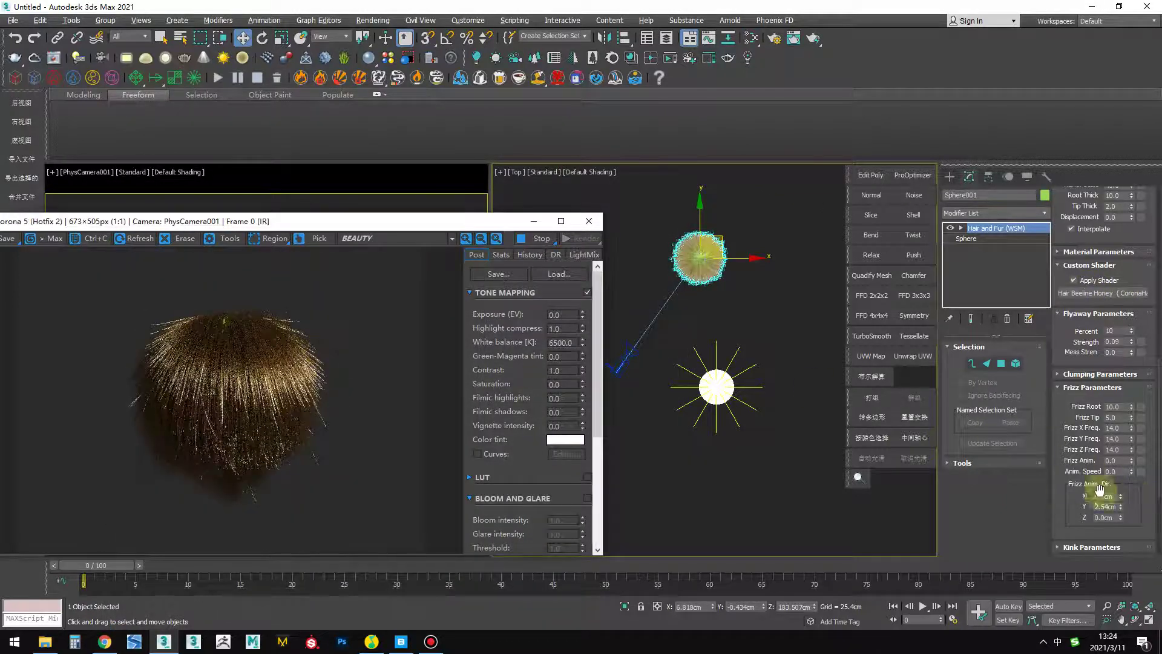
- Move the Corona light down-left and set its radius to 100 cm
{"action": "left_click_drag", "start_coordinate": [1083, 454], "coordinate": [1083, 320]}
{"action": "middle_click_drag", "start_coordinate": [702, 355], "coordinate": [691, 392]}
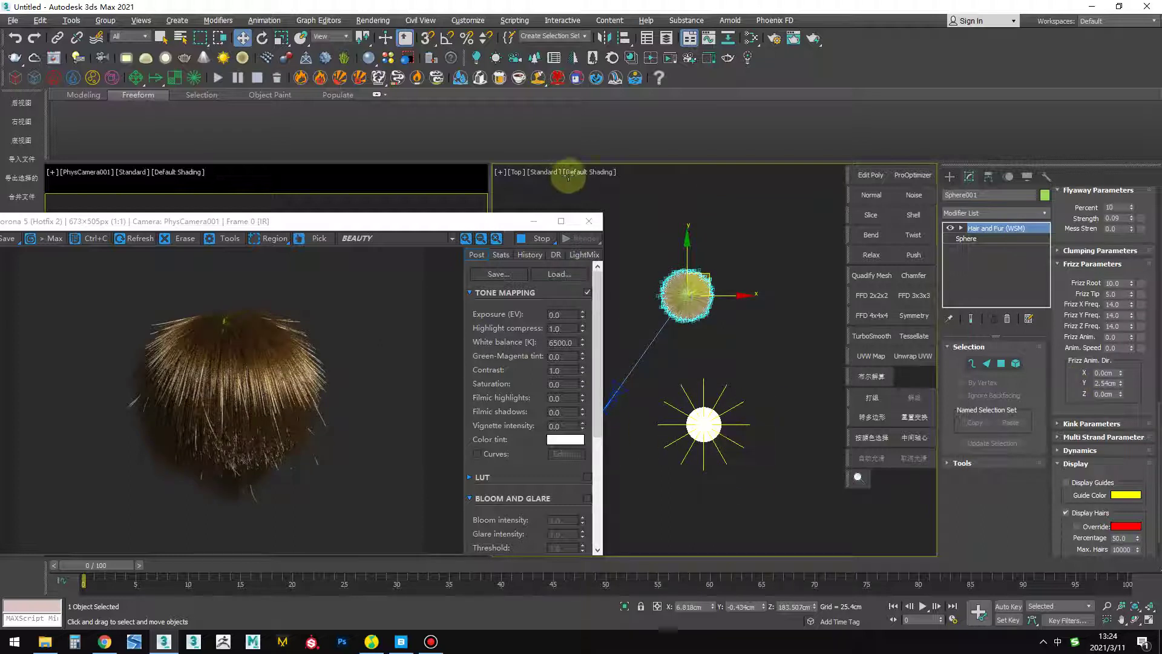
{"action": "left_click_drag", "start_coordinate": [734, 404], "coordinate": [714, 406]}
{"action": "double_click", "coordinate": [1014, 475]}
{"action": "type", "text": "100"}
{"action": "key", "text": "Return"}
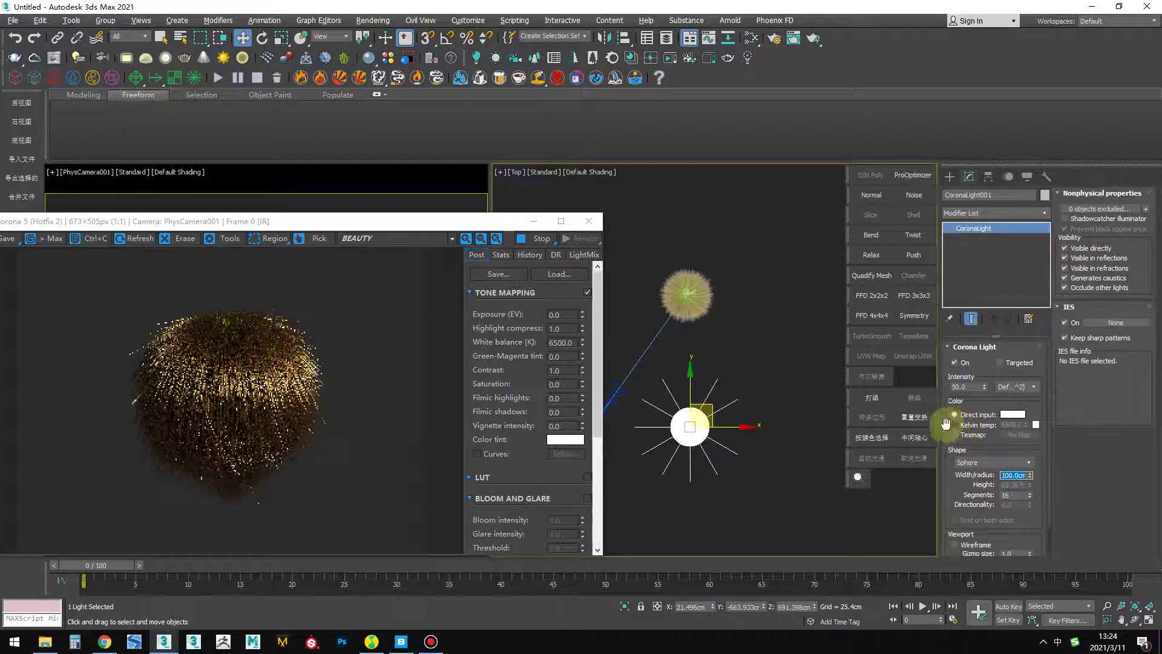
- Select the hair sphere, zoom a front view onto the hair, and edit its clump count
{"action": "left_click", "coordinate": [705, 301]}
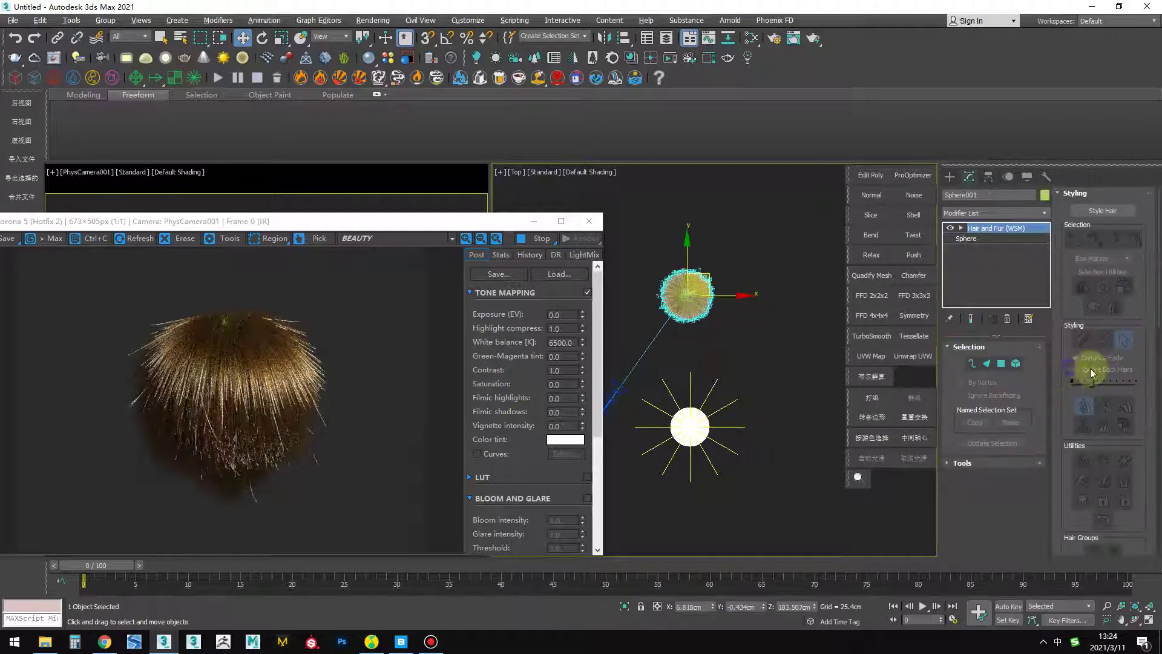
{"action": "scroll", "coordinate": [1090, 368], "scroll_direction": "down", "scroll_amount": 5}
{"action": "scroll", "coordinate": [1043, 294], "scroll_direction": "down", "scroll_amount": 2}
{"action": "key", "text": "f"}
{"action": "left_click", "coordinate": [858, 477]}
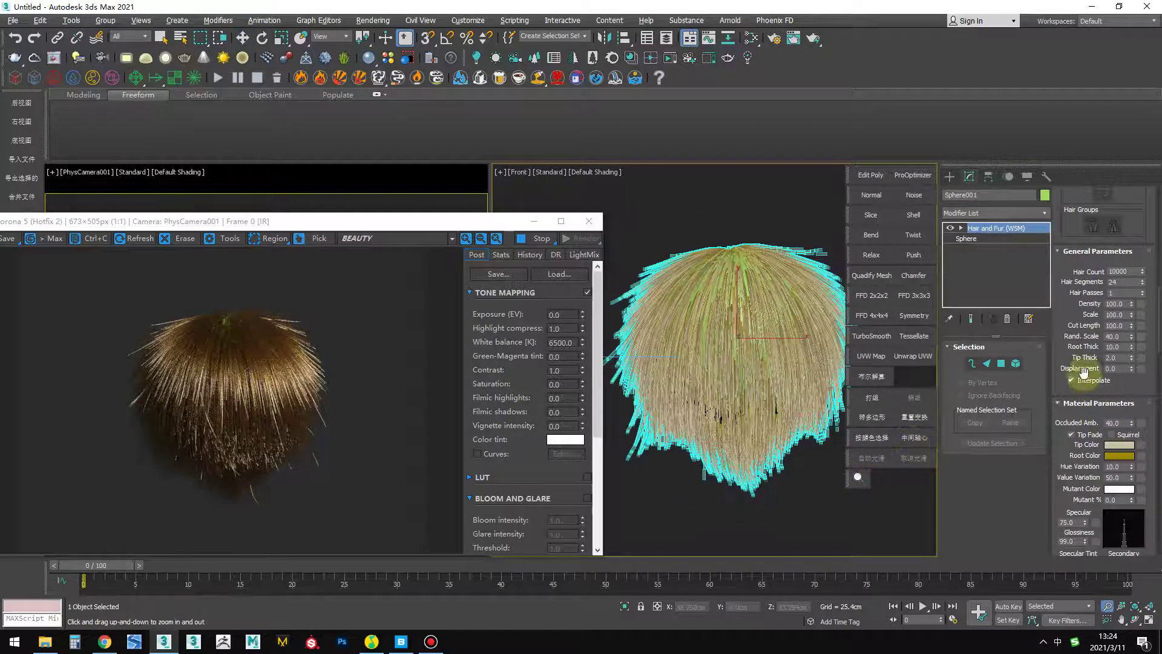
{"action": "scroll", "coordinate": [1072, 388], "scroll_direction": "down", "scroll_amount": 2}
{"action": "scroll", "coordinate": [1073, 382], "scroll_direction": "down", "scroll_amount": 2}
{"action": "scroll", "coordinate": [1073, 378], "scroll_direction": "down", "scroll_amount": 2}
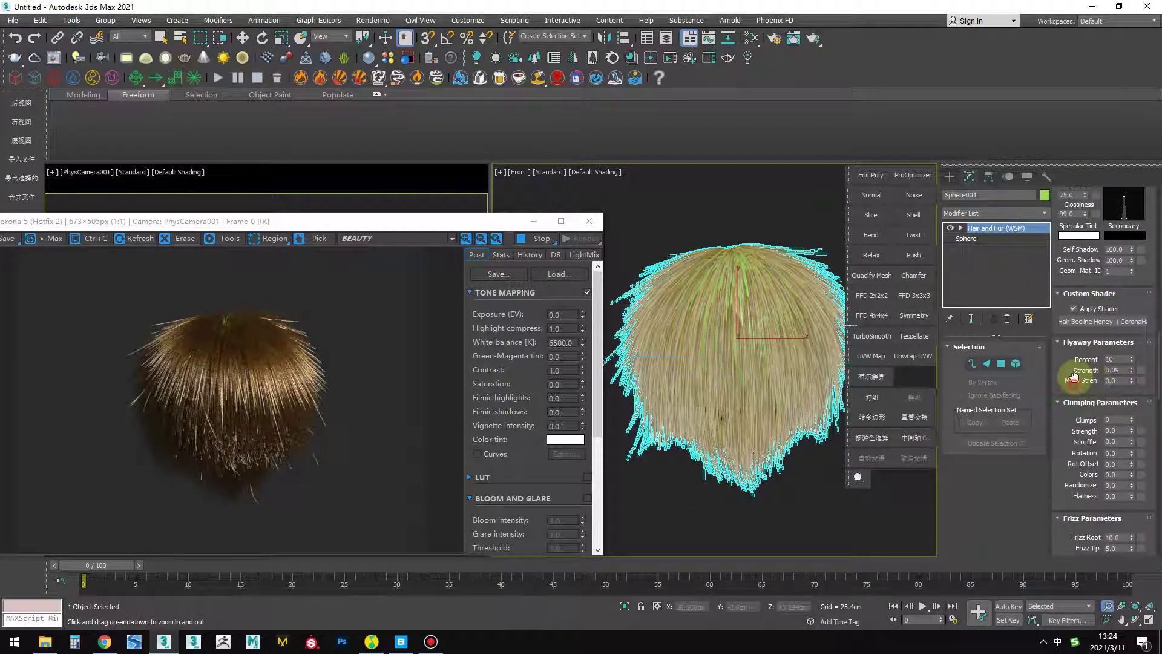
{"action": "scroll", "coordinate": [1083, 380], "scroll_direction": "down", "scroll_amount": 1}
{"action": "left_click", "coordinate": [1099, 379]}
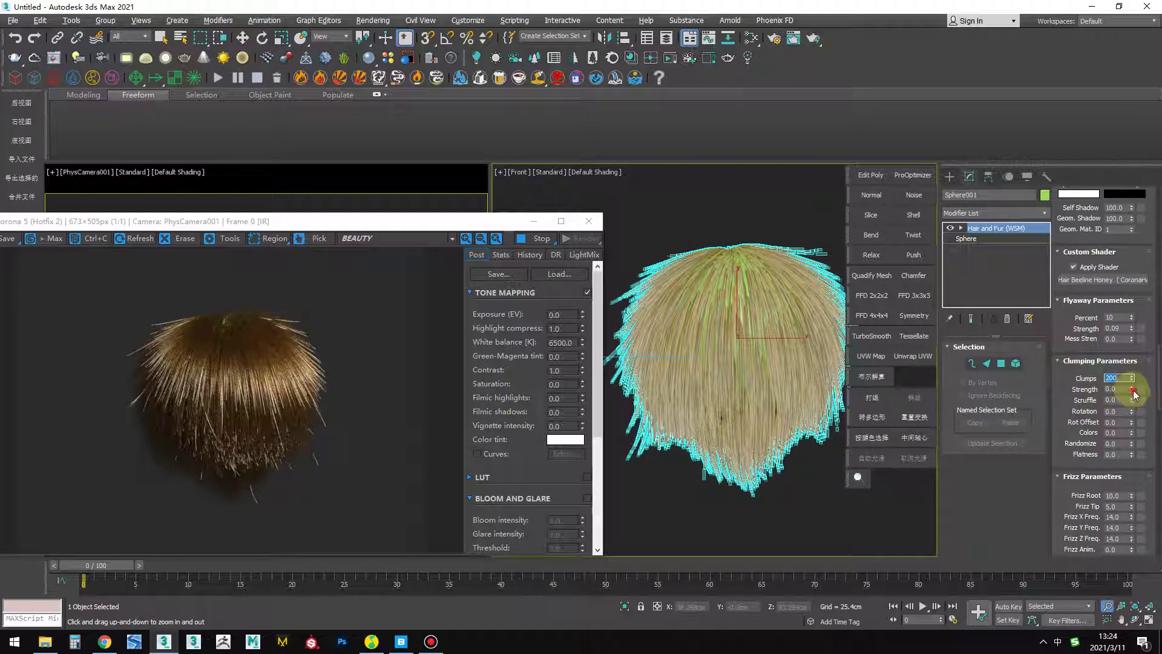
- Set 400 clumps, Clump Strength 1.0, Flyaway Percent 4, and nudge Flyaway Strength up
{"action": "left_click_drag", "start_coordinate": [1132, 389], "coordinate": [1101, 265]}
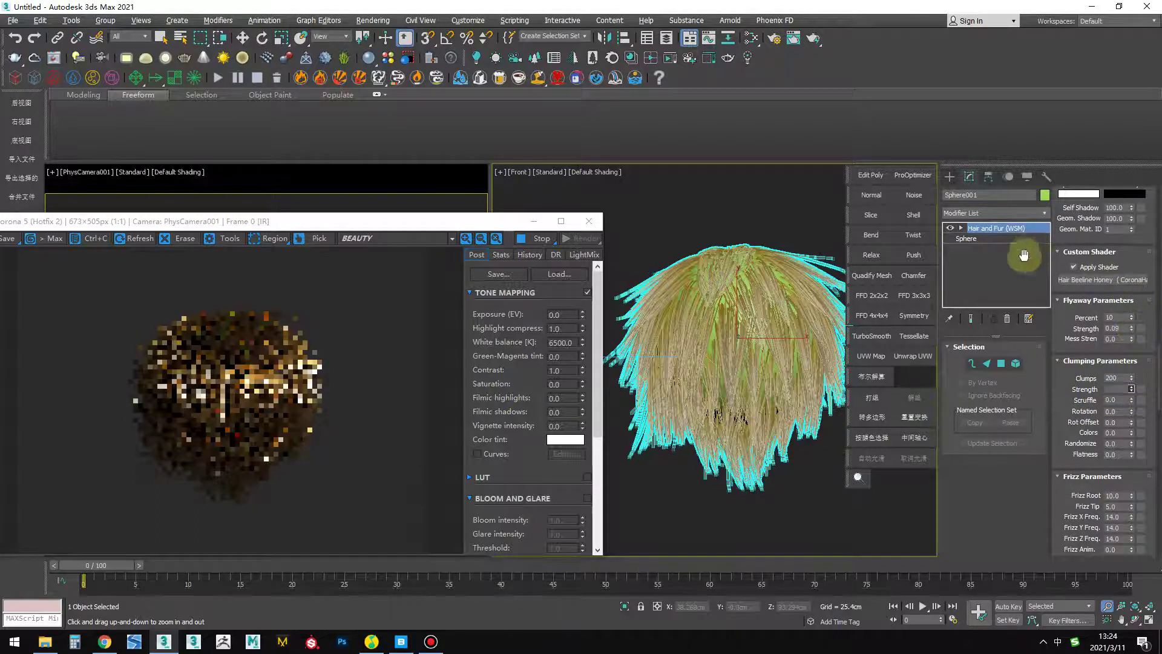
{"action": "left_click_drag", "start_coordinate": [1025, 253], "coordinate": [931, 298]}
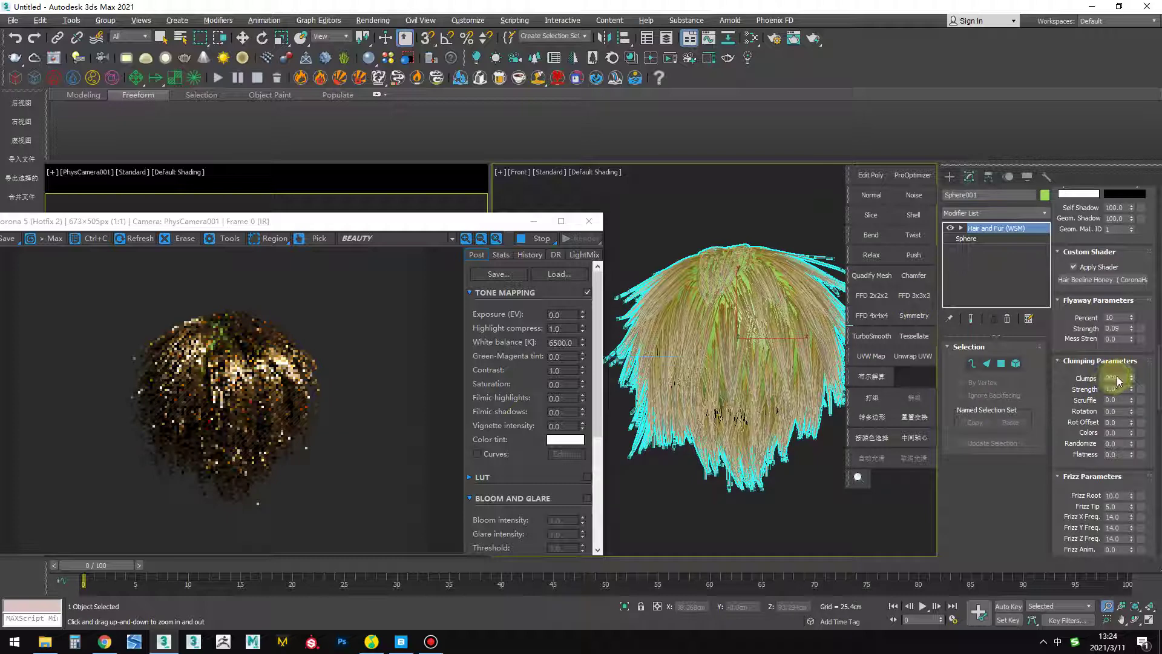
{"action": "type", "text": "400"}
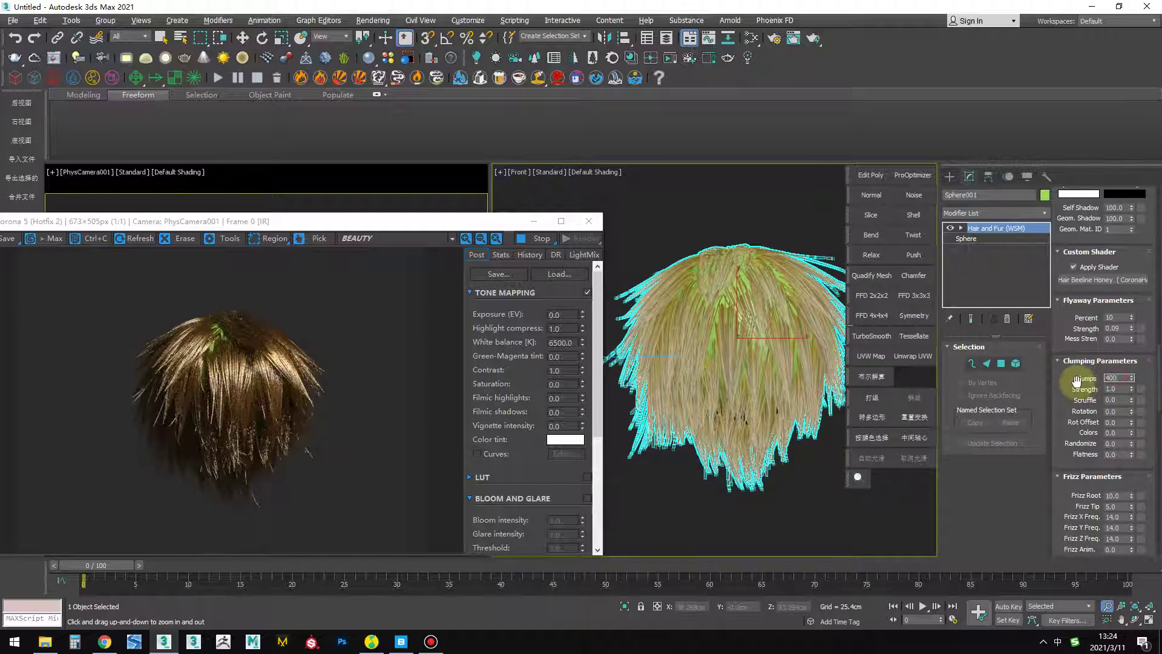
{"action": "key", "text": "Return"}
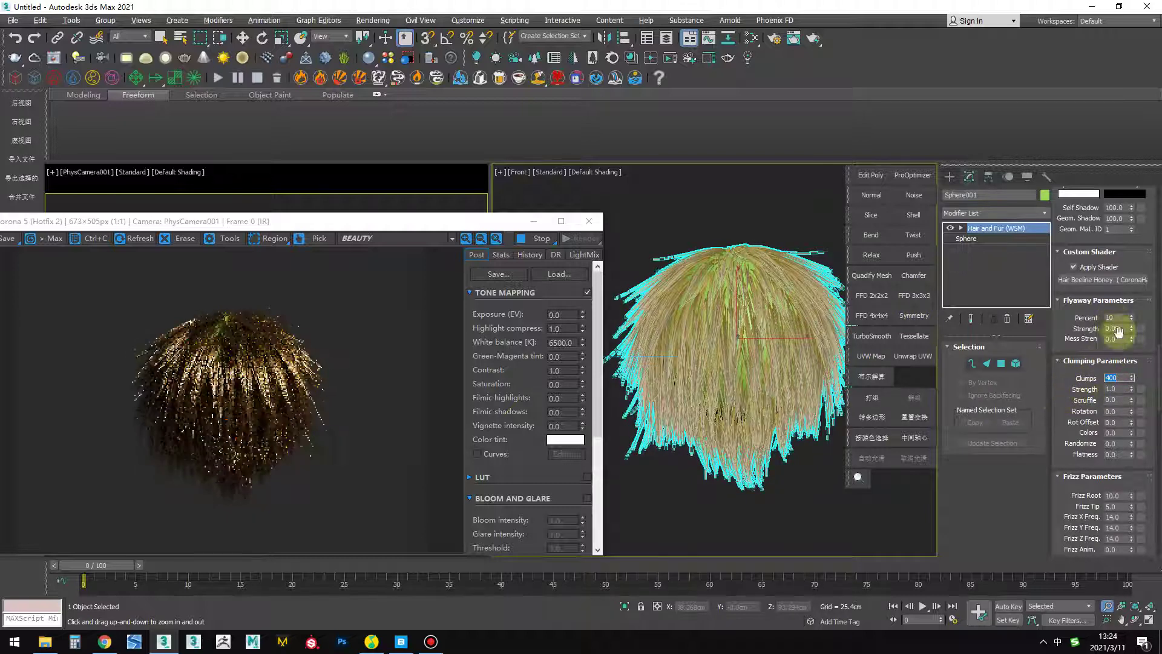
{"action": "type", "text": "4"}
{"action": "key", "text": "Tab"}
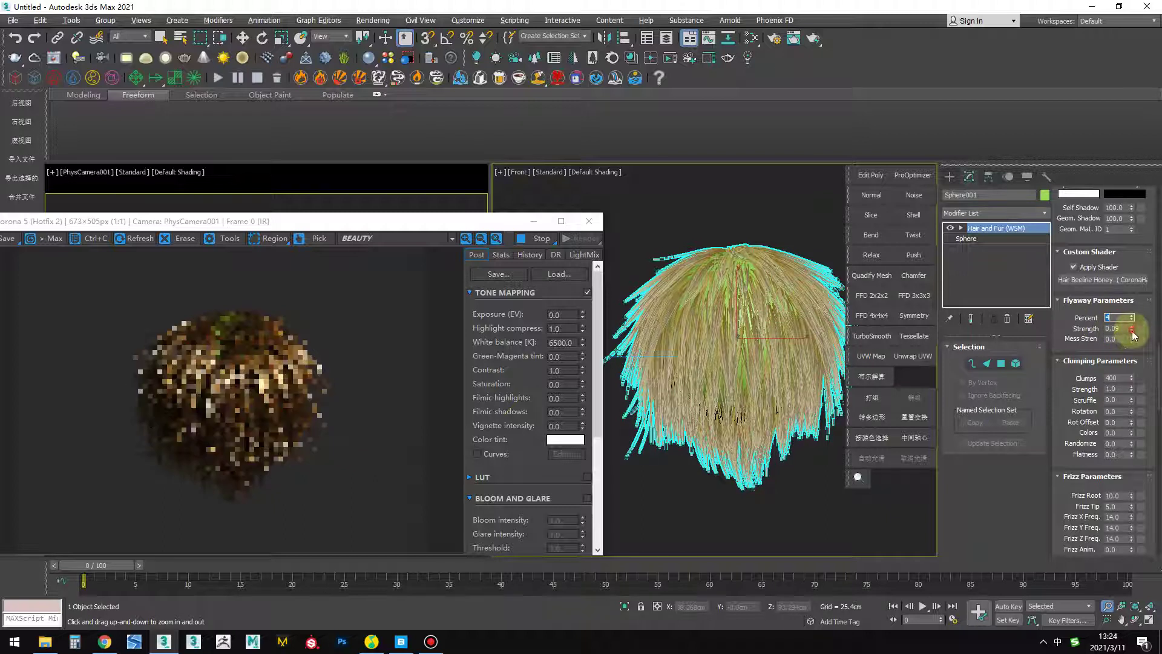
{"action": "left_click", "coordinate": [537, 238]}
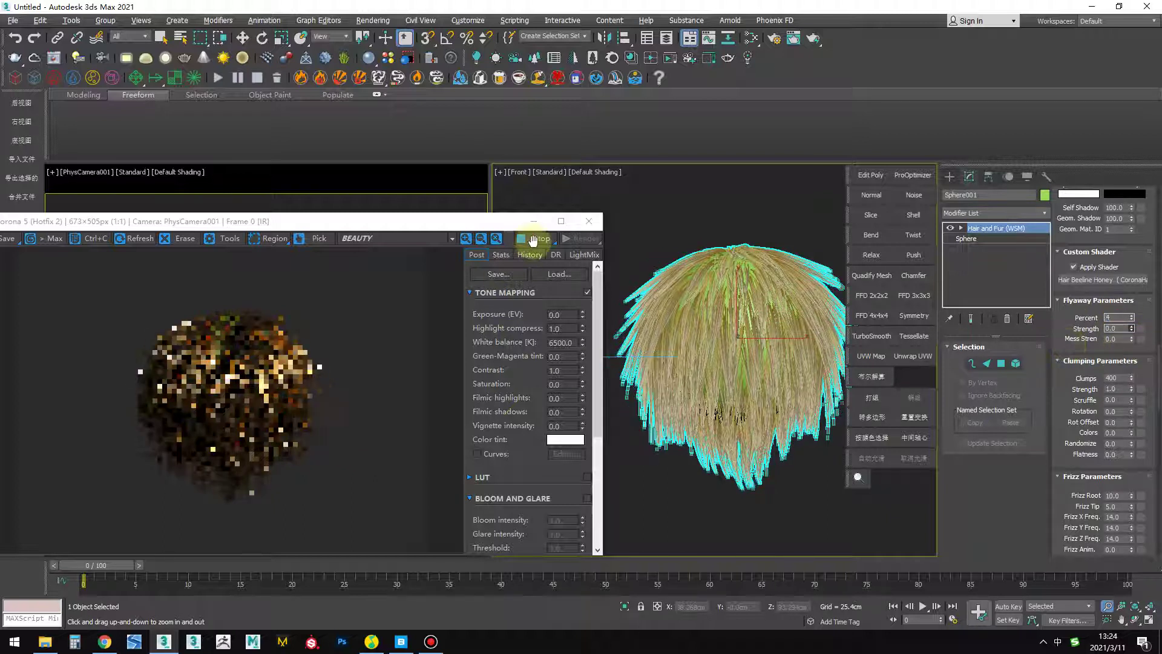
{"action": "left_click_drag", "start_coordinate": [1131, 328], "coordinate": [1132, 323]}
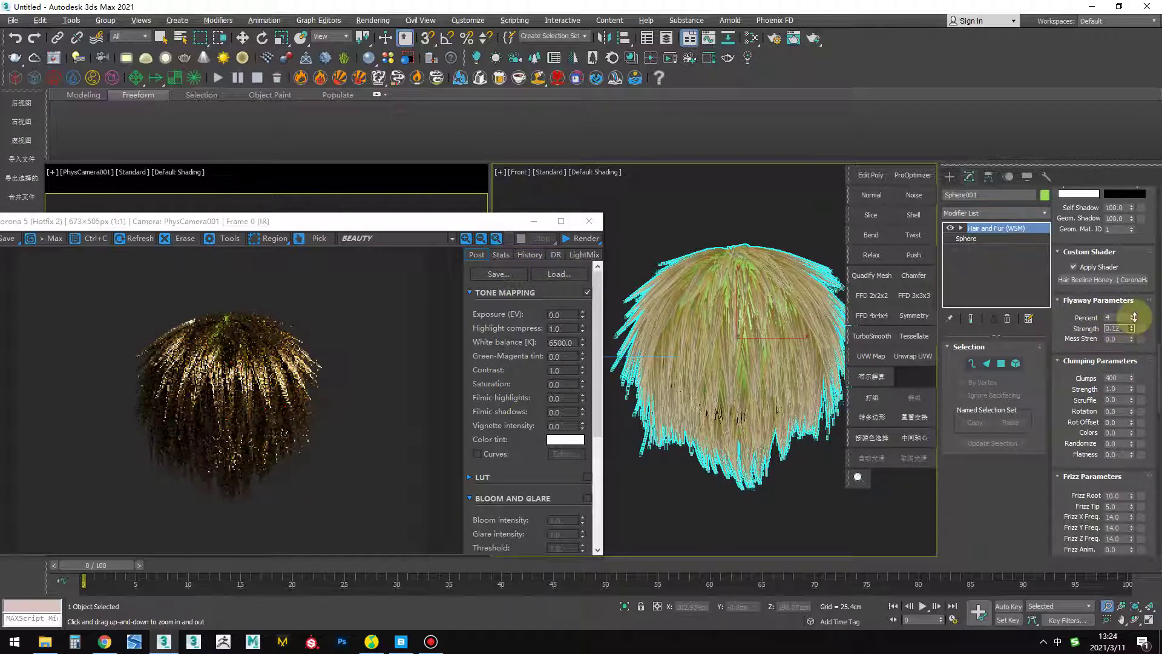
- Set Root Thick to 6 and Hair Count to 20000
{"action": "scroll", "coordinate": [1043, 540], "scroll_direction": "up", "scroll_amount": 3}
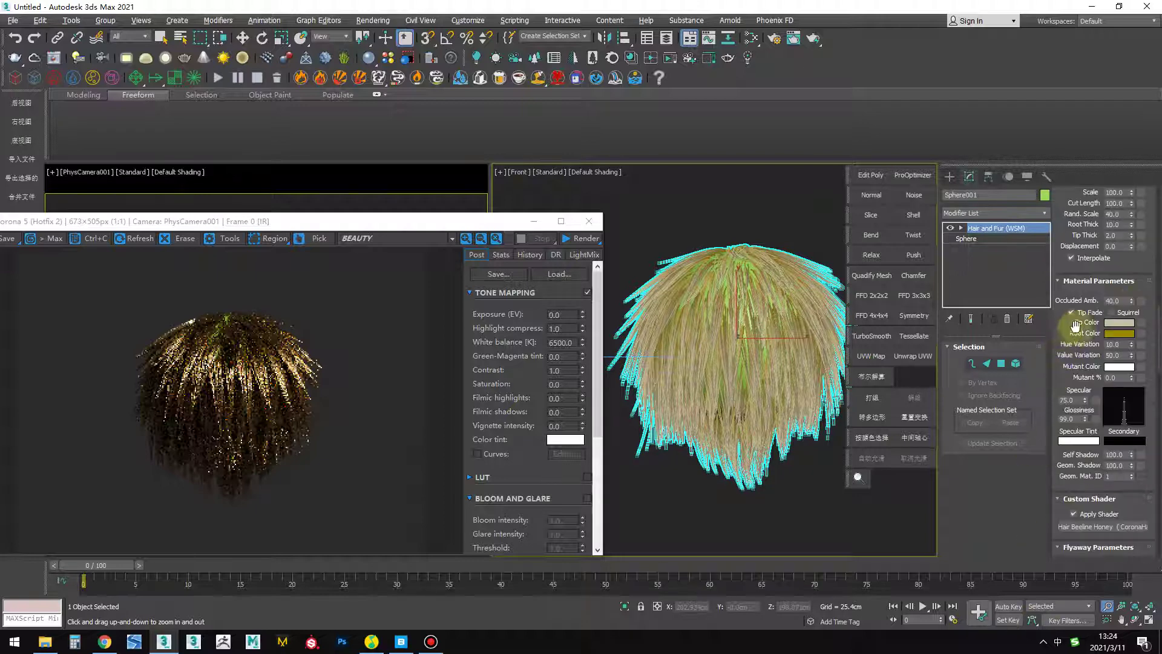
{"action": "scroll", "coordinate": [1120, 279], "scroll_direction": "up", "scroll_amount": 2}
{"action": "type", "text": "6"}
{"action": "key", "text": "Return"}
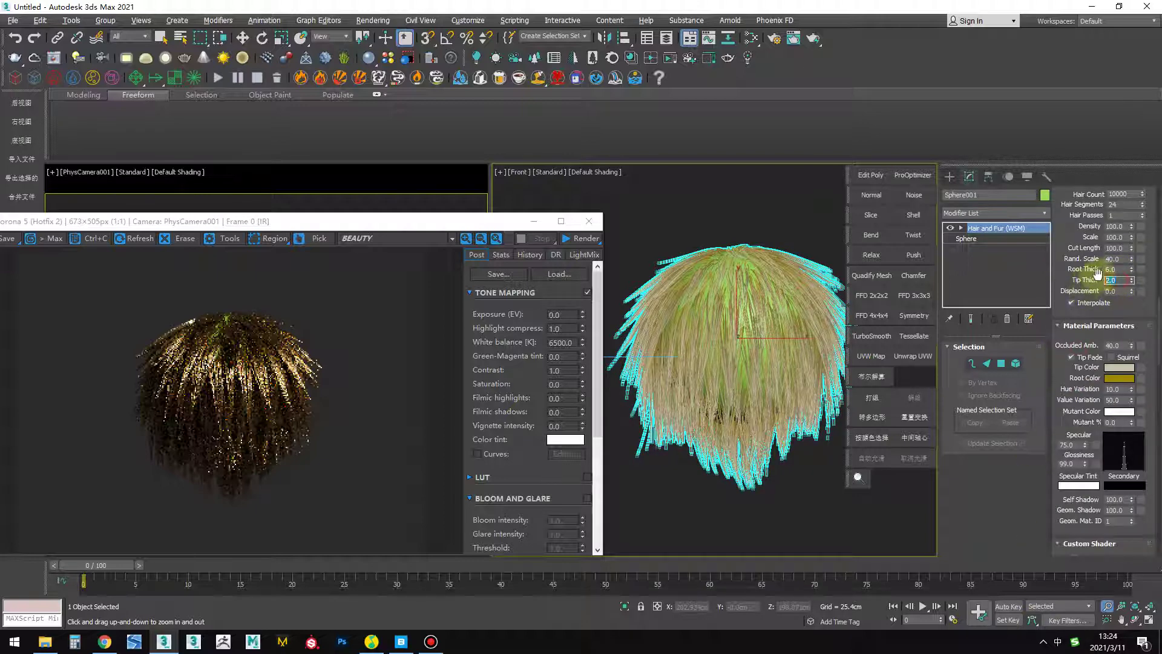
{"action": "scroll", "coordinate": [1114, 245], "scroll_direction": "up", "scroll_amount": 2}
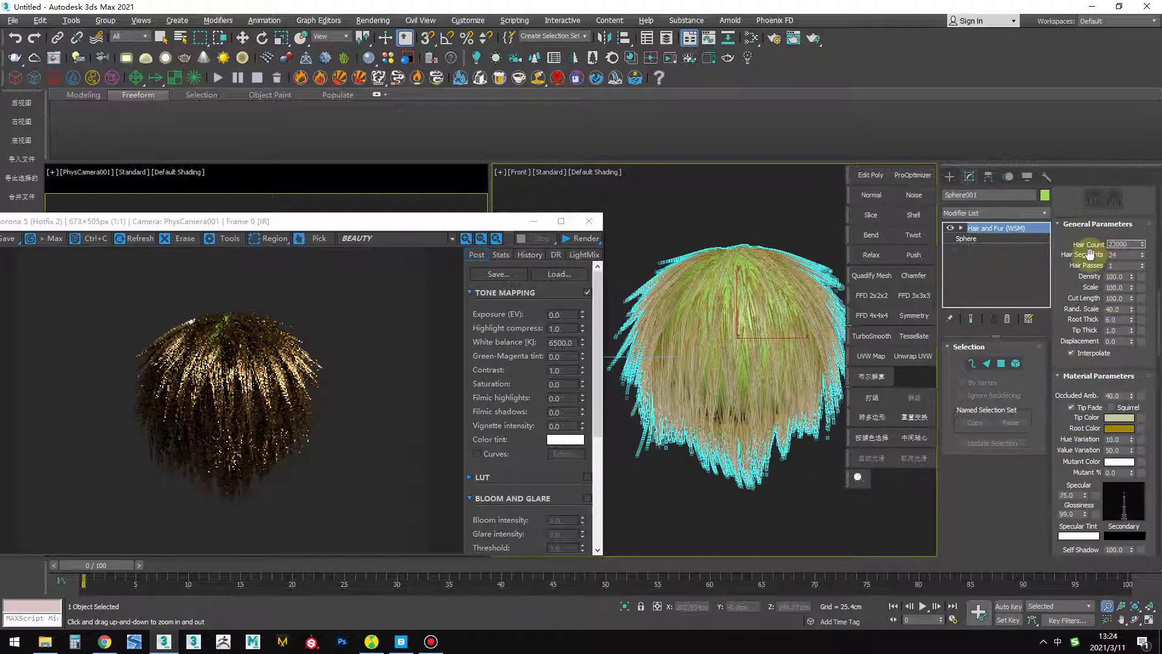
{"action": "key", "text": "Return"}
{"action": "left_click", "coordinate": [949, 178]}
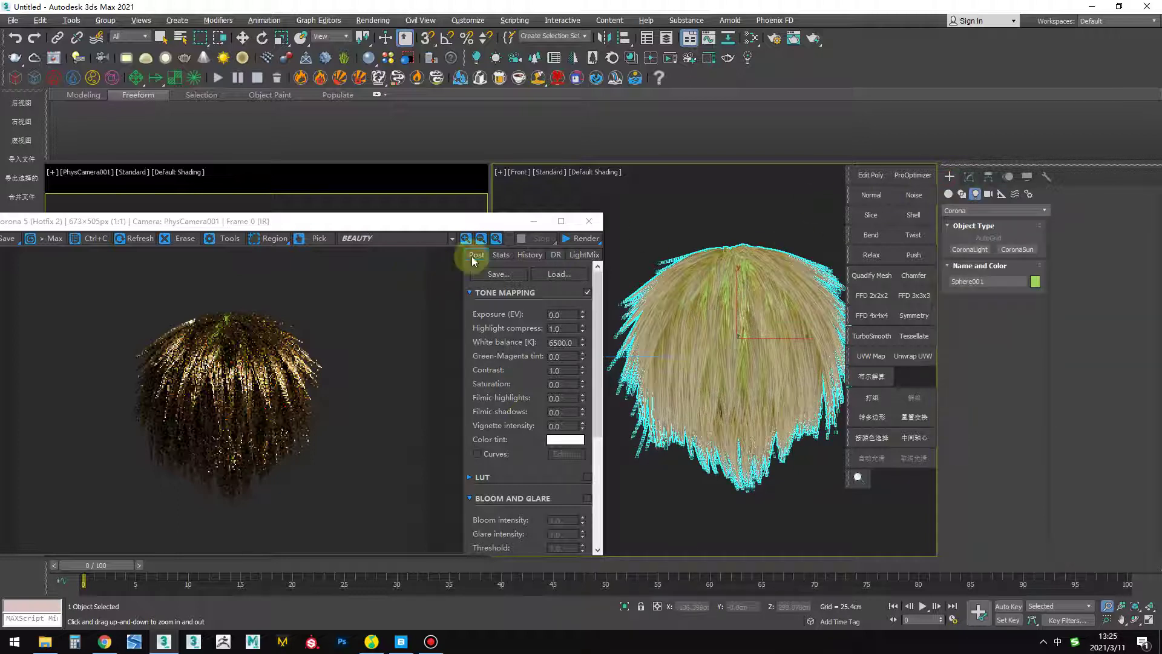
- Preview the fur briefly with the Corona interactive render, then stop it
{"action": "left_click", "coordinate": [577, 240]}
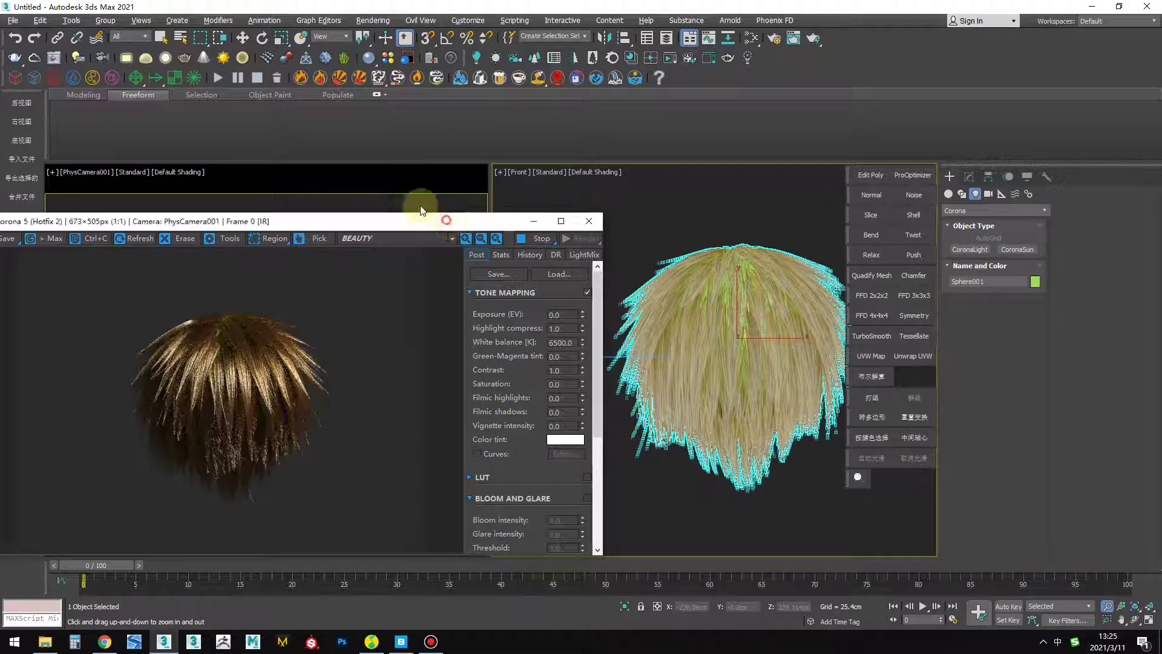
{"action": "left_click_drag", "start_coordinate": [423, 221], "coordinate": [394, 205]}
{"action": "left_click", "coordinate": [491, 223]}
- Raise the Frizz Root value in the Hair and Fur settings
{"action": "left_click", "coordinate": [968, 180]}
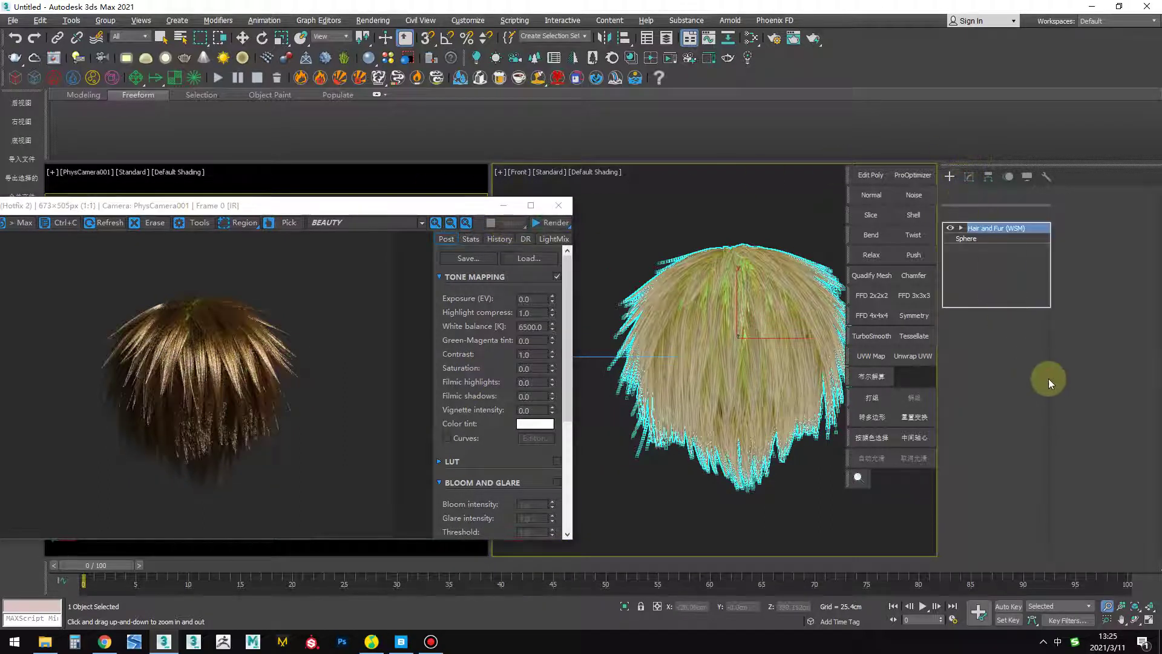
{"action": "scroll", "coordinate": [1083, 439], "scroll_direction": "down", "scroll_amount": 3}
{"action": "scroll", "coordinate": [1083, 435], "scroll_direction": "down", "scroll_amount": 2}
{"action": "scroll", "coordinate": [1087, 407], "scroll_direction": "down", "scroll_amount": 1}
{"action": "scroll", "coordinate": [1081, 399], "scroll_direction": "down", "scroll_amount": 1}
{"action": "scroll", "coordinate": [1089, 446], "scroll_direction": "down", "scroll_amount": 1}
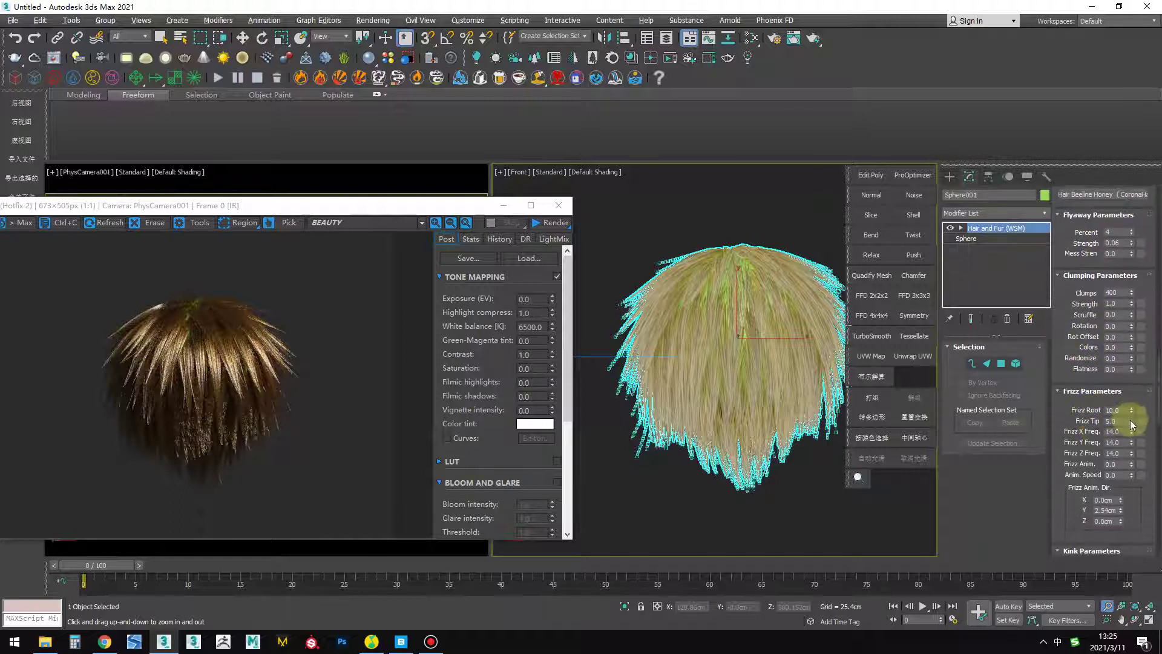
{"action": "mouse_move", "coordinate": [1134, 414]}
{"action": "left_mouse_down"}
{"action": "mouse_move", "coordinate": [1133, 398]}
{"action": "mouse_move", "coordinate": [1126, 411]}
{"action": "mouse_move", "coordinate": [1080, 349]}
{"action": "left_mouse_up"}
- Set Root Thick to 4 and Tip Thick to 0.5, and reset Rand. Scale to 0
{"action": "scroll", "coordinate": [1065, 327], "scroll_direction": "up", "scroll_amount": 3}
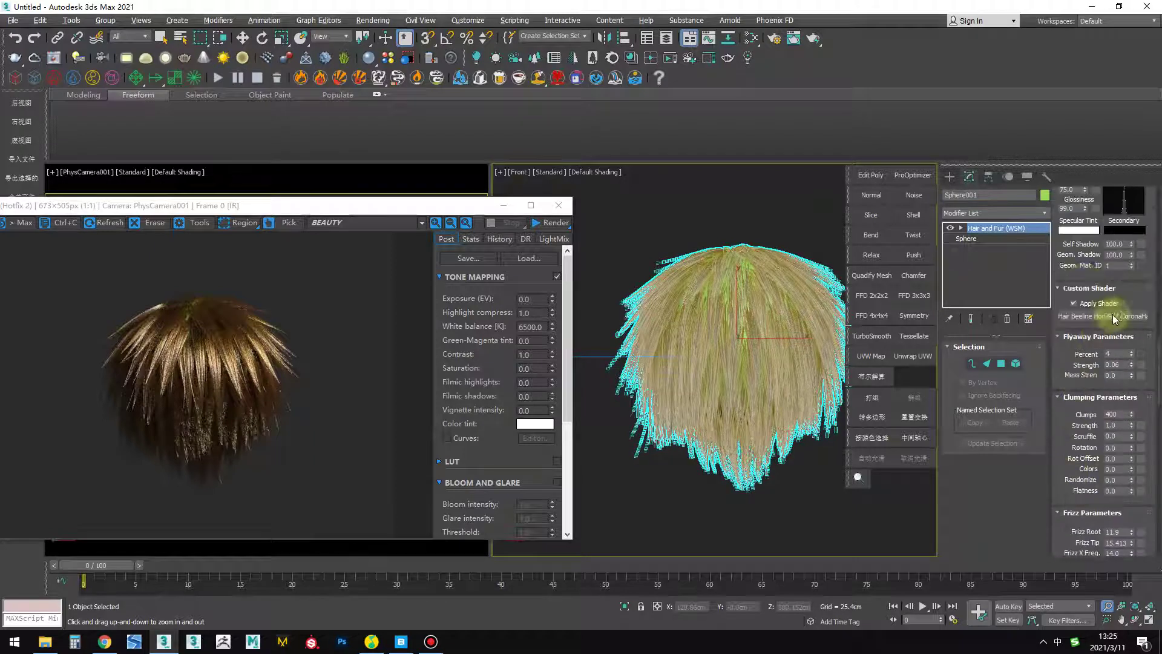
{"action": "scroll", "coordinate": [1083, 333], "scroll_direction": "up", "scroll_amount": 3}
{"action": "scroll", "coordinate": [1093, 341], "scroll_direction": "up", "scroll_amount": 3}
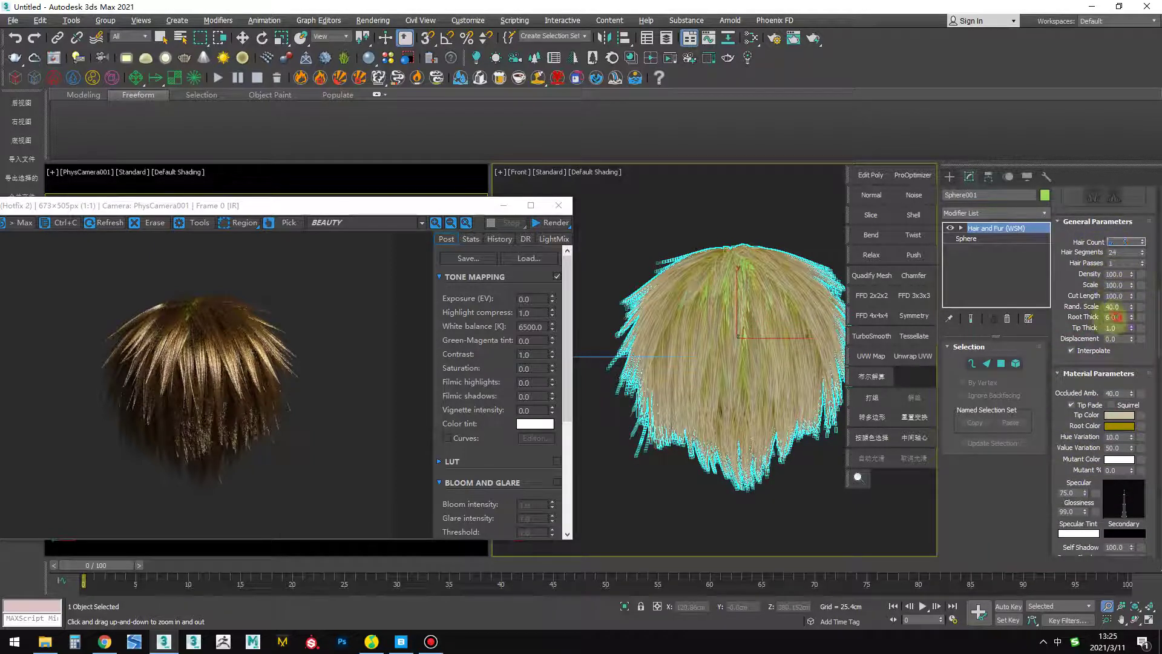
{"action": "type", "text": "40000"}
{"action": "key", "text": "Return"}
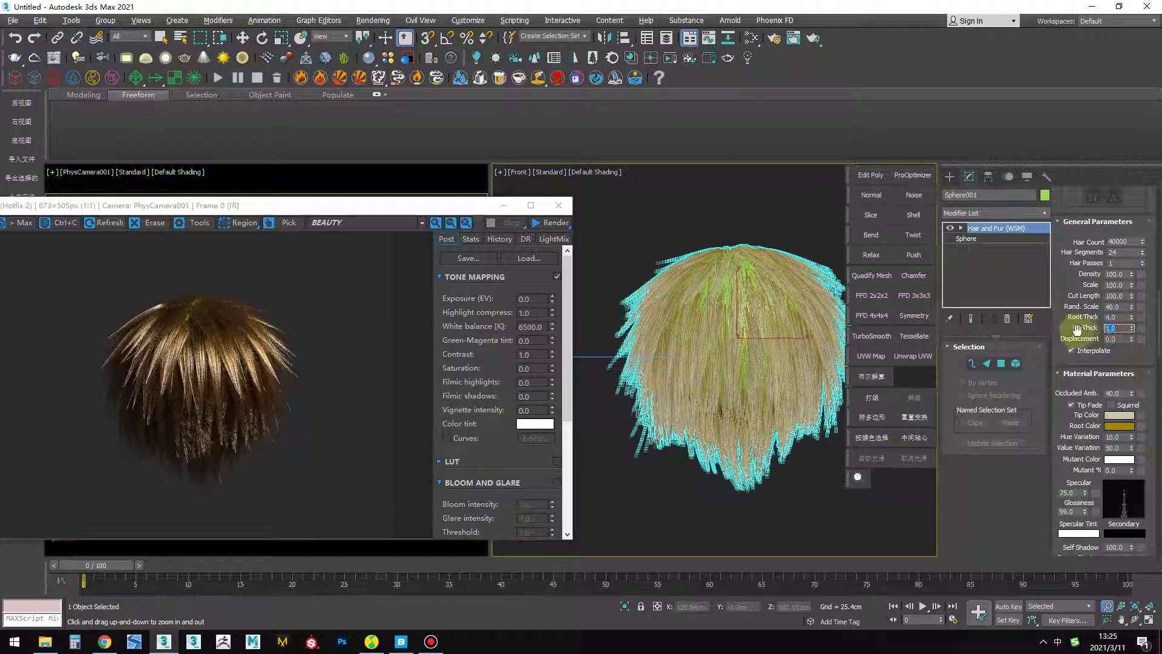
{"action": "type", "text": "0.5"}
{"action": "key", "text": "Return"}
{"action": "right_click", "coordinate": [1131, 307]}
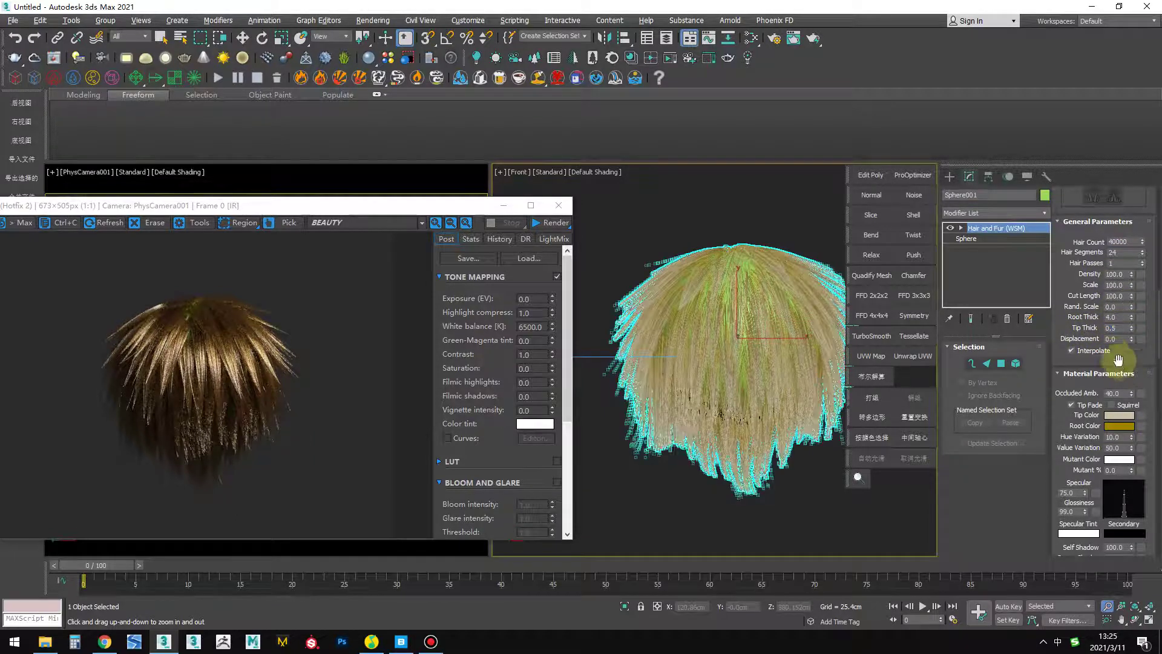
{"action": "left_click", "coordinate": [950, 176]}
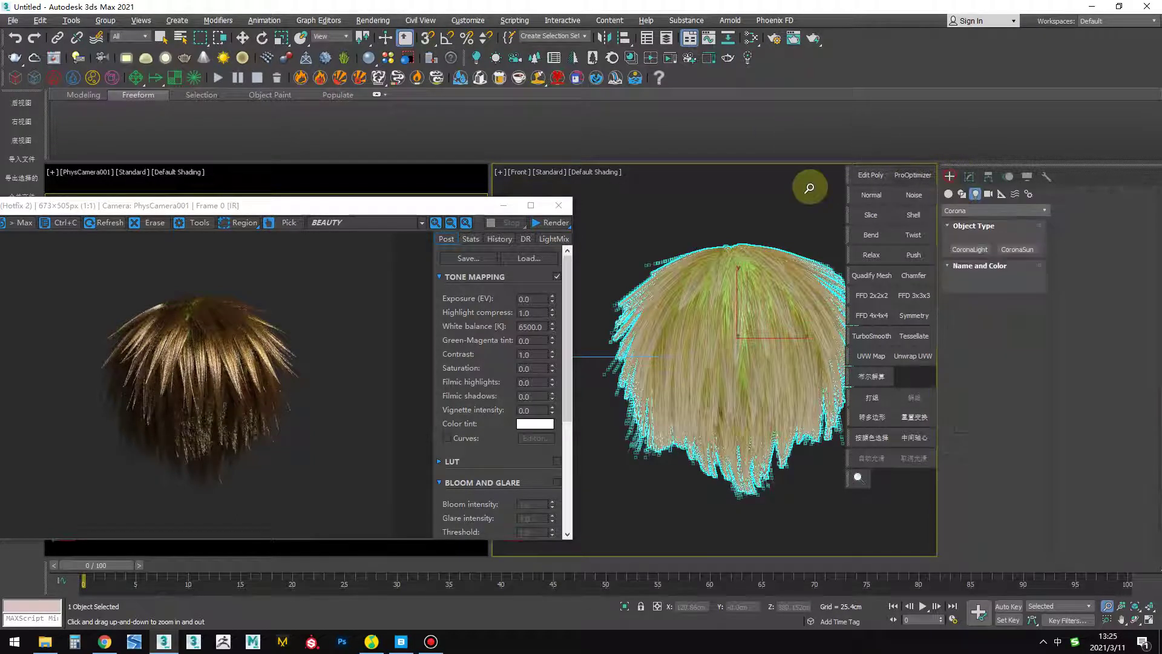
- Start a fresh Corona interactive render of the updated fur
{"action": "left_click_drag", "start_coordinate": [423, 210], "coordinate": [407, 264]}
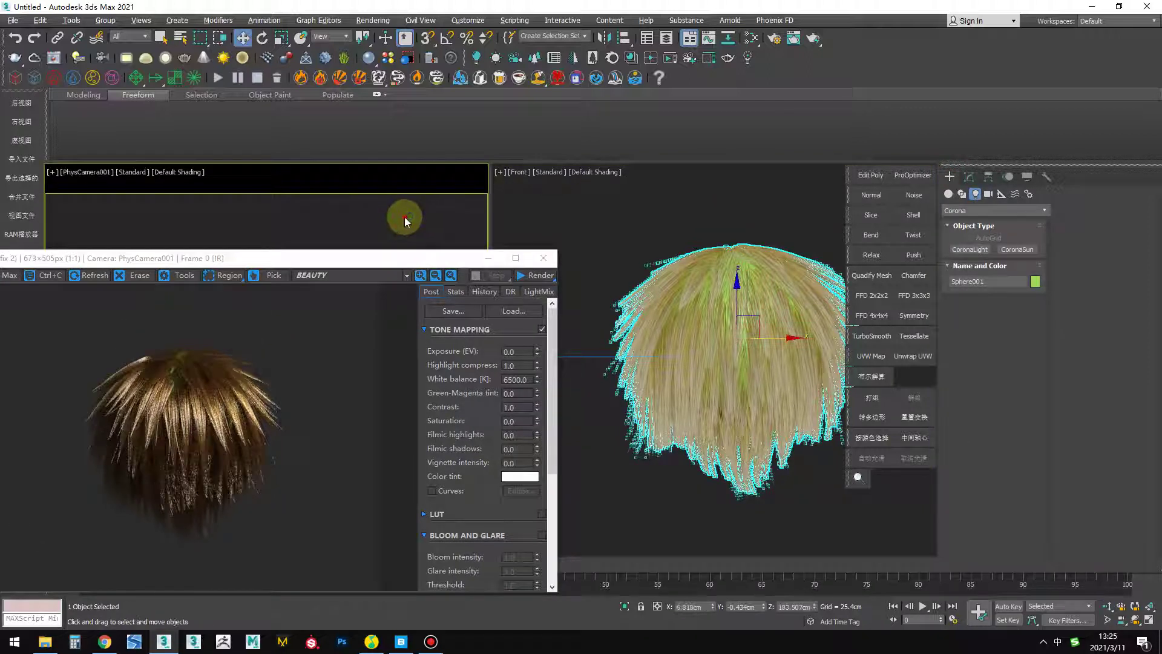
{"action": "left_click", "coordinate": [404, 216]}
{"action": "left_click", "coordinate": [537, 275]}
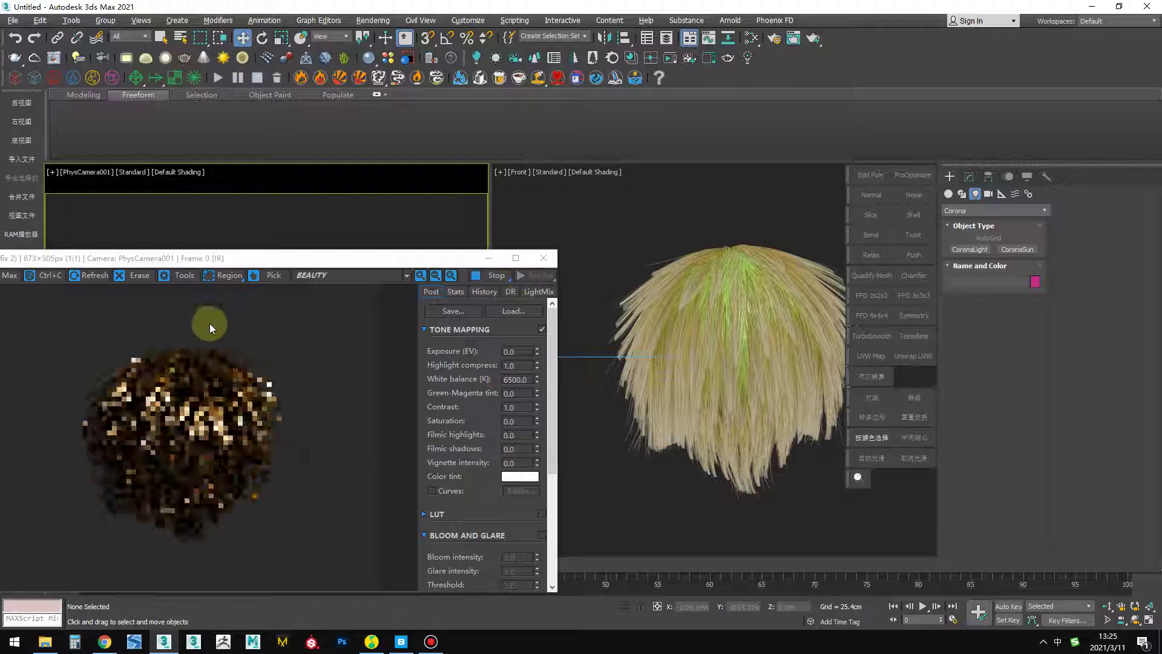
{"action": "left_click_drag", "start_coordinate": [291, 261], "coordinate": [217, 223]}
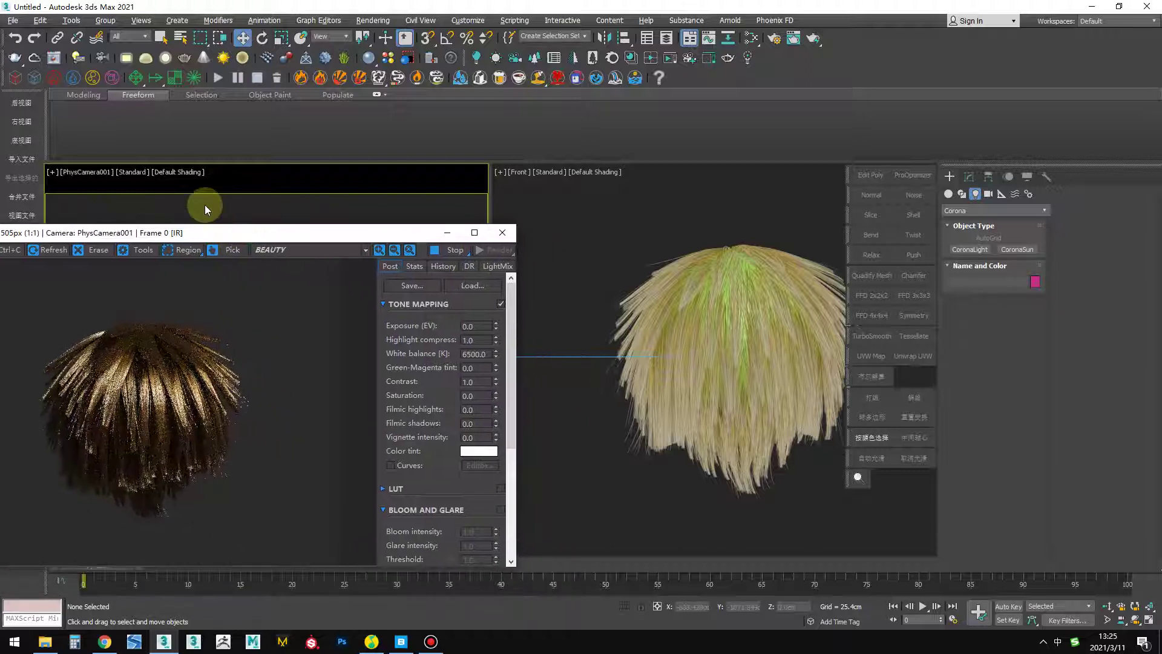
- Switch the Front viewport to the PhysCamera001 view, select the hair, and stop the render
{"action": "left_click", "coordinate": [607, 216]}
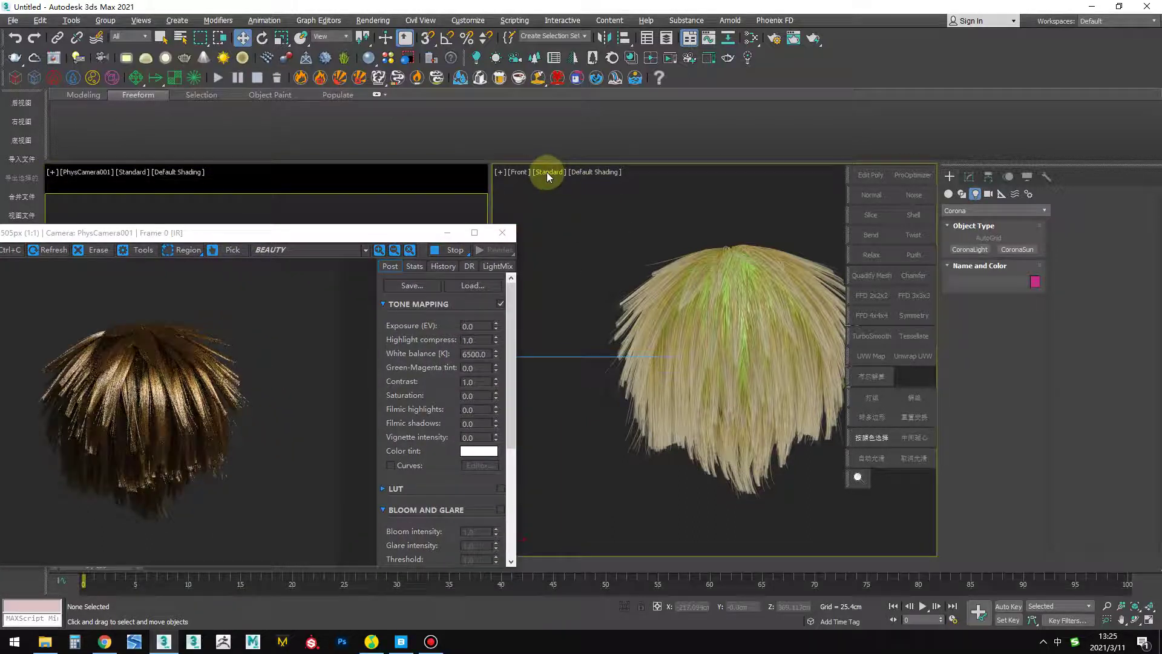
{"action": "key", "text": "c"}
{"action": "left_click", "coordinate": [705, 285]}
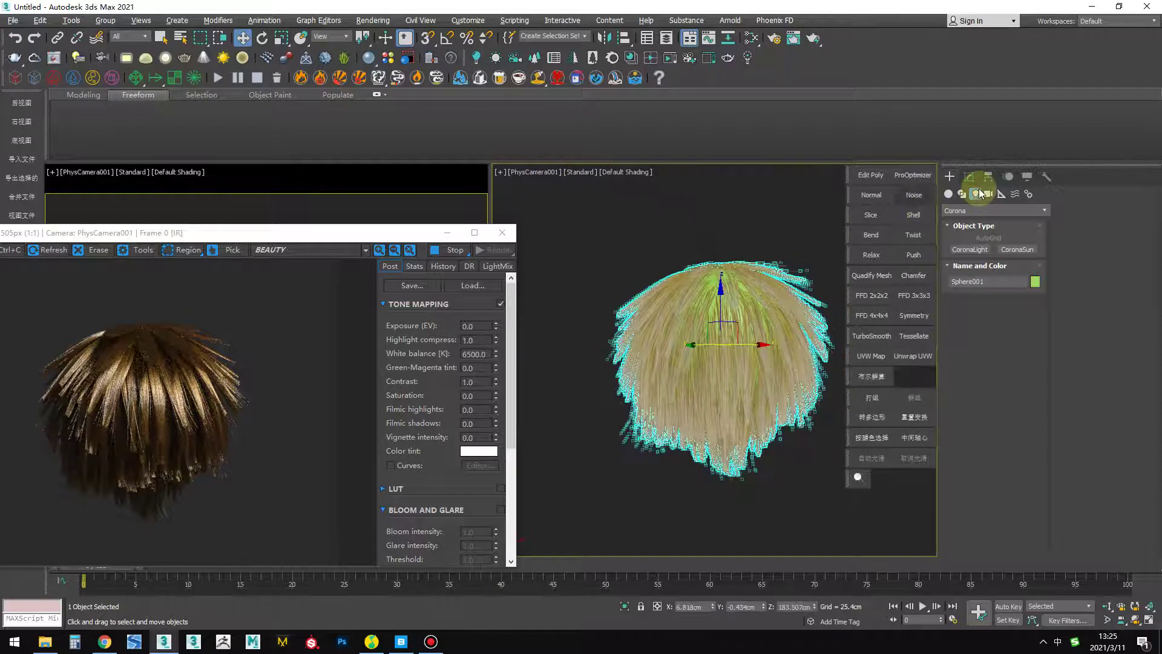
{"action": "left_click", "coordinate": [448, 251]}
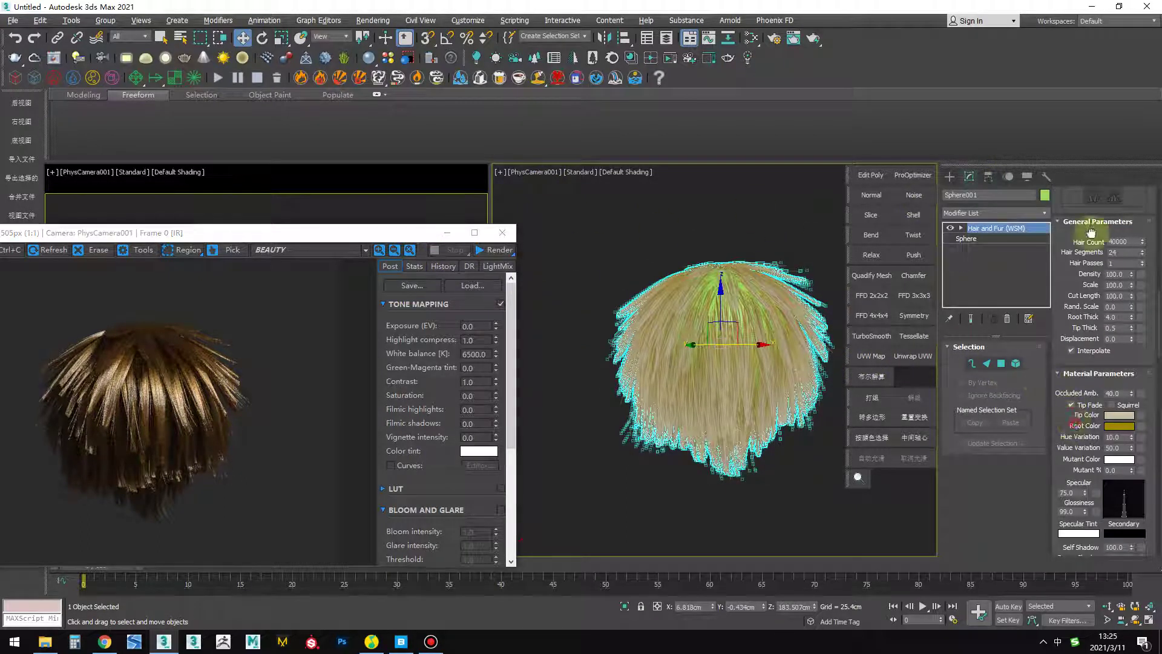
- Set the hair's Tip Thick to 0
{"action": "scroll", "coordinate": [1101, 291], "scroll_direction": "down", "scroll_amount": 5}
{"action": "scroll", "coordinate": [1089, 302], "scroll_direction": "down", "scroll_amount": 2}
{"action": "scroll", "coordinate": [1089, 314], "scroll_direction": "down", "scroll_amount": 3}
{"action": "scroll", "coordinate": [1114, 369], "scroll_direction": "down", "scroll_amount": 3}
{"action": "scroll", "coordinate": [1095, 340], "scroll_direction": "up", "scroll_amount": 3}
{"action": "scroll", "coordinate": [1089, 329], "scroll_direction": "up", "scroll_amount": 2}
{"action": "scroll", "coordinate": [1090, 273], "scroll_direction": "up", "scroll_amount": 3}
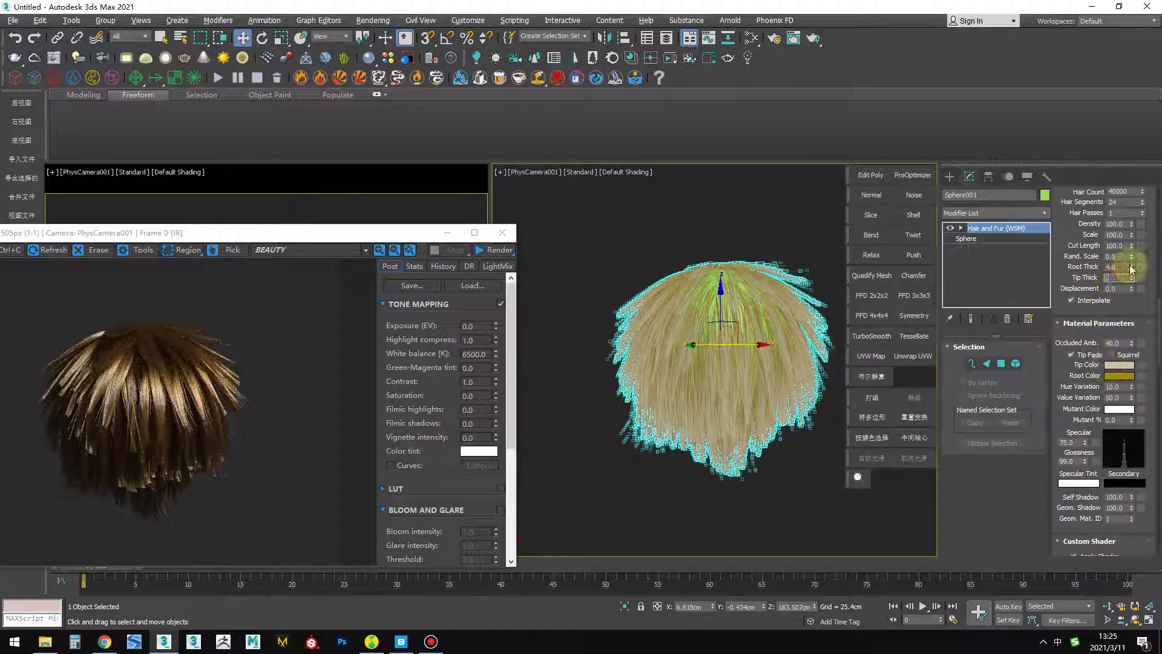
{"action": "type", "text": "0"}
{"action": "key", "text": "Return"}
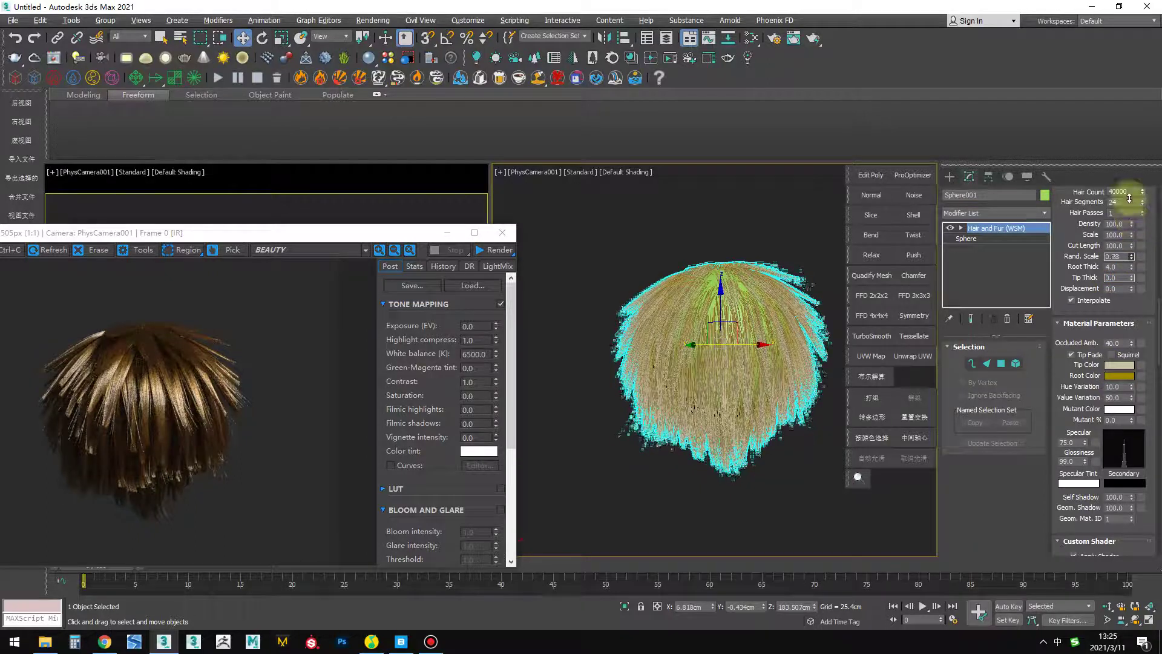
- Set Rand. Scale to 5 and reset Frizz Tip to 0
{"action": "double_click", "coordinate": [1117, 256]}
{"action": "type", "text": "5"}
{"action": "key", "text": "Return"}
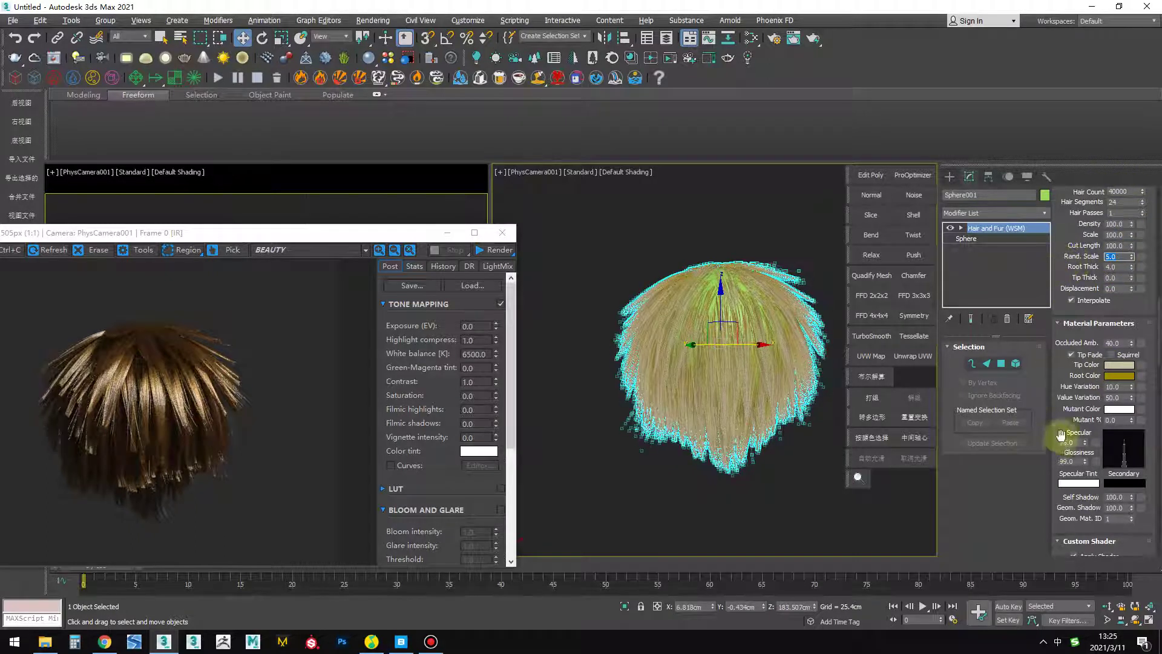
{"action": "scroll", "coordinate": [1072, 460], "scroll_direction": "down", "scroll_amount": 3}
{"action": "scroll", "coordinate": [1071, 363], "scroll_direction": "down", "scroll_amount": 3}
{"action": "scroll", "coordinate": [1099, 388], "scroll_direction": "down", "scroll_amount": 2}
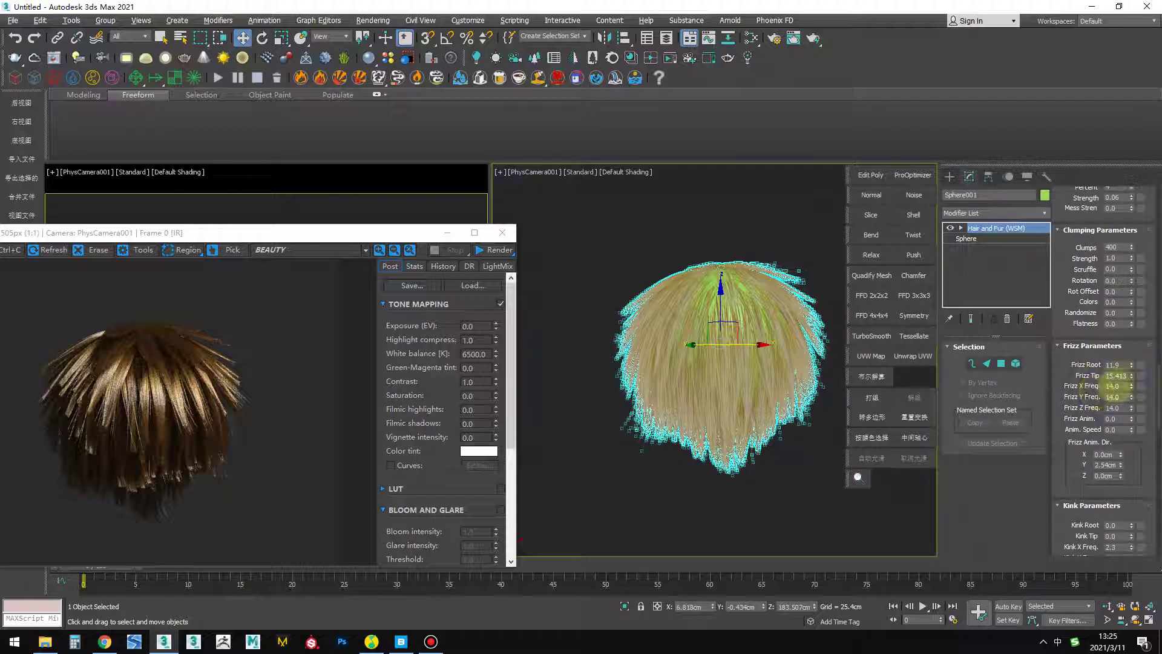
{"action": "right_click", "coordinate": [1132, 378]}
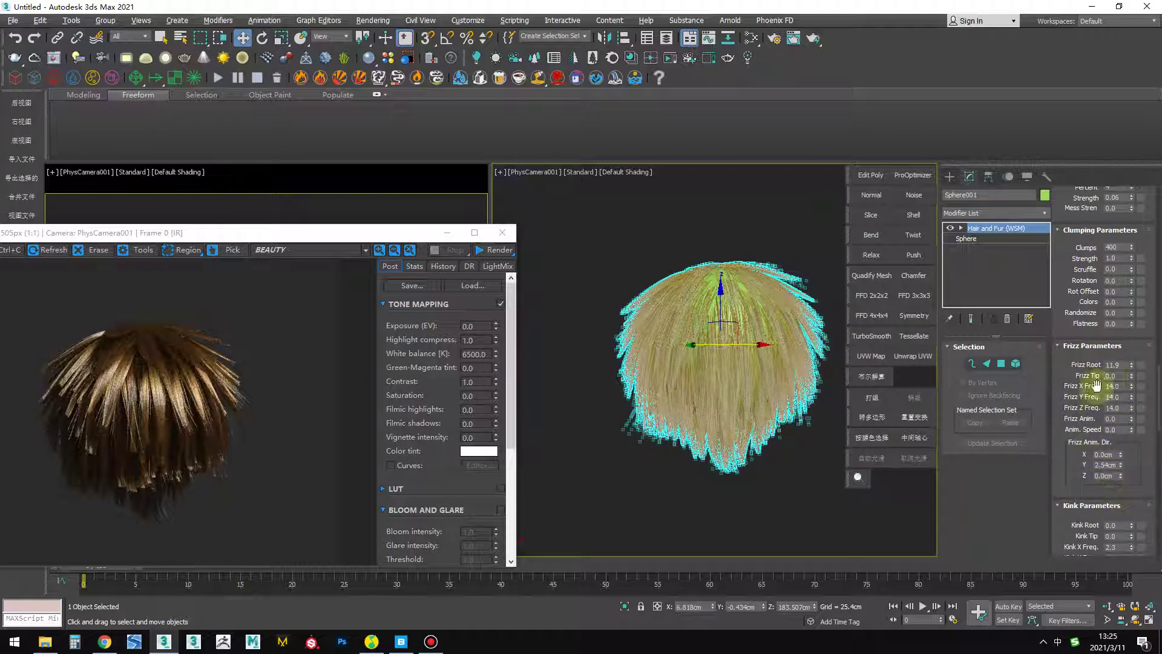
- Restart the Corona interactive render of the adjusted fur
{"action": "scroll", "coordinate": [1063, 532], "scroll_direction": "up", "scroll_amount": 2}
{"action": "scroll", "coordinate": [1077, 259], "scroll_direction": "up", "scroll_amount": 3}
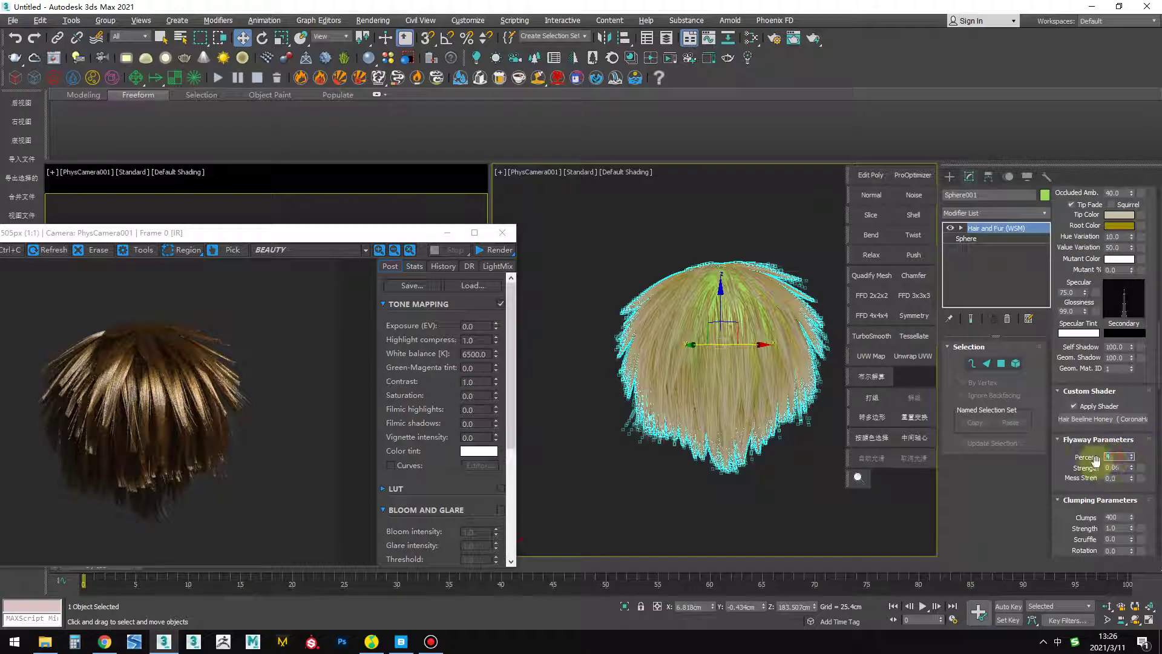
{"action": "scroll", "coordinate": [1097, 463], "scroll_direction": "up", "scroll_amount": 2}
{"action": "scroll", "coordinate": [1003, 331], "scroll_direction": "up", "scroll_amount": 3}
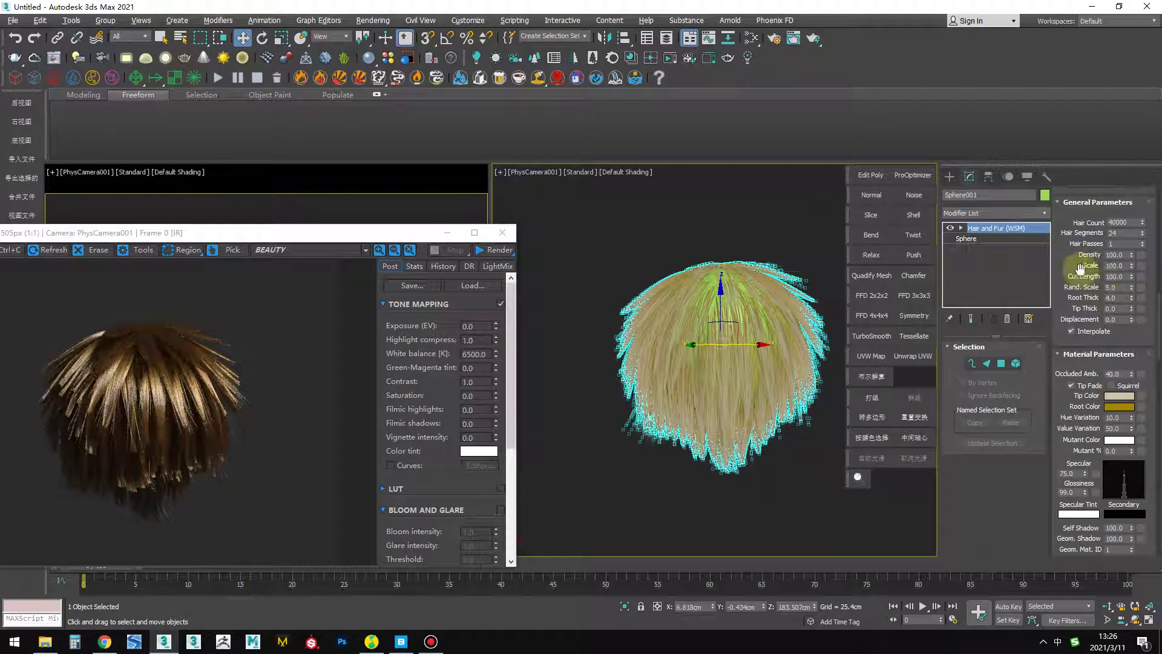
{"action": "left_click", "coordinate": [949, 180]}
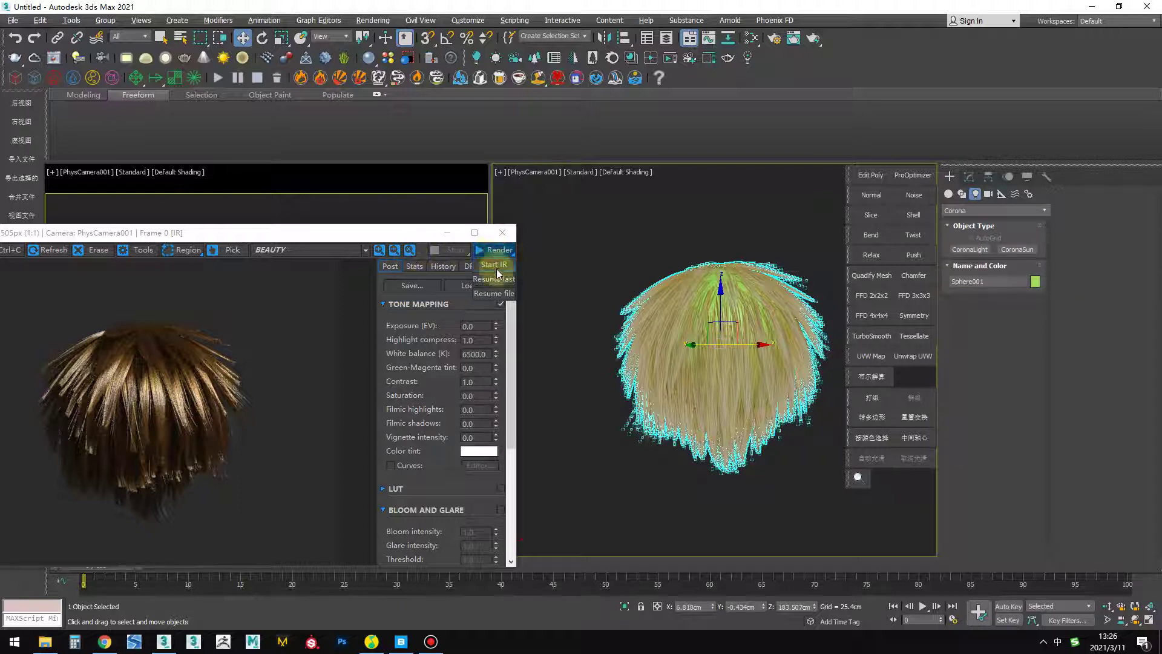
{"action": "left_click", "coordinate": [484, 259]}
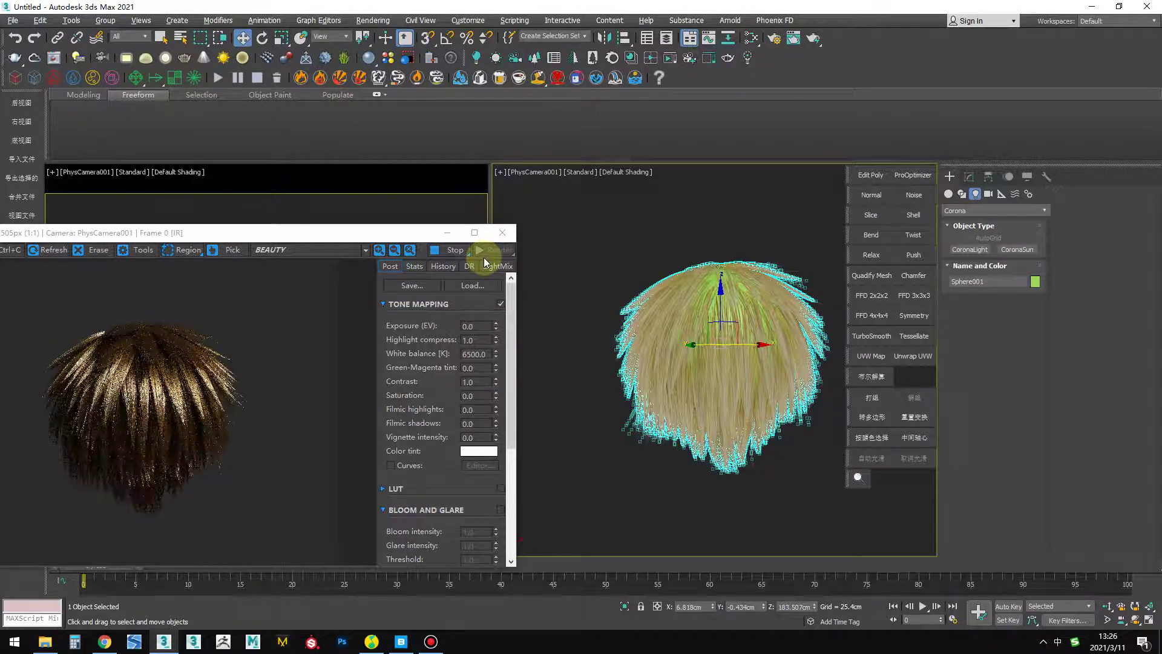
{"action": "left_click", "coordinate": [659, 482]}
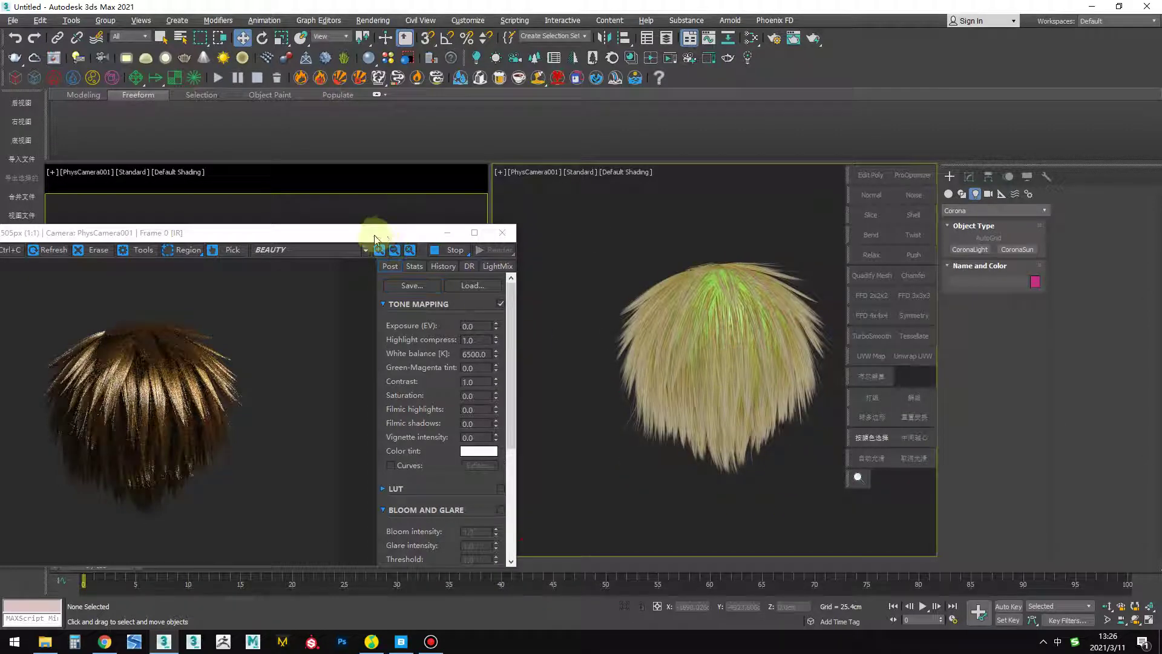
- Orbit the camera slightly around the hair and activate the right viewport
{"action": "left_click_drag", "start_coordinate": [387, 234], "coordinate": [890, 242]}
{"action": "left_click", "coordinate": [1135, 620]}
{"action": "mouse_move", "coordinate": [307, 372]}
{"action": "left_mouse_down"}
{"action": "mouse_move", "coordinate": [291, 372]}
{"action": "mouse_move", "coordinate": [350, 363]}
{"action": "mouse_move", "coordinate": [303, 350]}
{"action": "mouse_move", "coordinate": [350, 359]}
{"action": "left_mouse_up"}
{"action": "left_click_drag", "start_coordinate": [622, 241], "coordinate": [180, 266]}
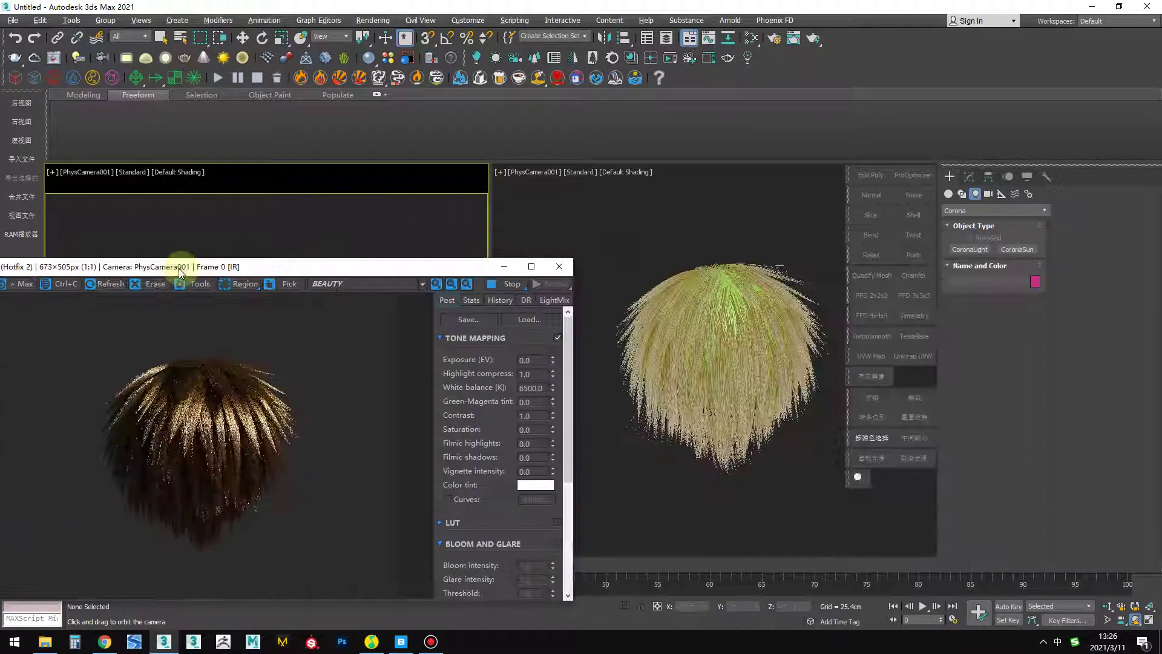
{"action": "right_click", "coordinate": [649, 222]}
- Clone the Corona light as a copy and move it down onto the hair ball in Front view
{"action": "left_click", "coordinate": [879, 463]}
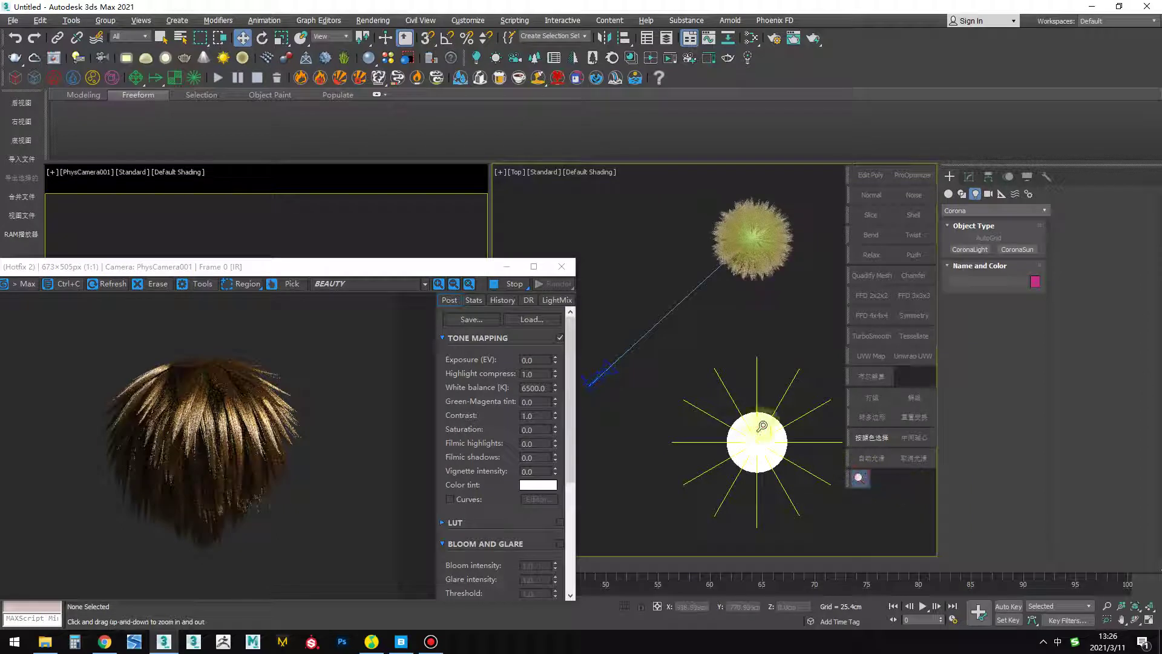
{"action": "left_click_drag", "start_coordinate": [753, 237], "coordinate": [757, 339], "text": "shift"}
{"action": "left_click", "coordinate": [630, 371]}
{"action": "key", "text": "f"}
{"action": "left_click", "coordinate": [858, 477]}
{"action": "key", "text": "w"}
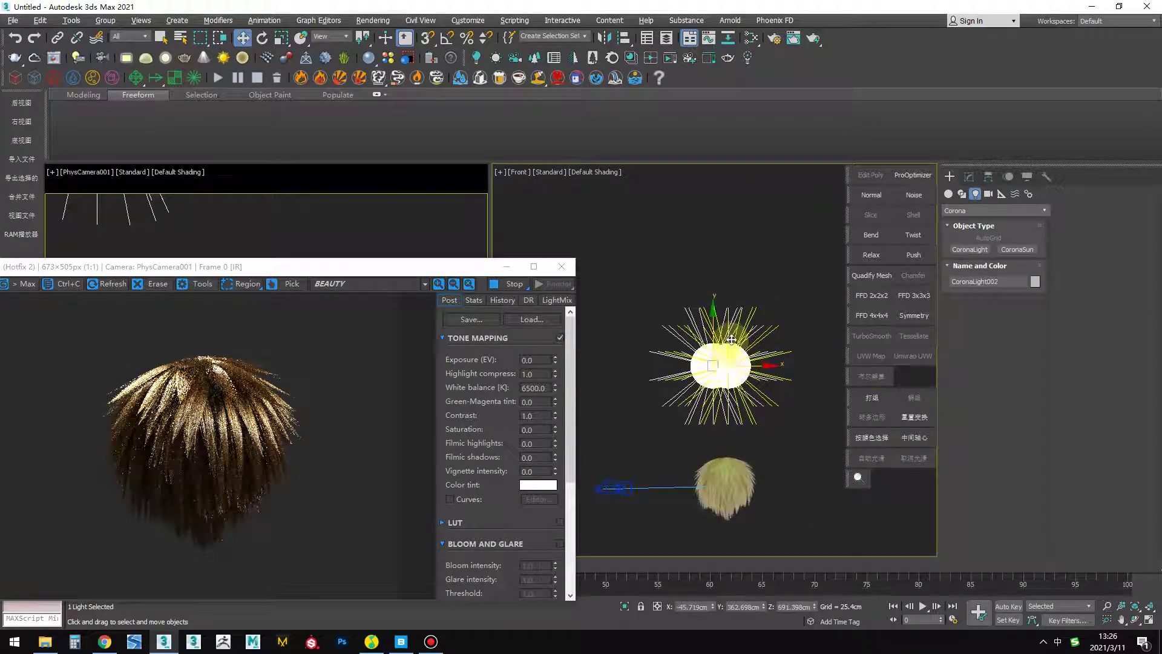
{"action": "left_click_drag", "start_coordinate": [719, 348], "coordinate": [722, 451]}
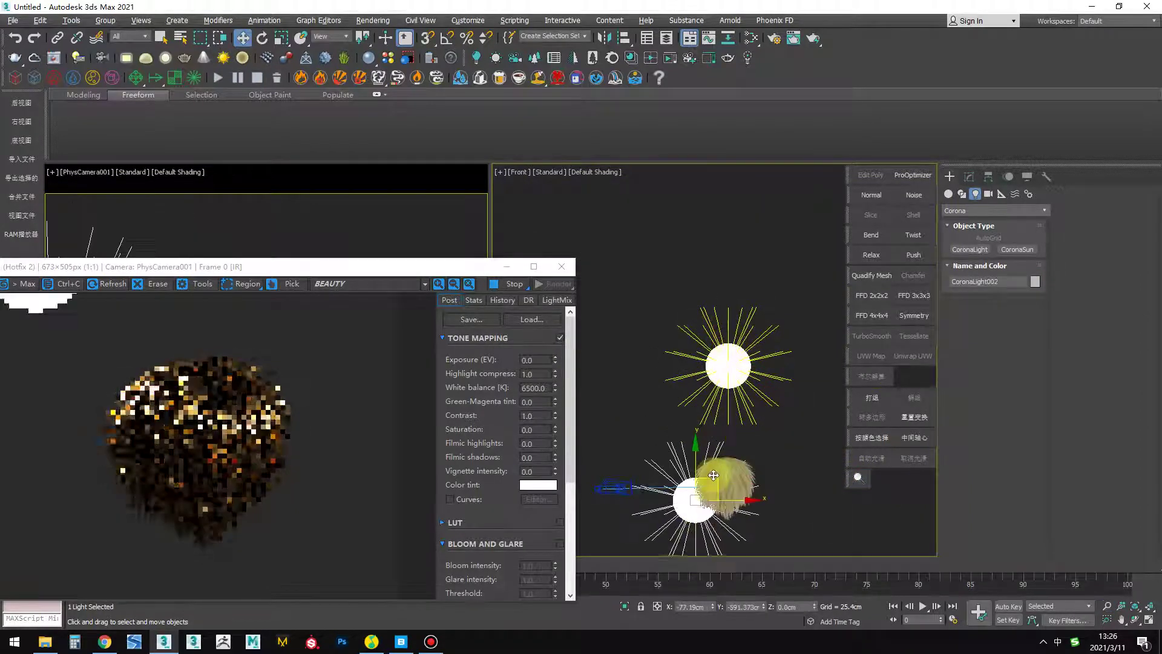
- Turn off the cloned light's Visible directly option and reselect the hair sphere in camera view
{"action": "left_click", "coordinate": [969, 177]}
{"action": "left_click", "coordinate": [1092, 249]}
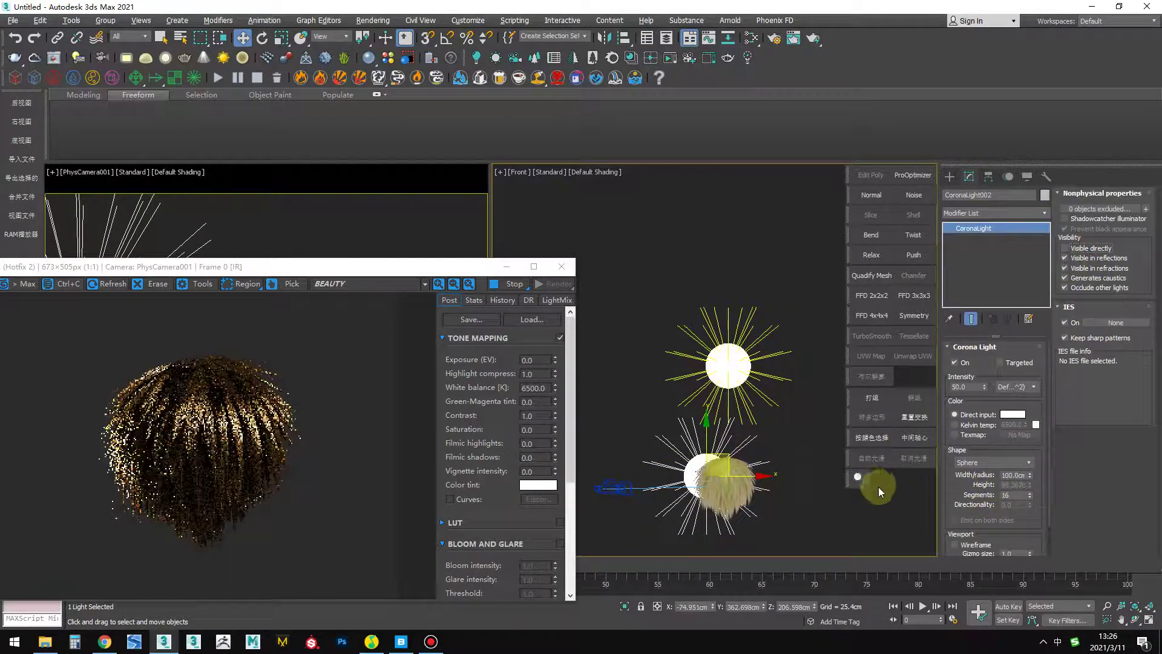
{"action": "key", "text": "t"}
{"action": "scroll", "coordinate": [727, 339], "scroll_direction": "down", "scroll_amount": 5}
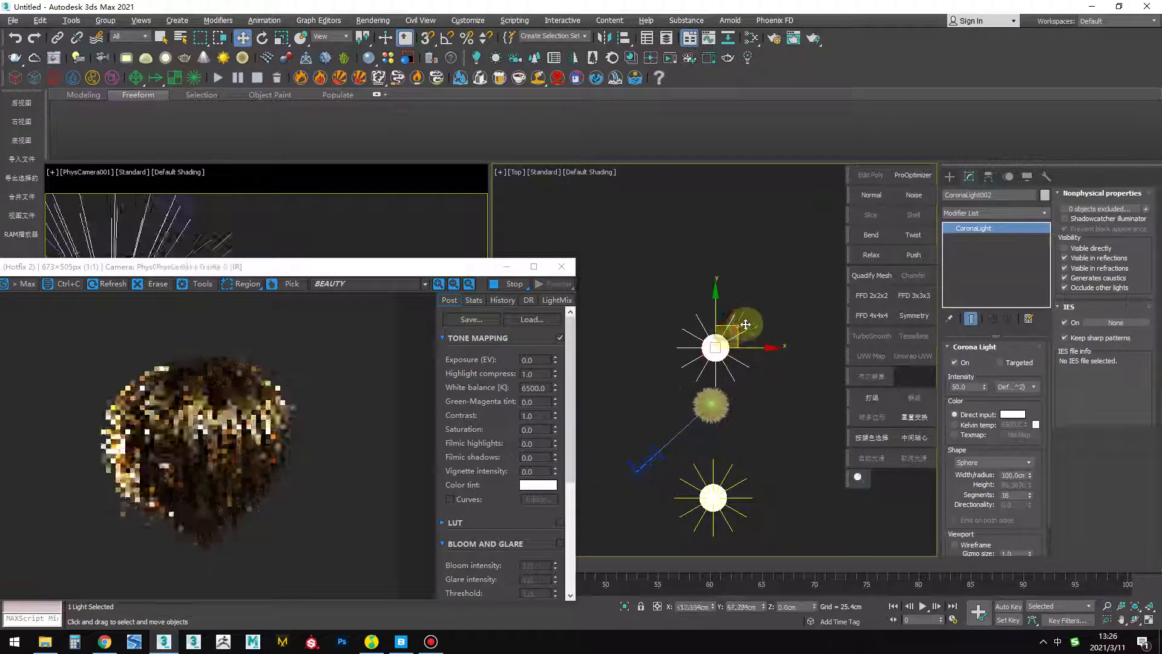
{"action": "key", "text": "f"}
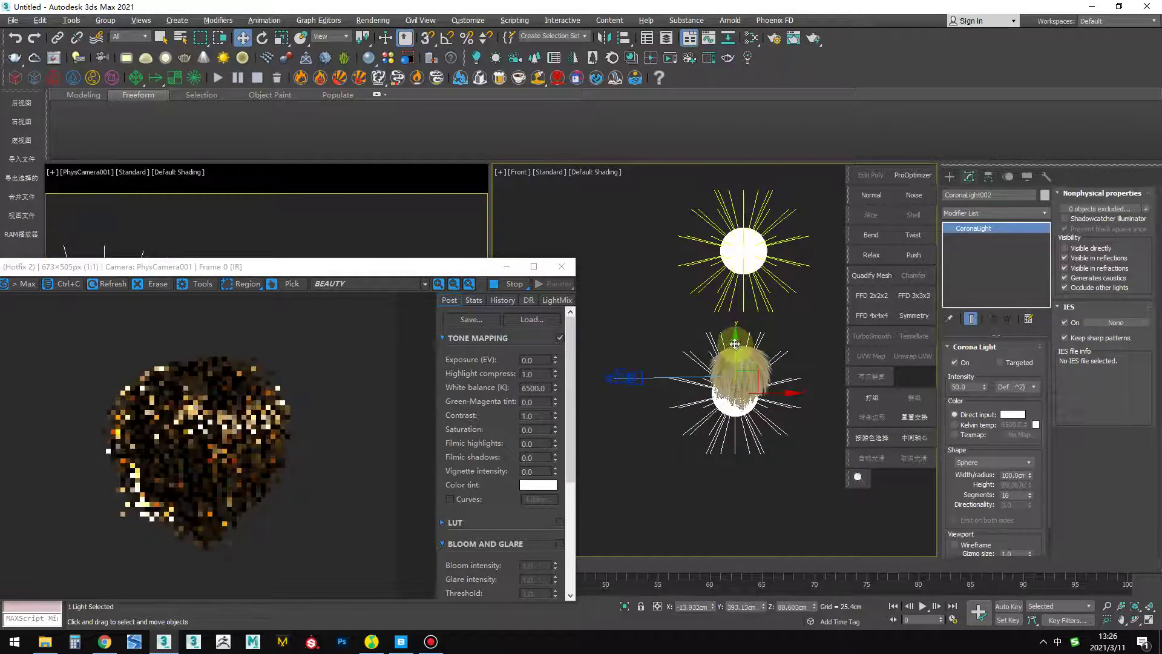
{"action": "key", "text": "c"}
{"action": "left_click", "coordinate": [674, 217]}
{"action": "left_click", "coordinate": [732, 281]}
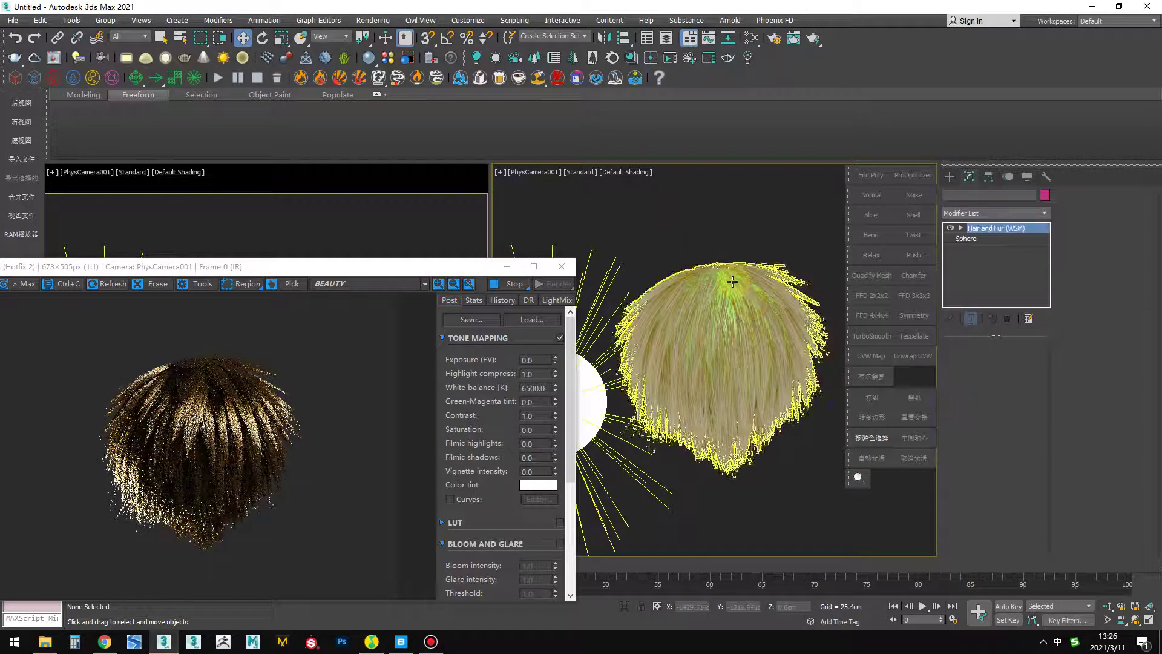
{"action": "left_click_drag", "start_coordinate": [1053, 458], "coordinate": [1038, 115]}
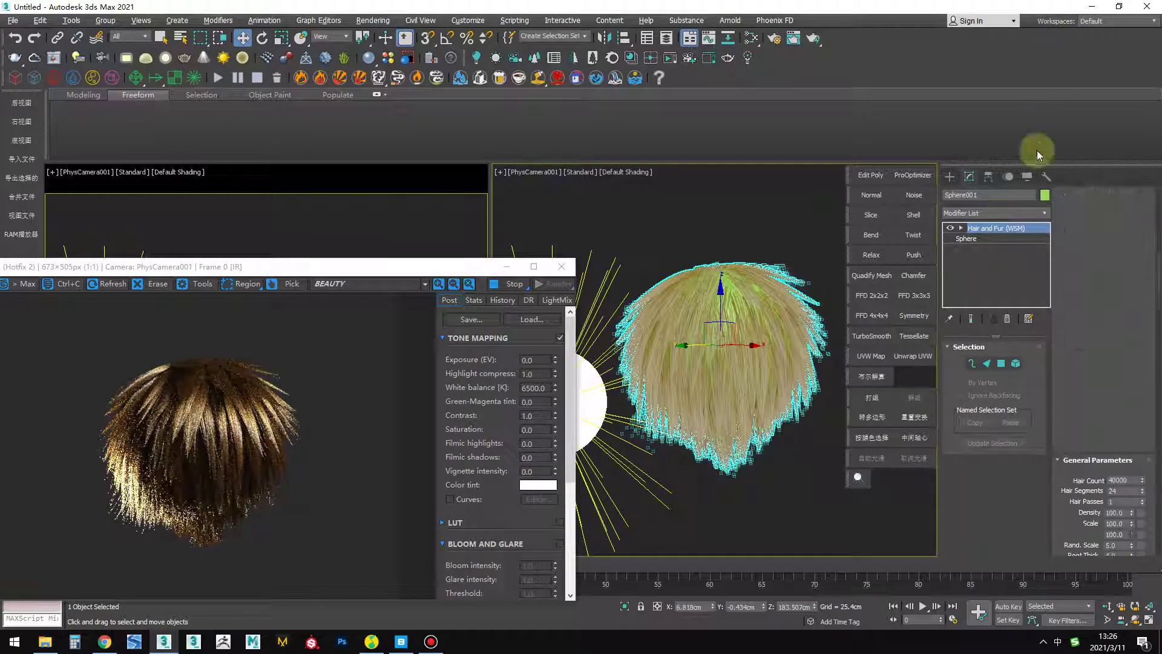
- Drag Fur Realistic from the Corona Material Library into the Slate editor and wire it to Custom Shader
{"action": "key", "text": "m"}
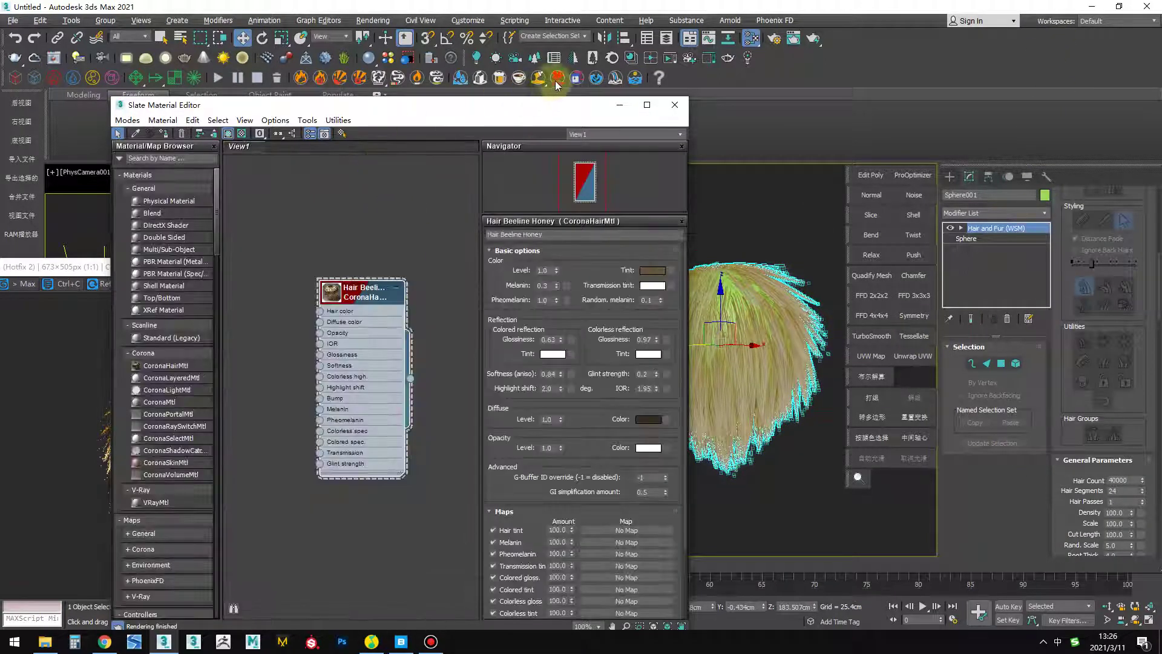
{"action": "left_click", "coordinate": [614, 61]}
{"action": "left_click_drag", "start_coordinate": [384, 82], "coordinate": [841, 358]}
{"action": "left_click_drag", "start_coordinate": [717, 440], "coordinate": [424, 209]}
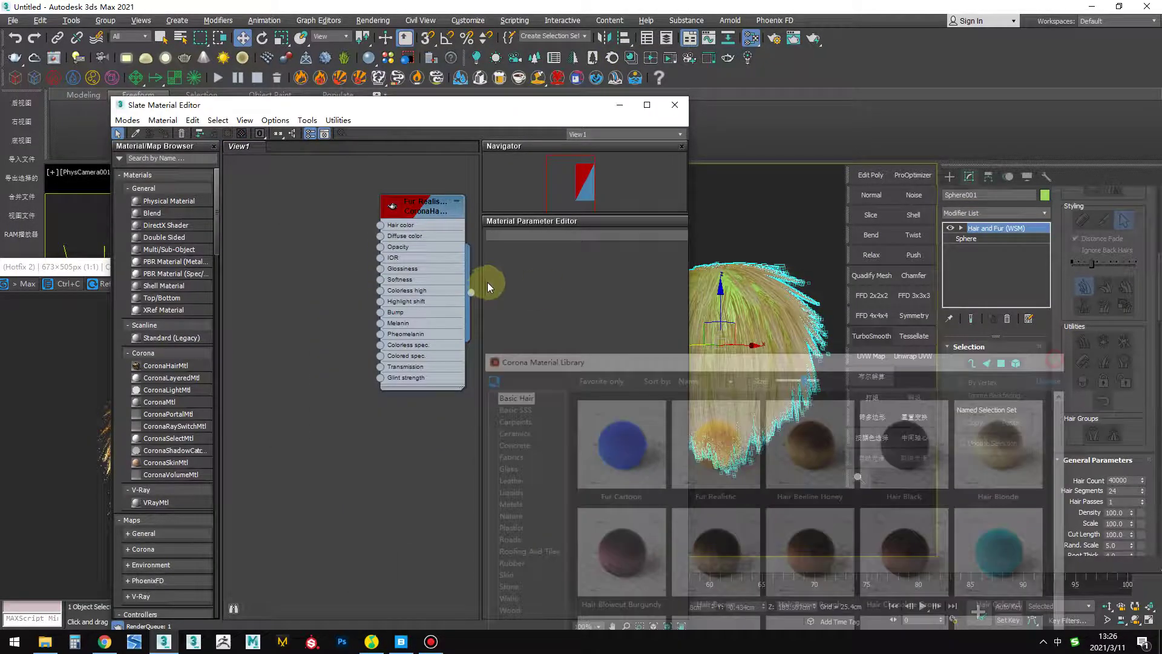
{"action": "left_click_drag", "start_coordinate": [1139, 518], "coordinate": [1005, 159]}
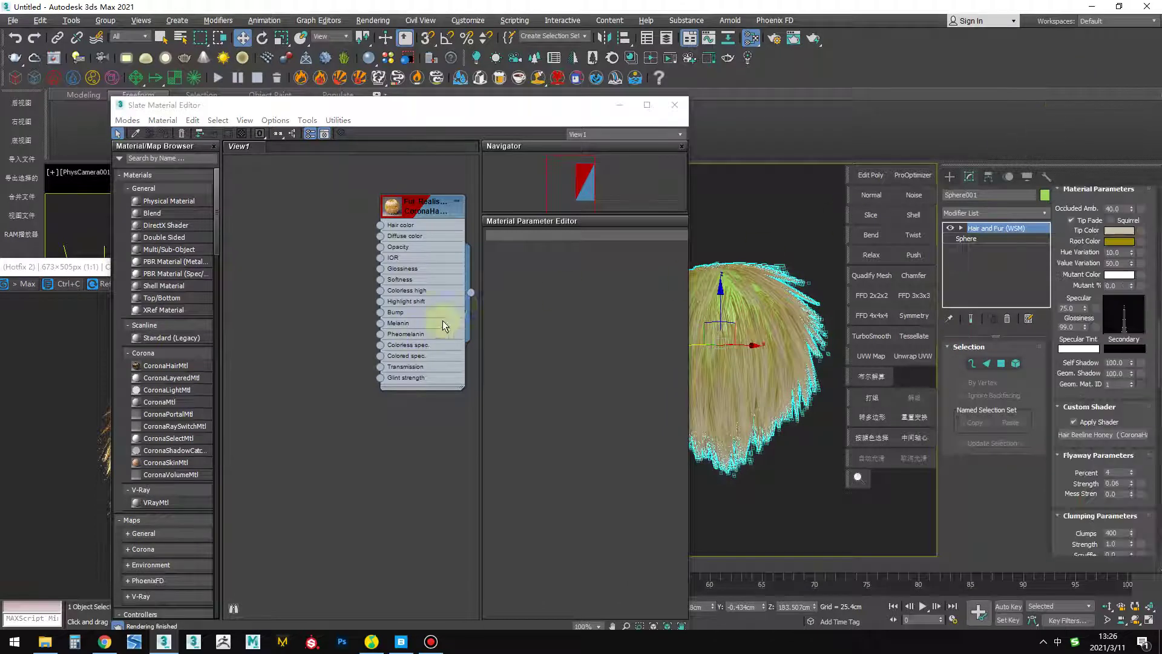
{"action": "left_click_drag", "start_coordinate": [473, 297], "coordinate": [1000, 426]}
{"action": "middle_click_drag", "start_coordinate": [403, 234], "coordinate": [312, 259]}
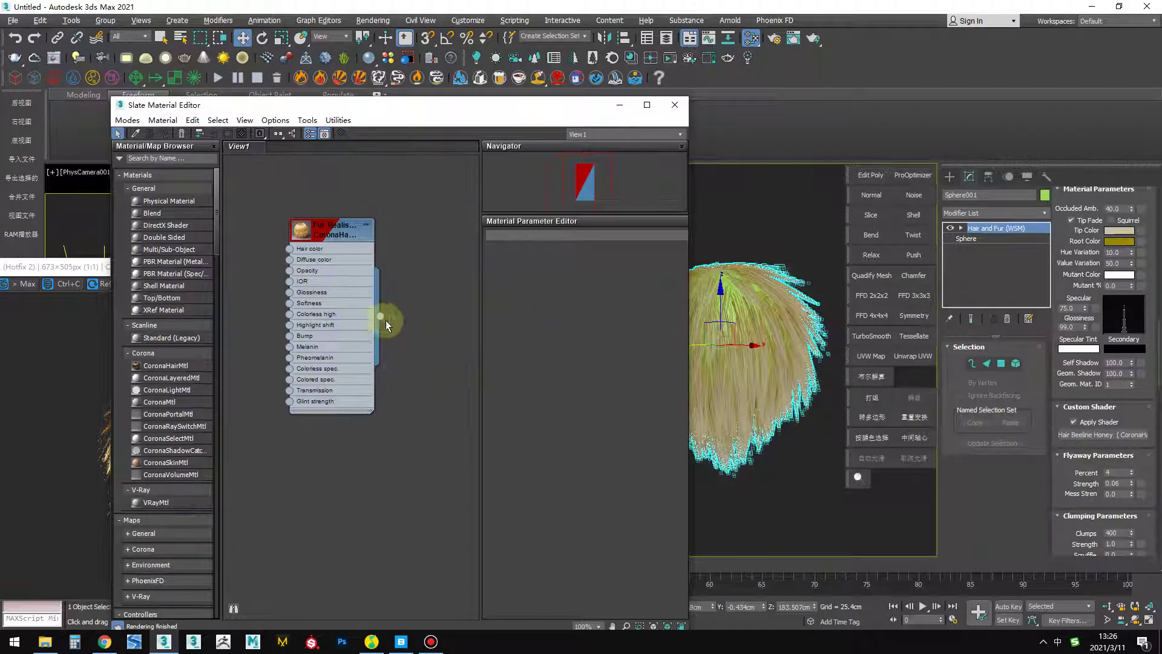
{"action": "mouse_move", "coordinate": [380, 316]}
{"action": "left_mouse_down"}
{"action": "mouse_move", "coordinate": [1119, 455]}
{"action": "mouse_move", "coordinate": [748, 135]}
{"action": "left_mouse_up"}
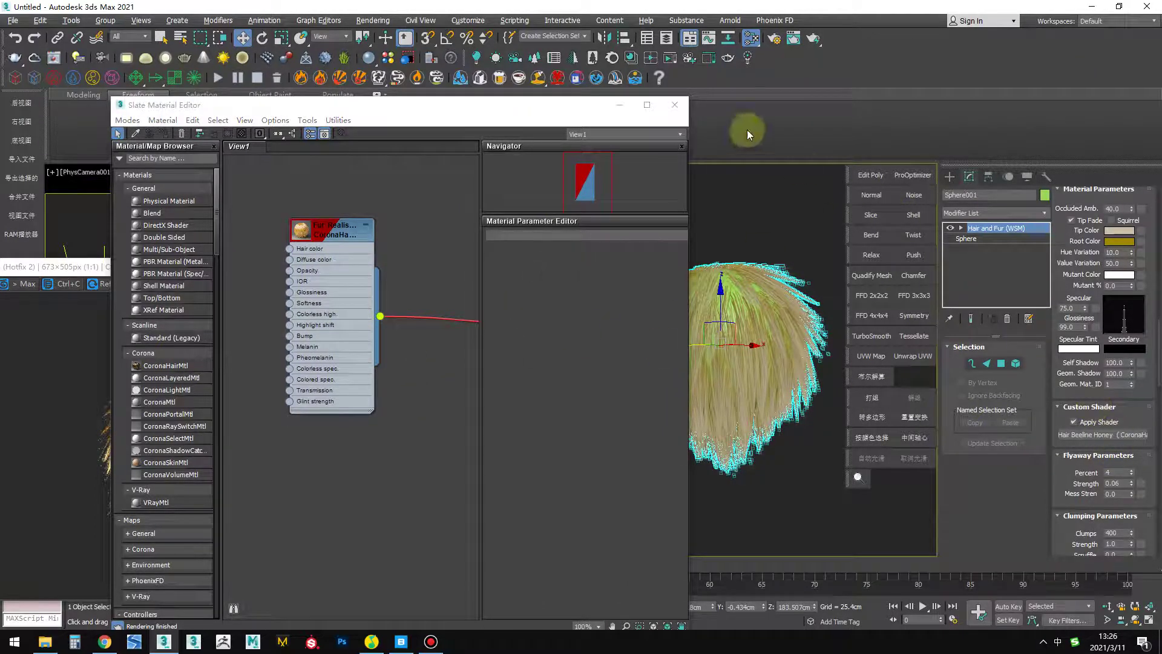
{"action": "left_click", "coordinate": [674, 105]}
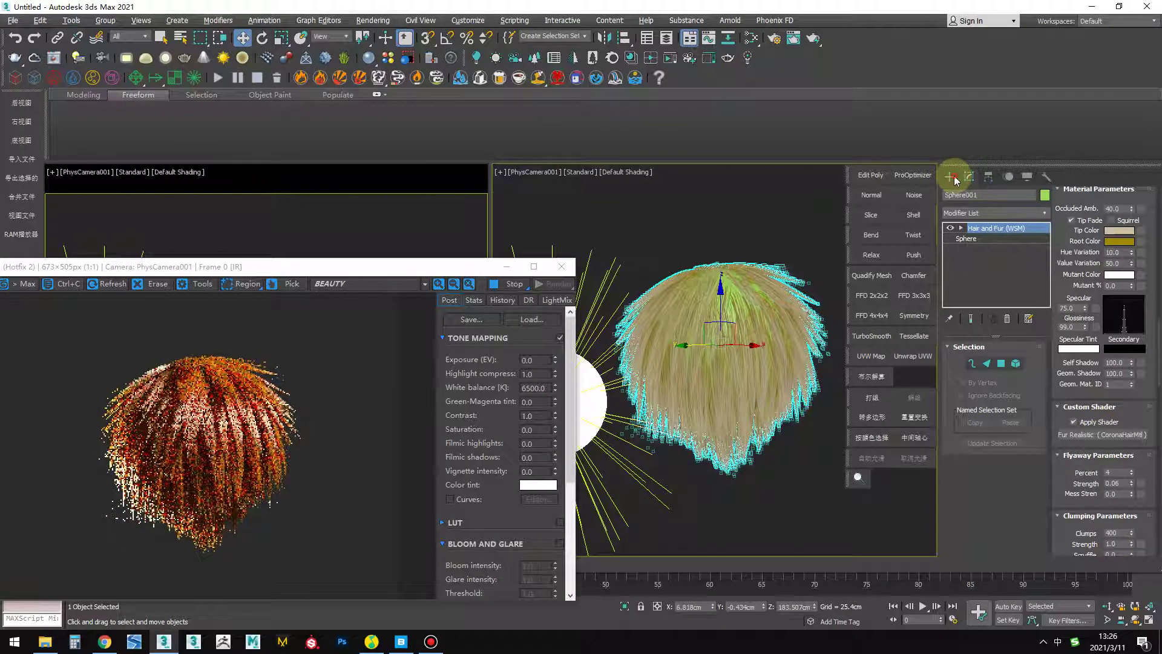
- Check the environment background colour, then close Environment and Effects
{"action": "left_click", "coordinate": [951, 176]}
{"action": "left_click", "coordinate": [667, 212]}
{"action": "key", "text": "t"}
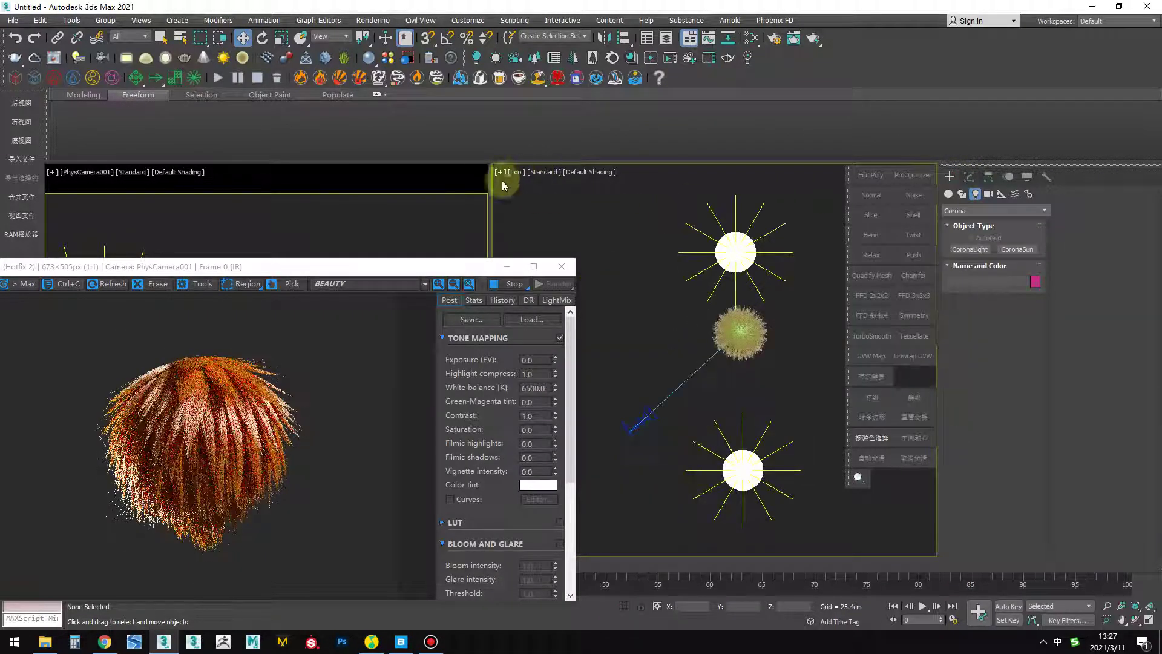
{"action": "key", "text": "8"}
{"action": "left_click", "coordinate": [682, 127]}
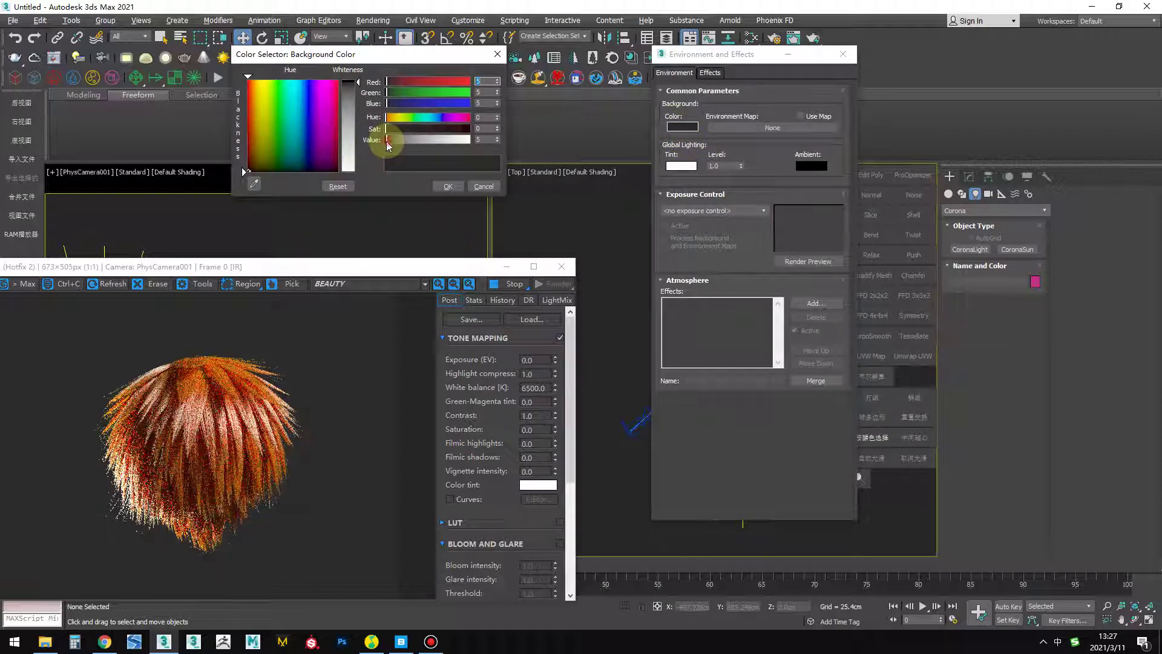
{"action": "left_click", "coordinate": [448, 186]}
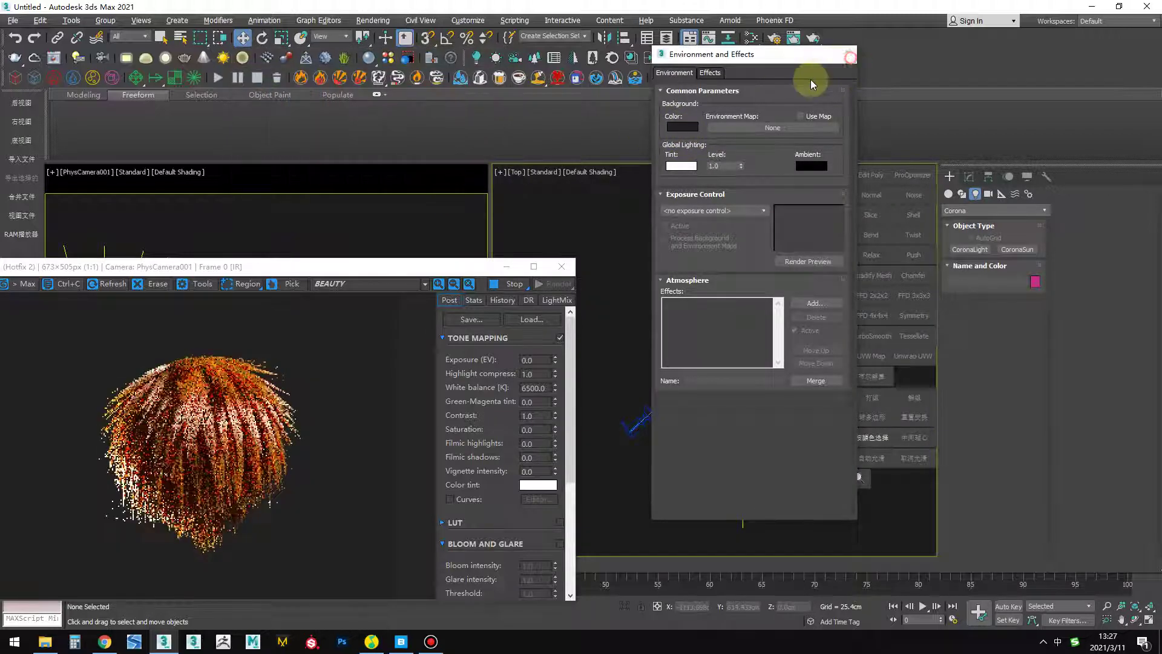
{"action": "left_click", "coordinate": [843, 54]}
- Select the upper Corona light in Top view and shift it beside the hair sphere
{"action": "middle_click_drag", "start_coordinate": [691, 221], "coordinate": [652, 255]}
{"action": "left_click", "coordinate": [720, 277]}
{"action": "key", "text": "alt+z"}
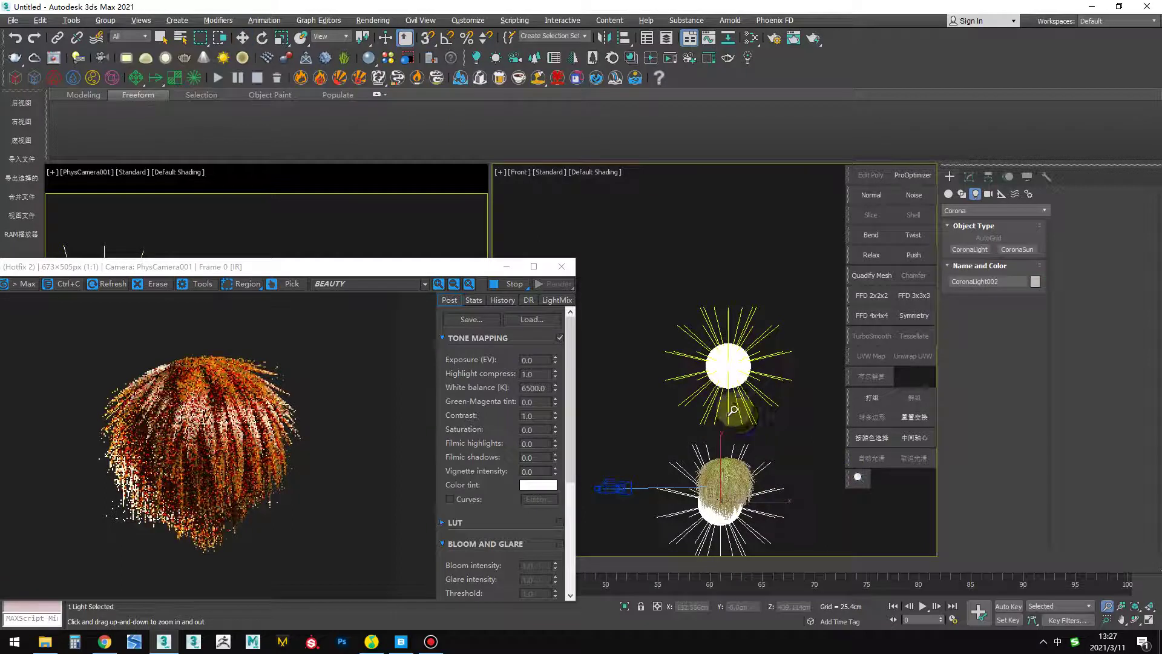
{"action": "mouse_move", "coordinate": [740, 407]}
{"action": "left_mouse_down"}
{"action": "mouse_move", "coordinate": [723, 327]}
{"action": "mouse_move", "coordinate": [723, 369]}
{"action": "left_mouse_up"}
{"action": "key", "text": "w"}
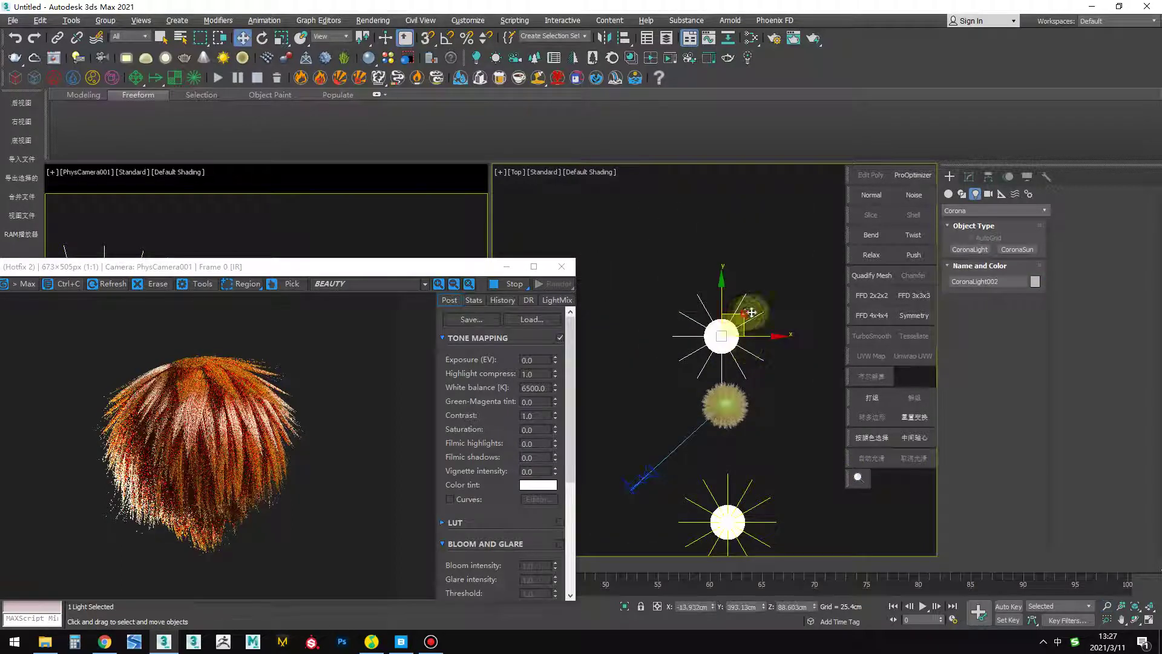
{"action": "left_click_drag", "start_coordinate": [751, 315], "coordinate": [780, 309]}
- Set the light's Intensity to 10 and its colour to cyan
{"action": "left_click", "coordinate": [969, 176]}
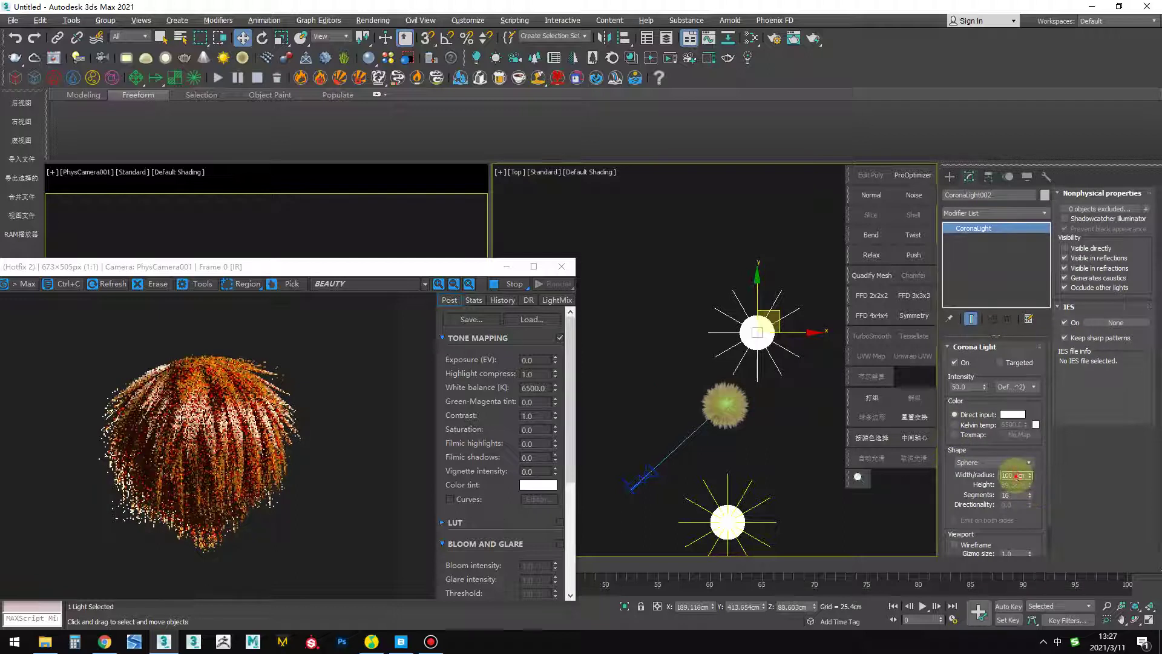
{"action": "type", "text": "200"}
{"action": "double_click", "coordinate": [962, 386]}
{"action": "type", "text": "10"}
{"action": "key", "text": "Return"}
{"action": "left_click", "coordinate": [1013, 415]}
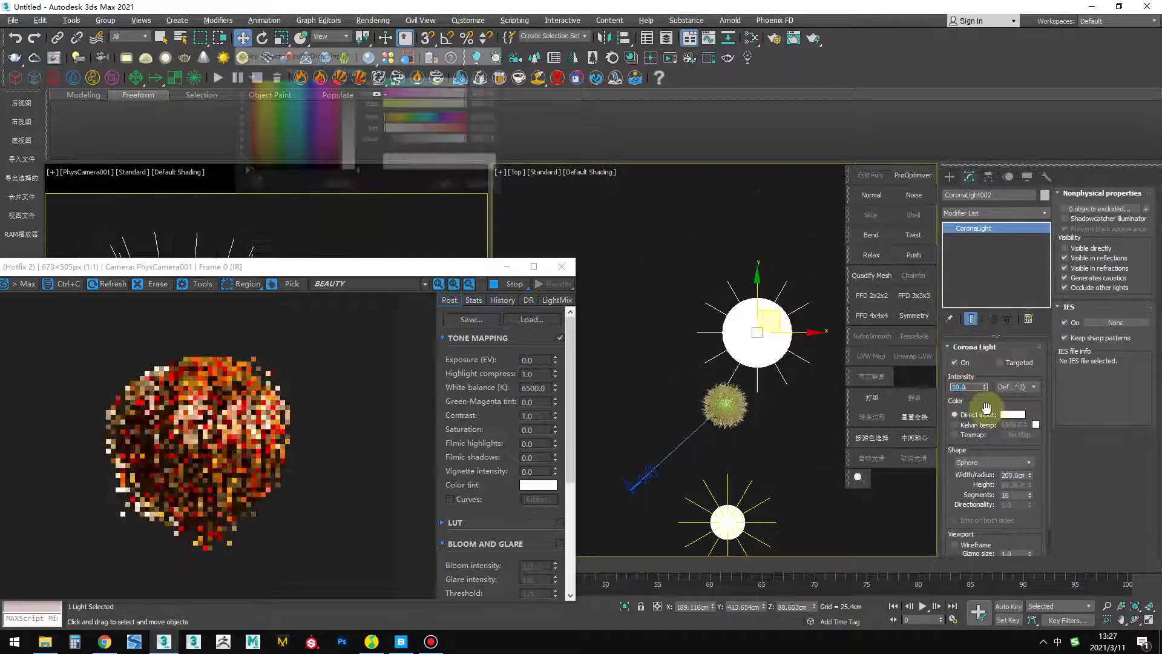
{"action": "left_click_drag", "start_coordinate": [326, 126], "coordinate": [297, 88]}
{"action": "left_click", "coordinate": [447, 186]}
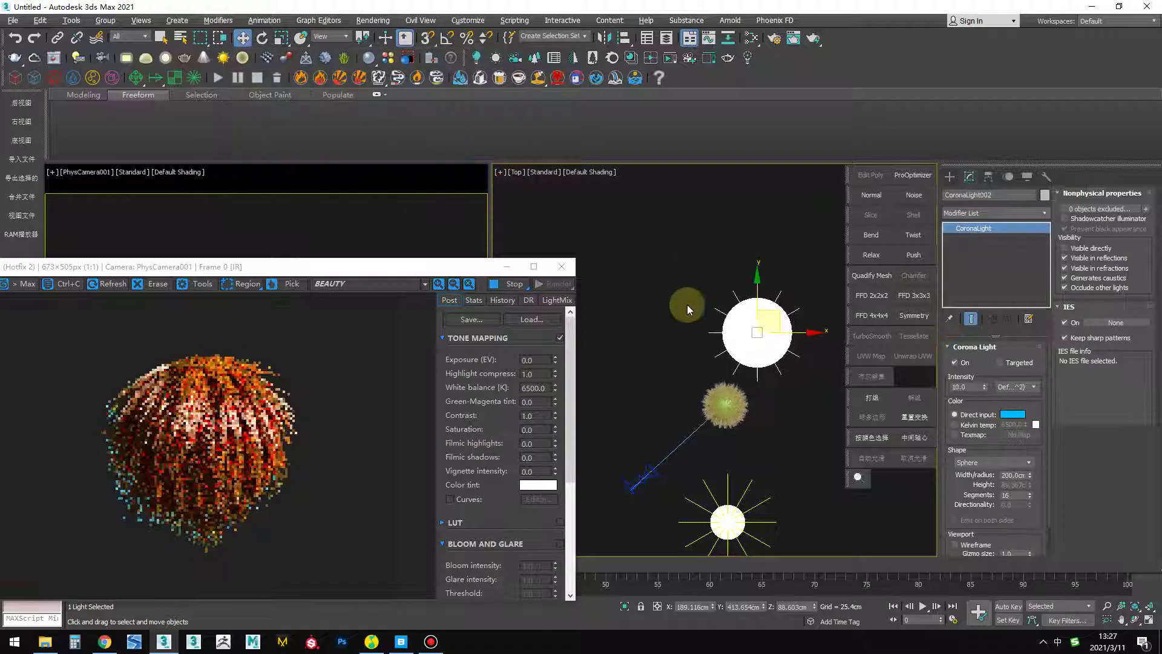
- Raise the light above and behind the hair in Front view, then return to camera view
{"action": "key", "text": "f"}
{"action": "left_click_drag", "start_coordinate": [722, 317], "coordinate": [722, 294]}
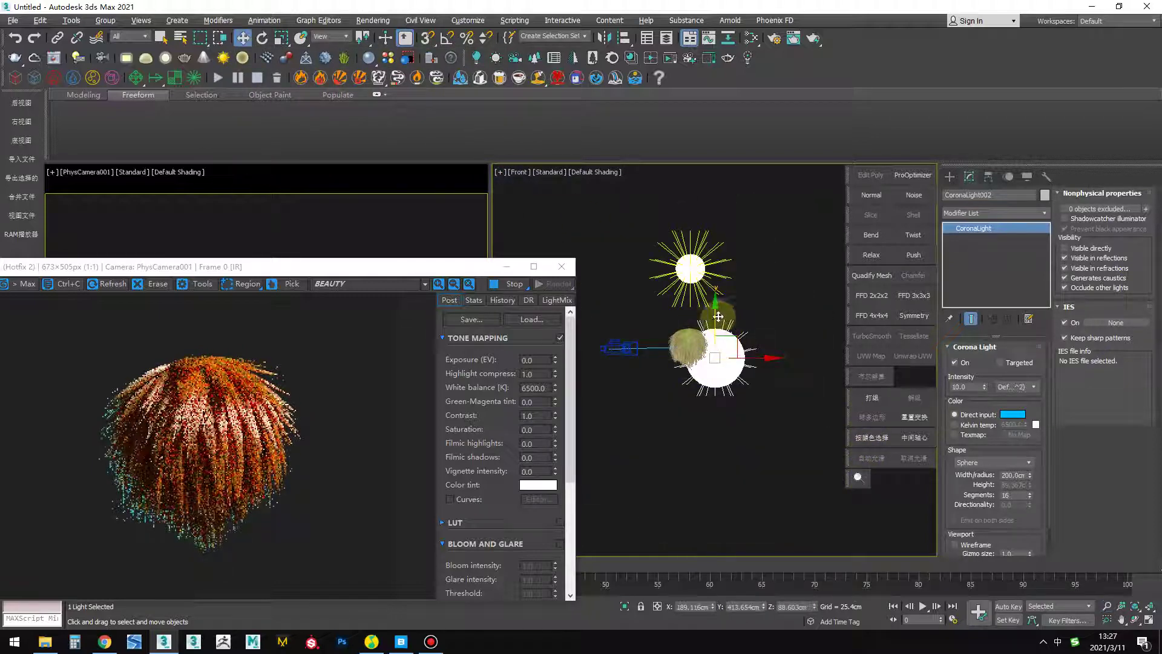
{"action": "left_click", "coordinate": [724, 405]}
{"action": "key", "text": "c"}
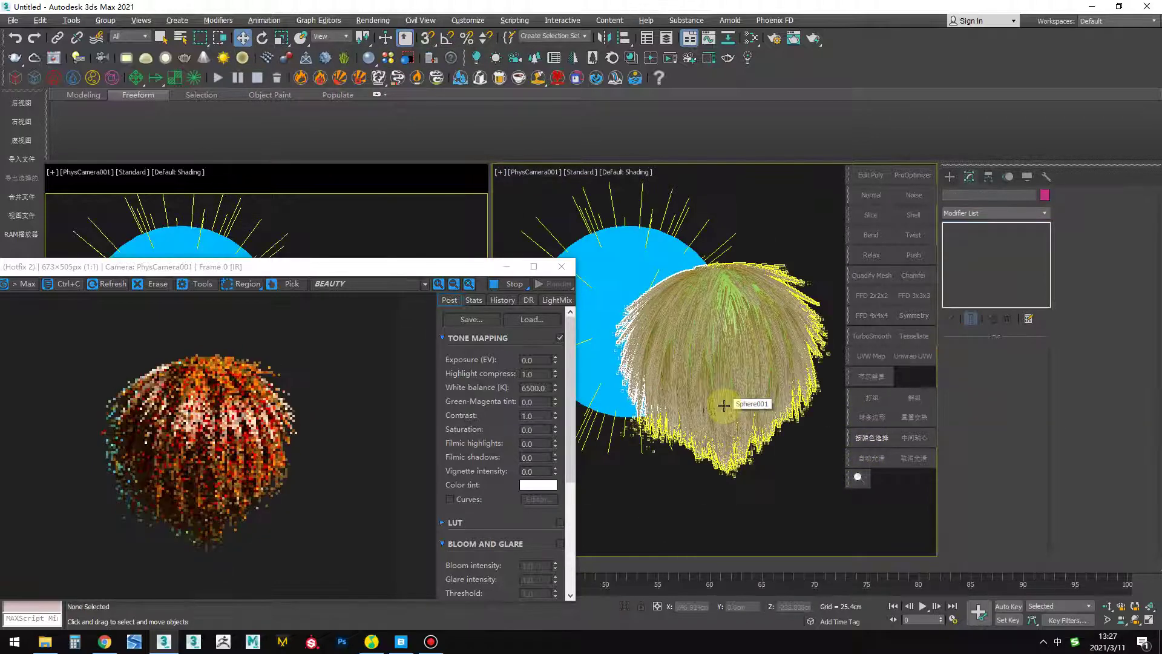
{"action": "left_click_drag", "start_coordinate": [353, 266], "coordinate": [407, 187]}
{"action": "scroll", "coordinate": [357, 294], "scroll_direction": "up", "scroll_amount": 1}
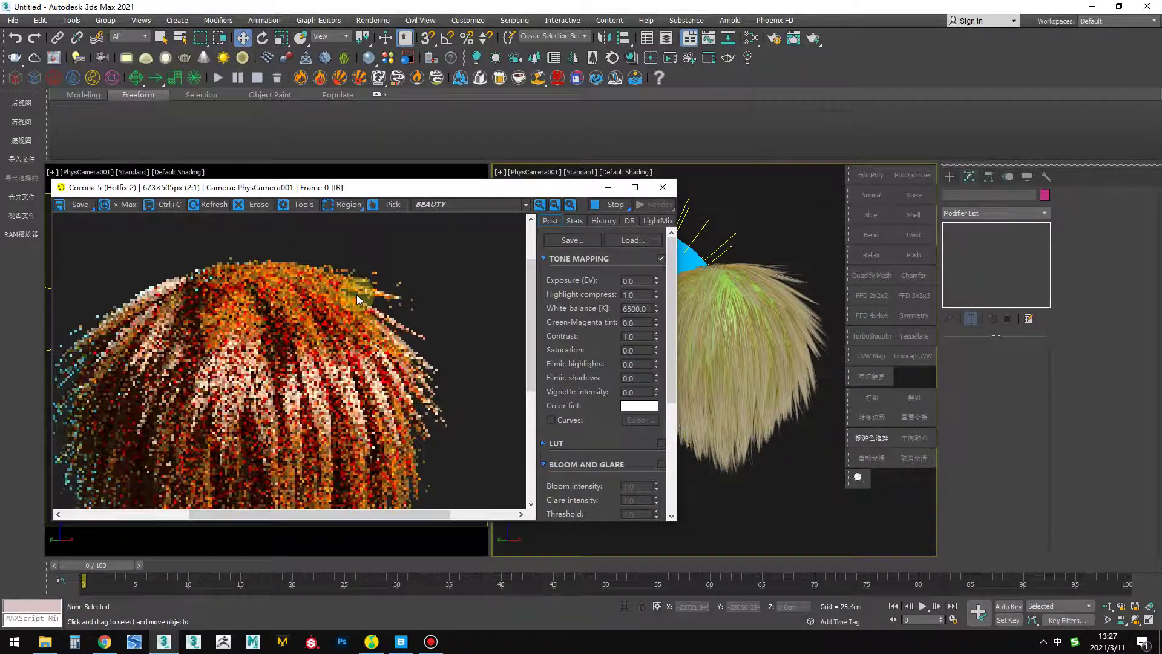
{"action": "scroll", "coordinate": [401, 278], "scroll_direction": "up", "scroll_amount": 1}
{"action": "scroll", "coordinate": [438, 412], "scroll_direction": "up", "scroll_amount": 1}
{"action": "left_click_drag", "start_coordinate": [438, 412], "coordinate": [319, 379]}
{"action": "scroll", "coordinate": [386, 308], "scroll_direction": "down", "scroll_amount": 1}
{"action": "scroll", "coordinate": [268, 363], "scroll_direction": "down", "scroll_amount": 1}
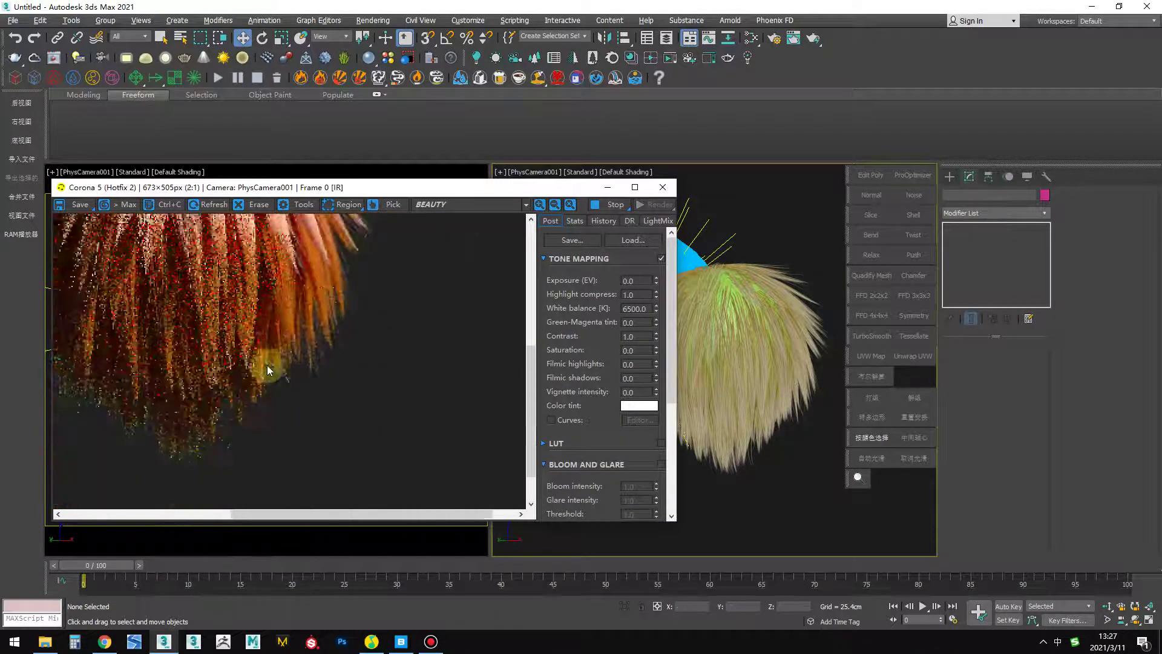
{"action": "scroll", "coordinate": [310, 392], "scroll_direction": "down", "scroll_amount": 1}
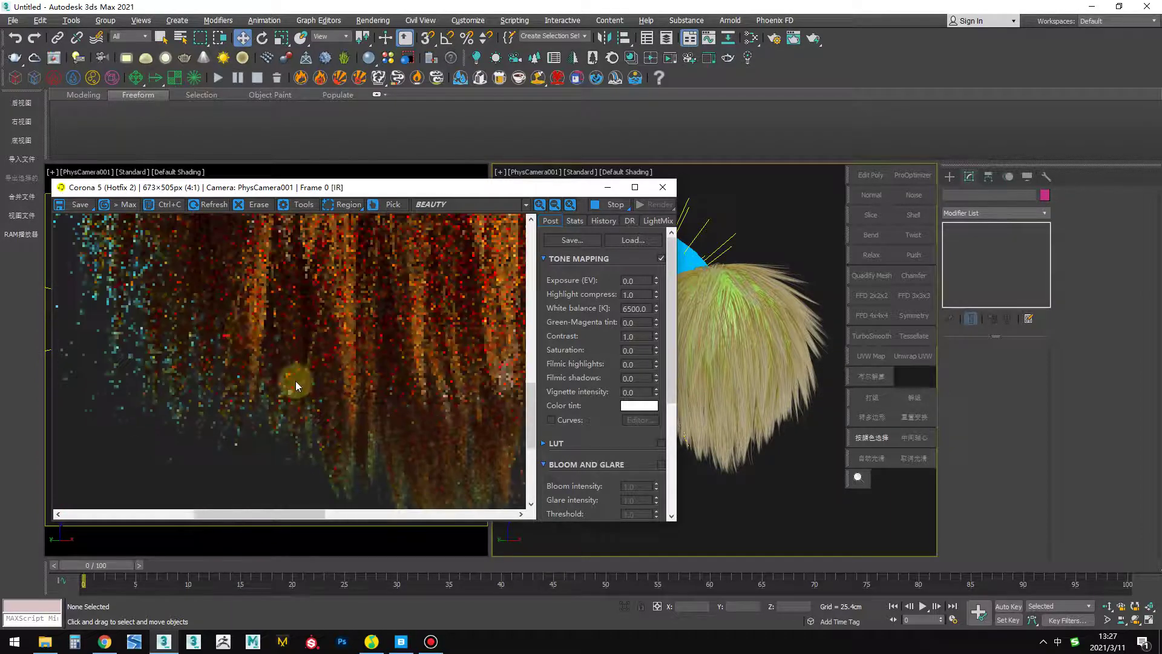
{"action": "scroll", "coordinate": [252, 339], "scroll_direction": "up", "scroll_amount": 1}
{"action": "left_click_drag", "start_coordinate": [252, 304], "coordinate": [298, 338]}
{"action": "scroll", "coordinate": [332, 328], "scroll_direction": "down", "scroll_amount": 1}
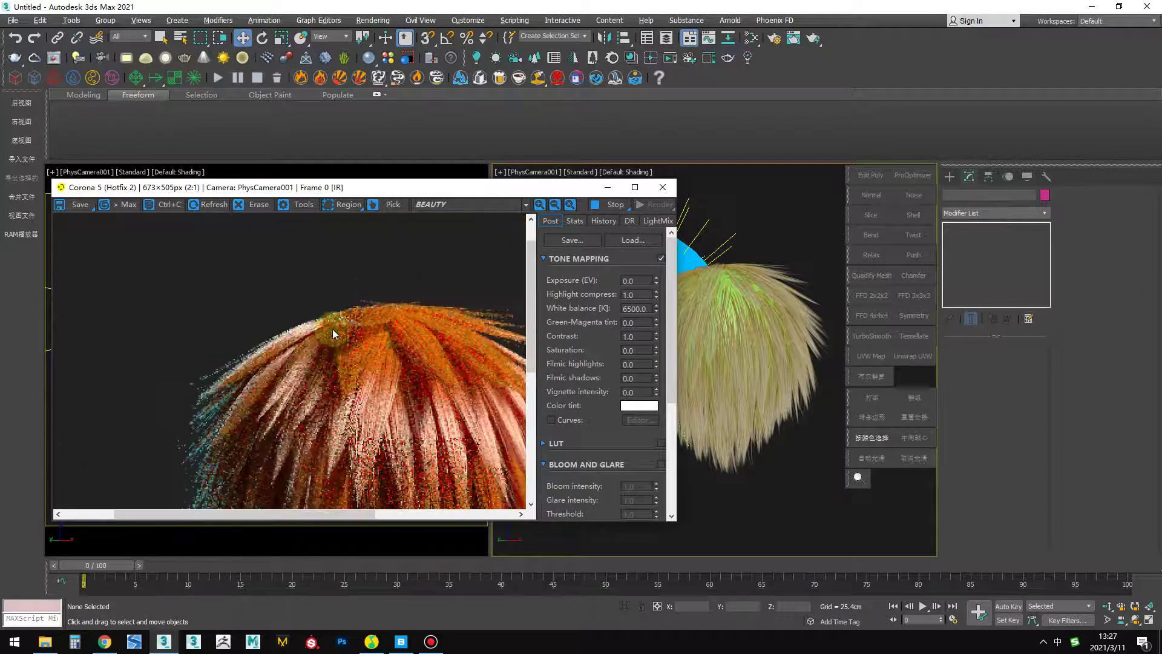
{"action": "scroll", "coordinate": [319, 343], "scroll_direction": "up", "scroll_amount": 1}
{"action": "scroll", "coordinate": [316, 340], "scroll_direction": "up", "scroll_amount": 1}
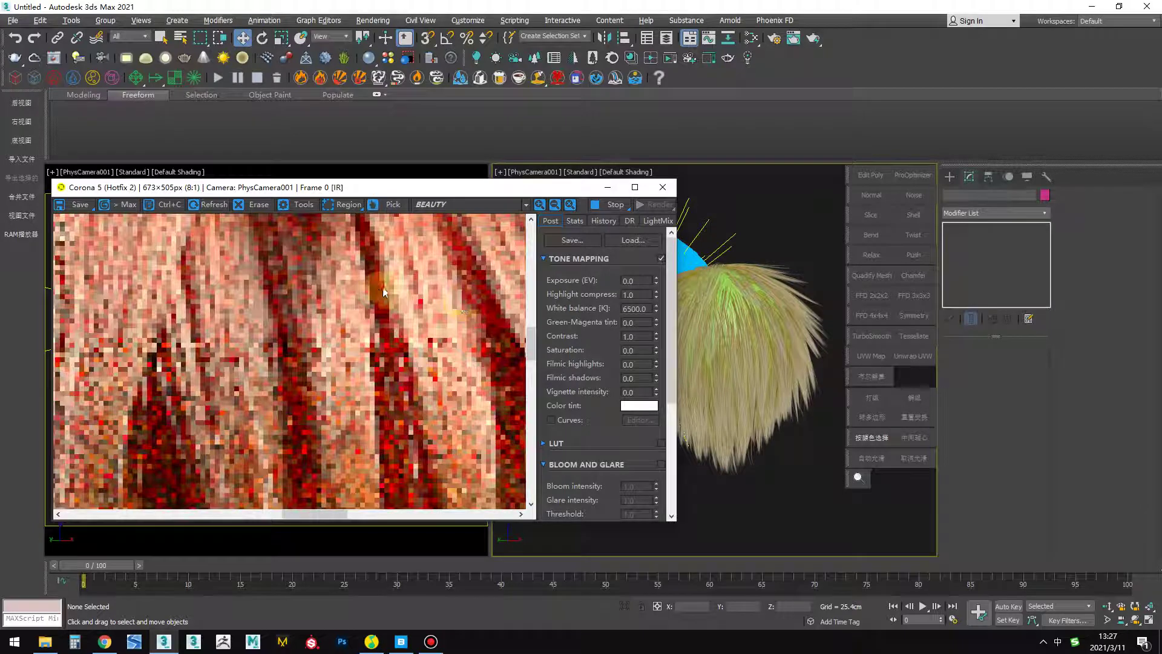
{"action": "scroll", "coordinate": [301, 340], "scroll_direction": "up", "scroll_amount": 2}
{"action": "scroll", "coordinate": [301, 336], "scroll_direction": "down", "scroll_amount": 1}
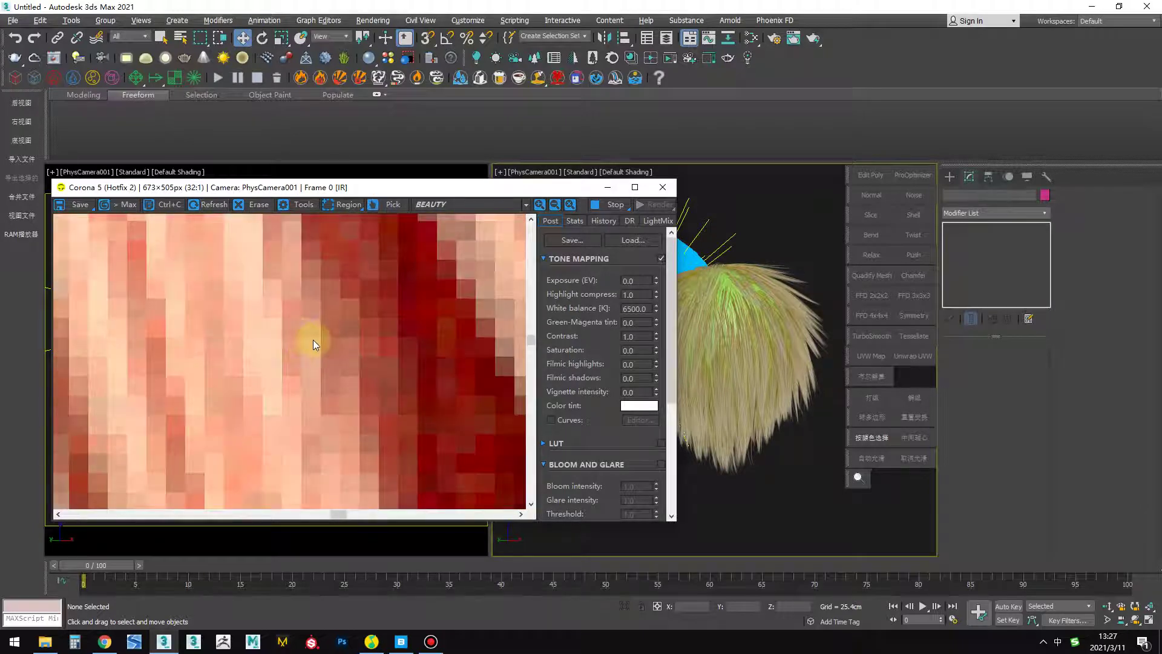
{"action": "scroll", "coordinate": [351, 336], "scroll_direction": "down", "scroll_amount": 1}
{"action": "scroll", "coordinate": [383, 348], "scroll_direction": "down", "scroll_amount": 1}
{"action": "scroll", "coordinate": [264, 344], "scroll_direction": "down", "scroll_amount": 1}
{"action": "scroll", "coordinate": [449, 380], "scroll_direction": "up", "scroll_amount": 1}
{"action": "scroll", "coordinate": [351, 233], "scroll_direction": "up", "scroll_amount": 1}
{"action": "scroll", "coordinate": [380, 342], "scroll_direction": "down", "scroll_amount": 2}
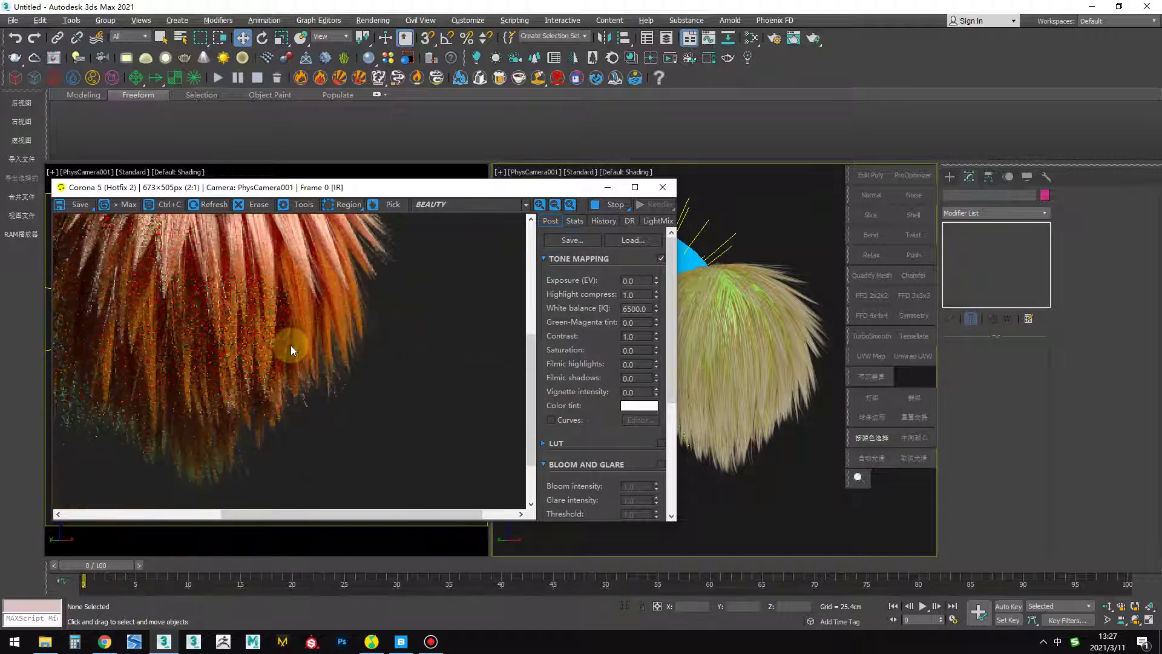
{"action": "scroll", "coordinate": [277, 410], "scroll_direction": "up", "scroll_amount": 2}
{"action": "scroll", "coordinate": [336, 396], "scroll_direction": "down", "scroll_amount": 2}
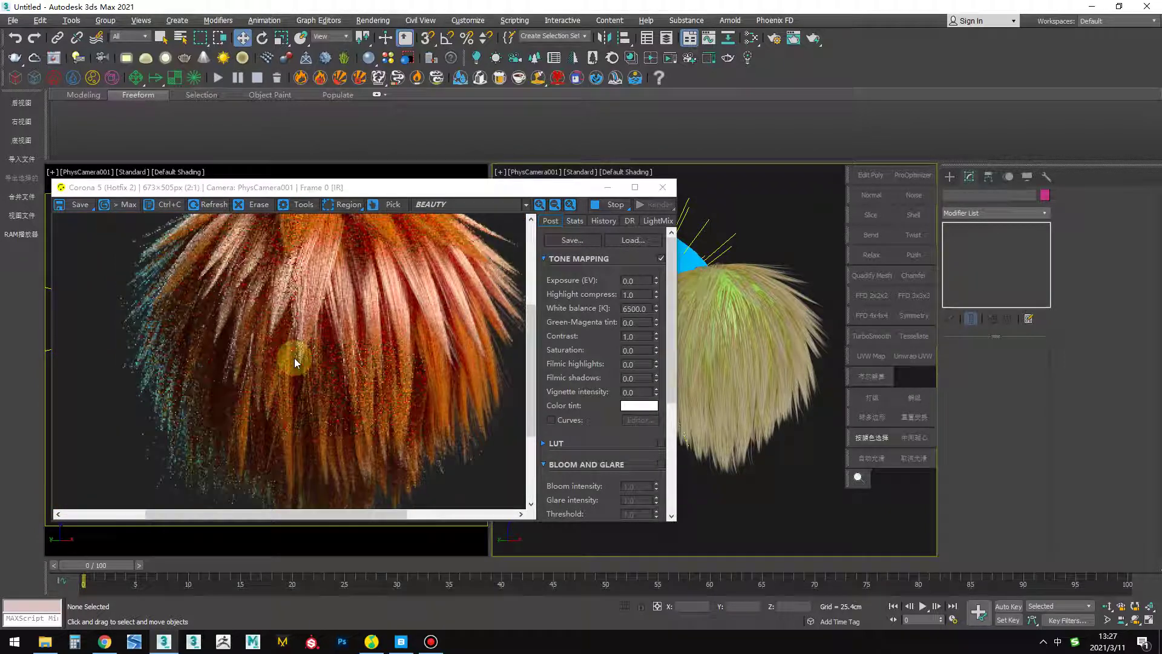
{"action": "scroll", "coordinate": [318, 323], "scroll_direction": "up", "scroll_amount": 1}
{"action": "scroll", "coordinate": [263, 264], "scroll_direction": "up", "scroll_amount": 1}
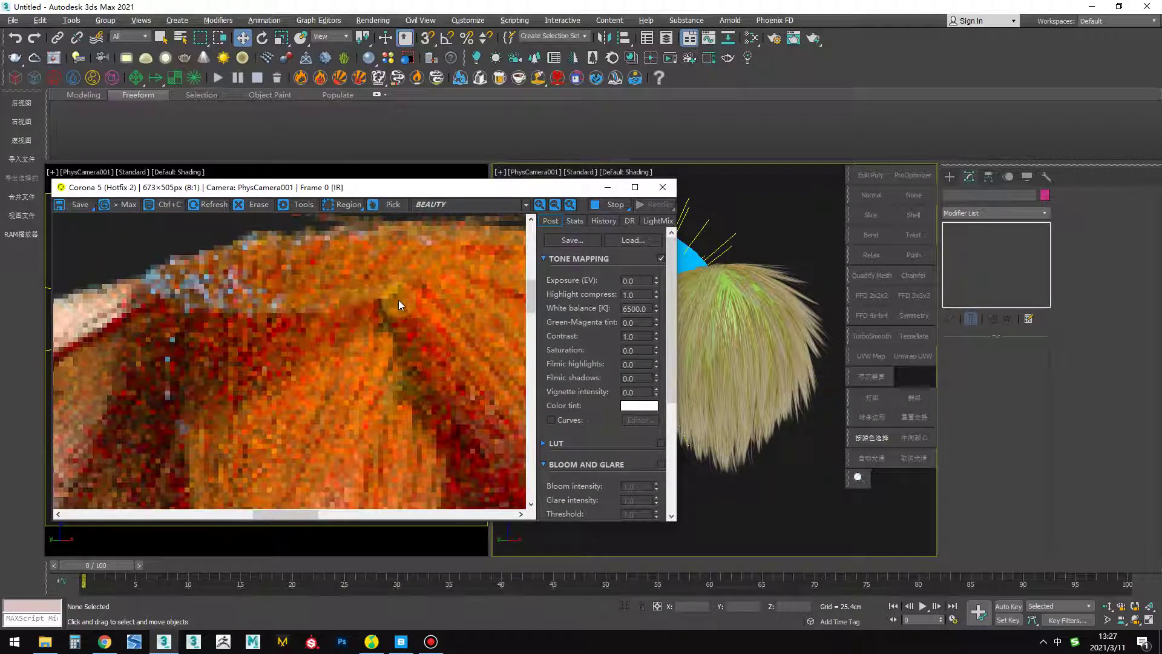
{"action": "scroll", "coordinate": [370, 304], "scroll_direction": "up", "scroll_amount": 1}
{"action": "scroll", "coordinate": [405, 300], "scroll_direction": "down", "scroll_amount": 2}
{"action": "scroll", "coordinate": [363, 312], "scroll_direction": "up", "scroll_amount": 1}
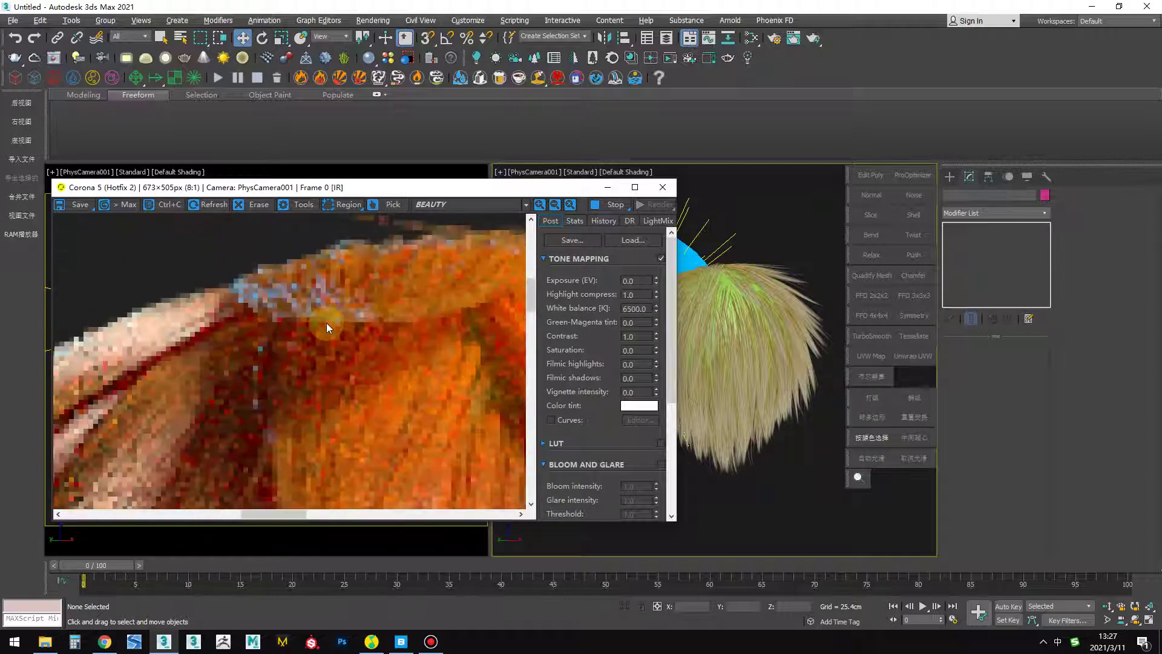
{"action": "scroll", "coordinate": [274, 289], "scroll_direction": "down", "scroll_amount": 2}
{"action": "scroll", "coordinate": [201, 380], "scroll_direction": "up", "scroll_amount": 1}
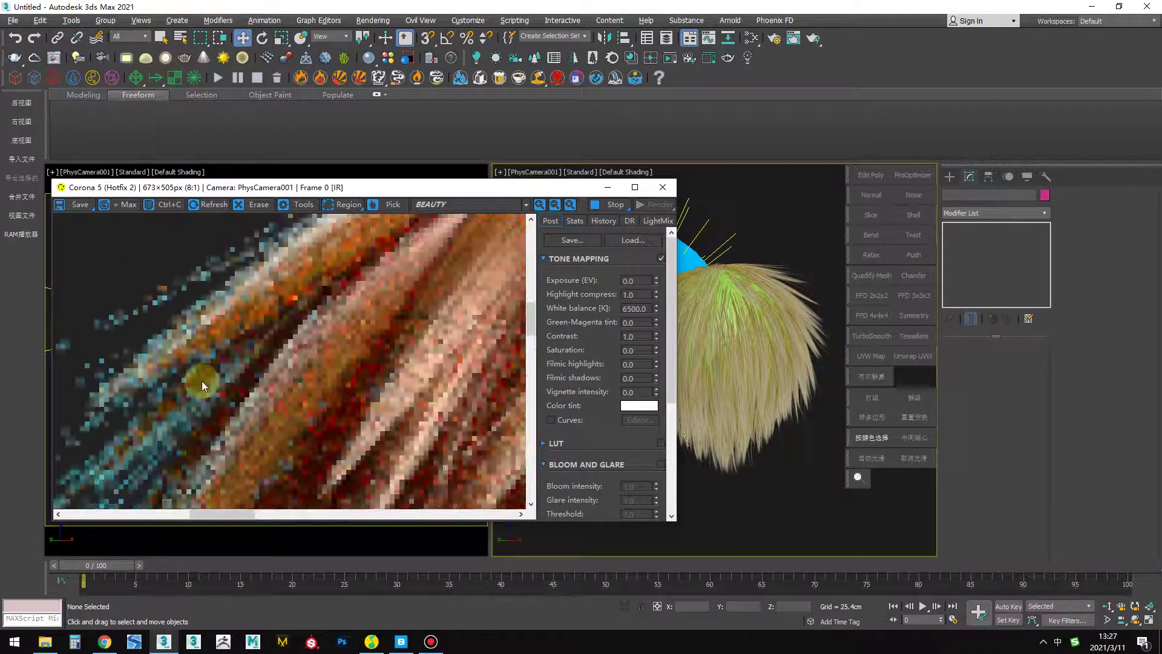
{"action": "scroll", "coordinate": [277, 291], "scroll_direction": "up", "scroll_amount": 1}
{"action": "scroll", "coordinate": [256, 375], "scroll_direction": "down", "scroll_amount": 2}
{"action": "scroll", "coordinate": [255, 377], "scroll_direction": "down", "scroll_amount": 1}
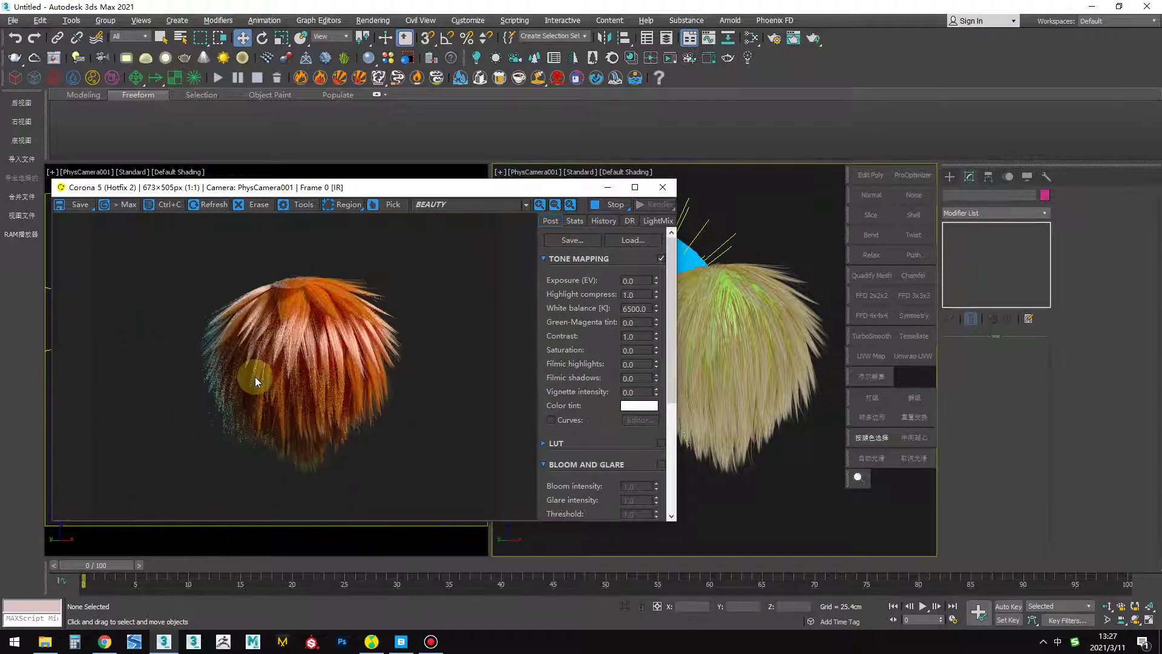
{"action": "scroll", "coordinate": [266, 383], "scroll_direction": "up", "scroll_amount": 1}
{"action": "scroll", "coordinate": [206, 466], "scroll_direction": "up", "scroll_amount": 1}
{"action": "scroll", "coordinate": [307, 264], "scroll_direction": "up", "scroll_amount": 1}
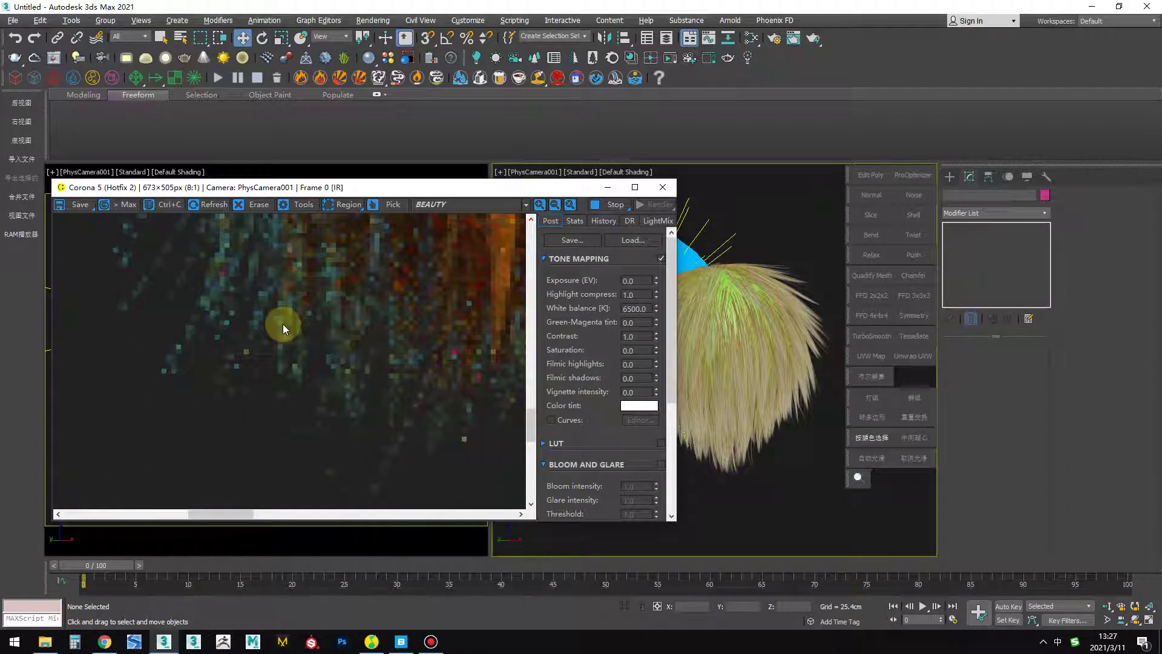
{"action": "scroll", "coordinate": [208, 375], "scroll_direction": "up", "scroll_amount": 1}
{"action": "scroll", "coordinate": [221, 385], "scroll_direction": "down", "scroll_amount": 1}
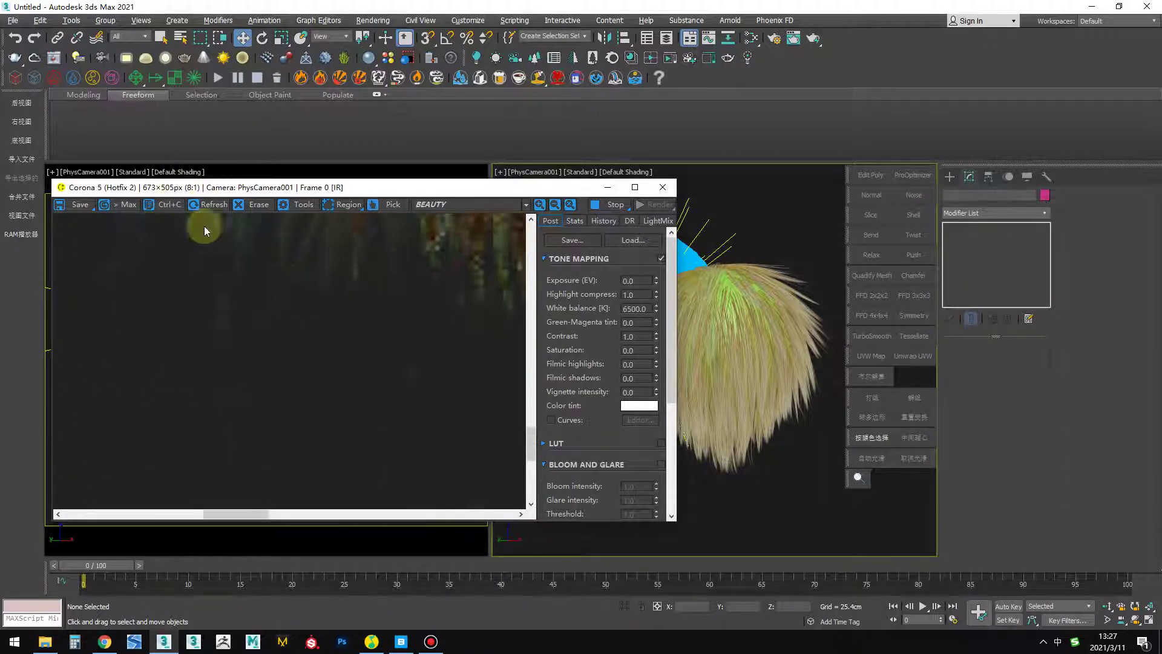
{"action": "scroll", "coordinate": [107, 333], "scroll_direction": "down", "scroll_amount": 2}
{"action": "scroll", "coordinate": [363, 375], "scroll_direction": "up", "scroll_amount": 2}
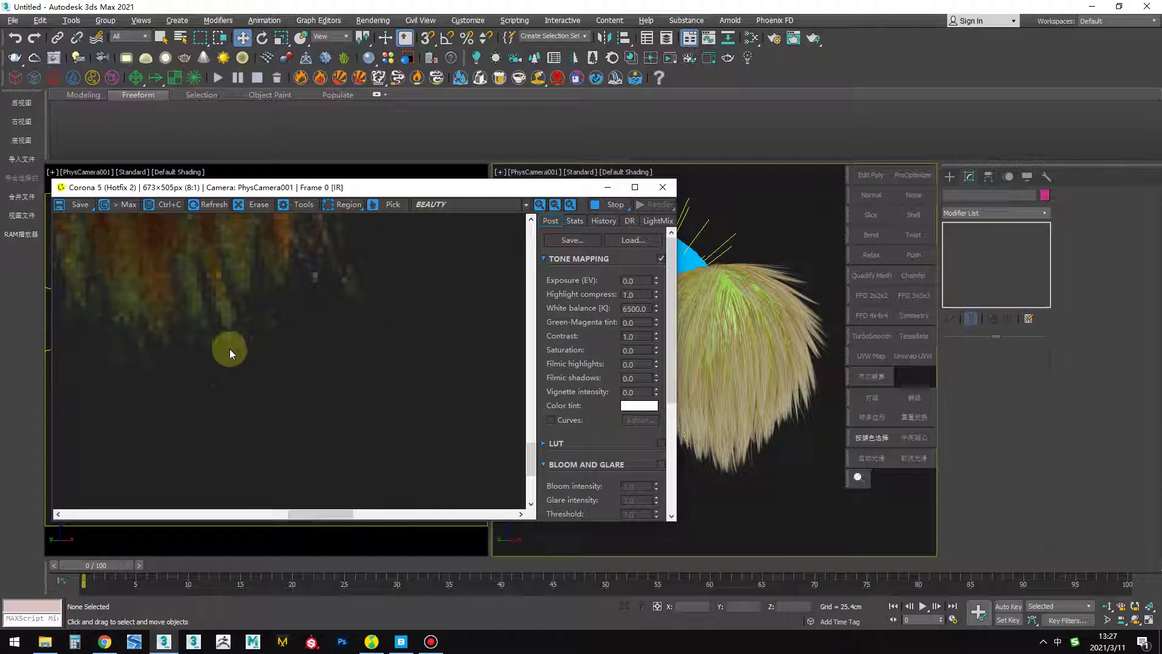
{"action": "scroll", "coordinate": [299, 323], "scroll_direction": "down", "scroll_amount": 3}
{"action": "scroll", "coordinate": [300, 337], "scroll_direction": "up", "scroll_amount": 1}
{"action": "scroll", "coordinate": [300, 337], "scroll_direction": "up", "scroll_amount": 1}
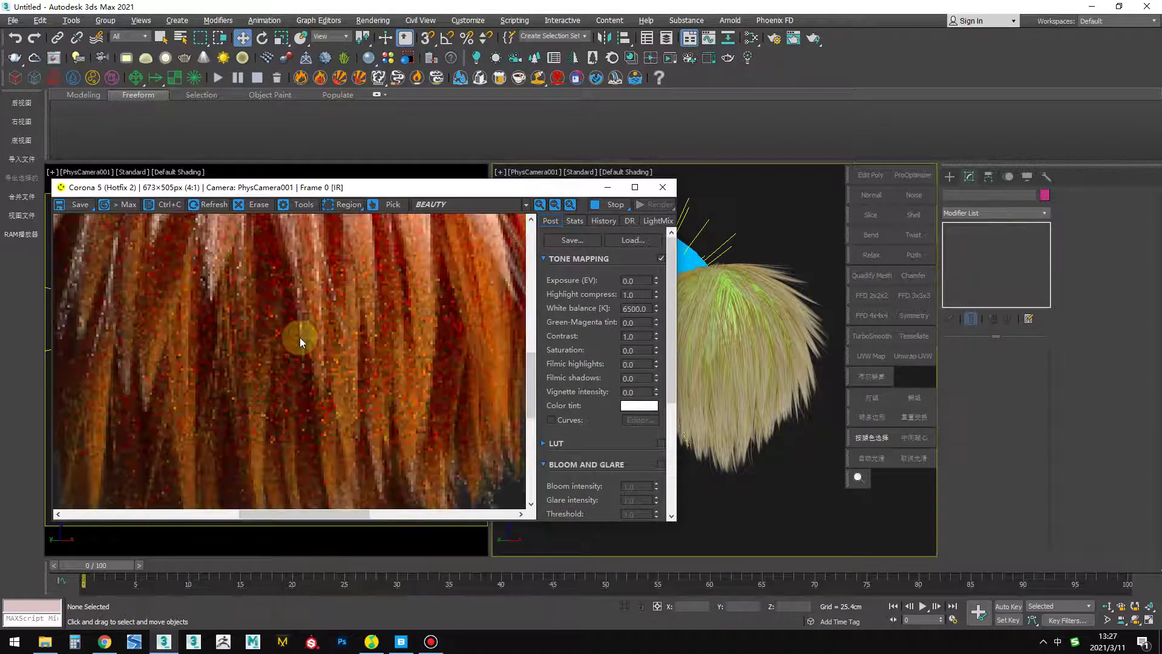
{"action": "scroll", "coordinate": [300, 336], "scroll_direction": "down", "scroll_amount": 2}
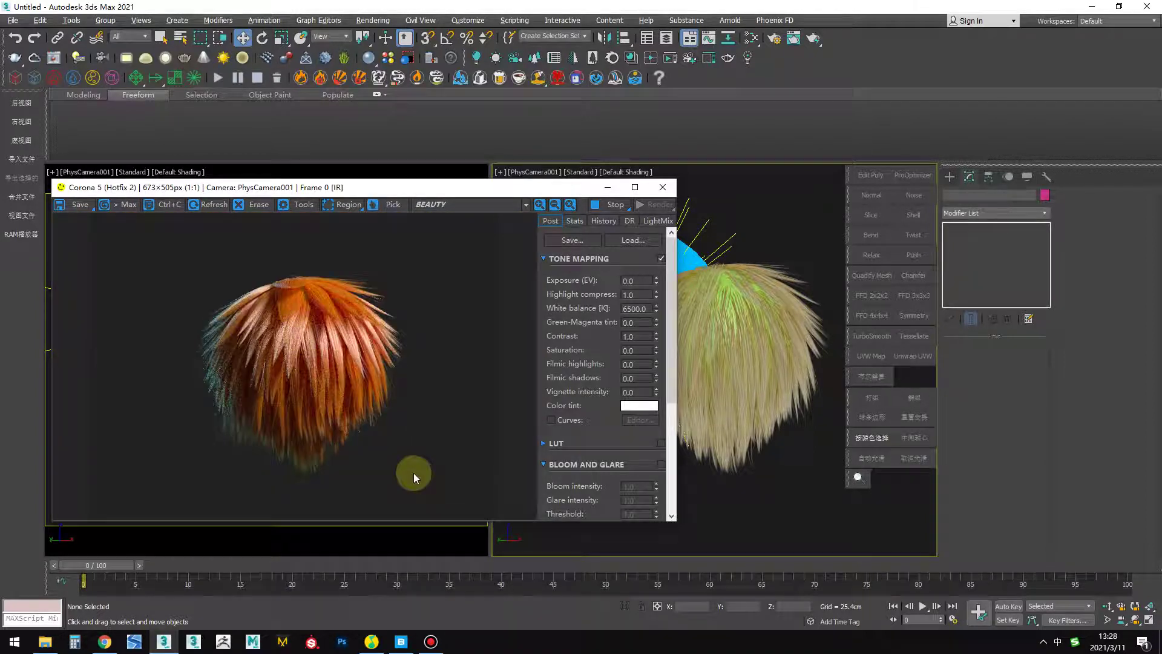
{"action": "left_click_drag", "start_coordinate": [549, 187], "coordinate": [564, 206]}
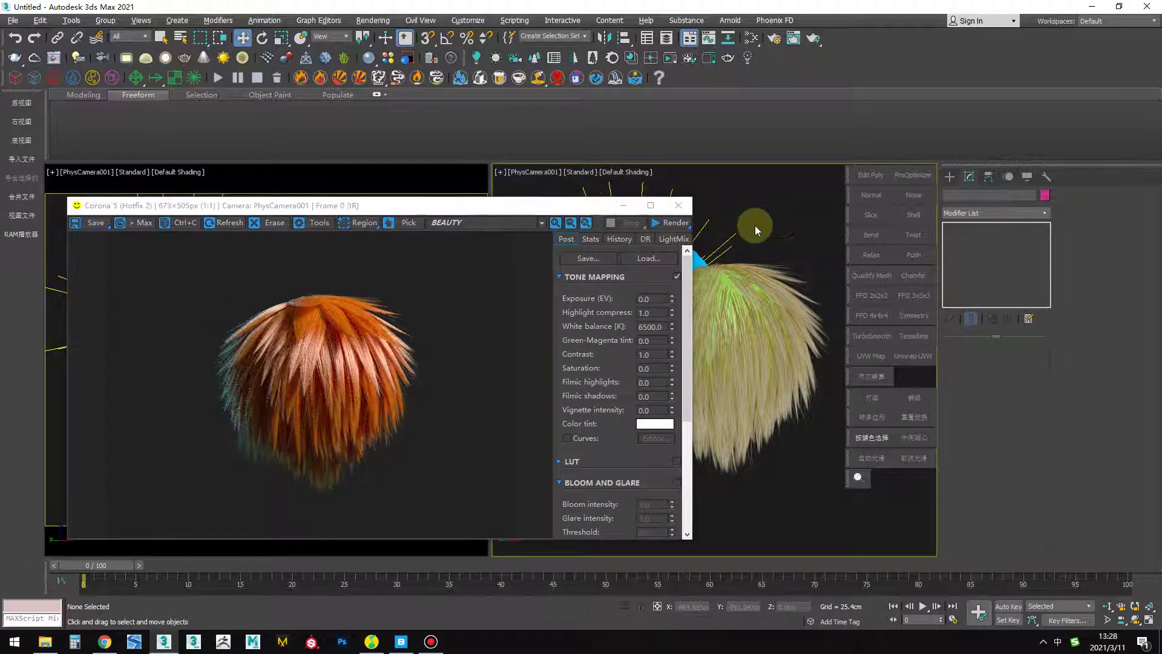
{"action": "scroll", "coordinate": [285, 341], "scroll_direction": "up", "scroll_amount": 1}
{"action": "scroll", "coordinate": [285, 341], "scroll_direction": "down", "scroll_amount": 1}
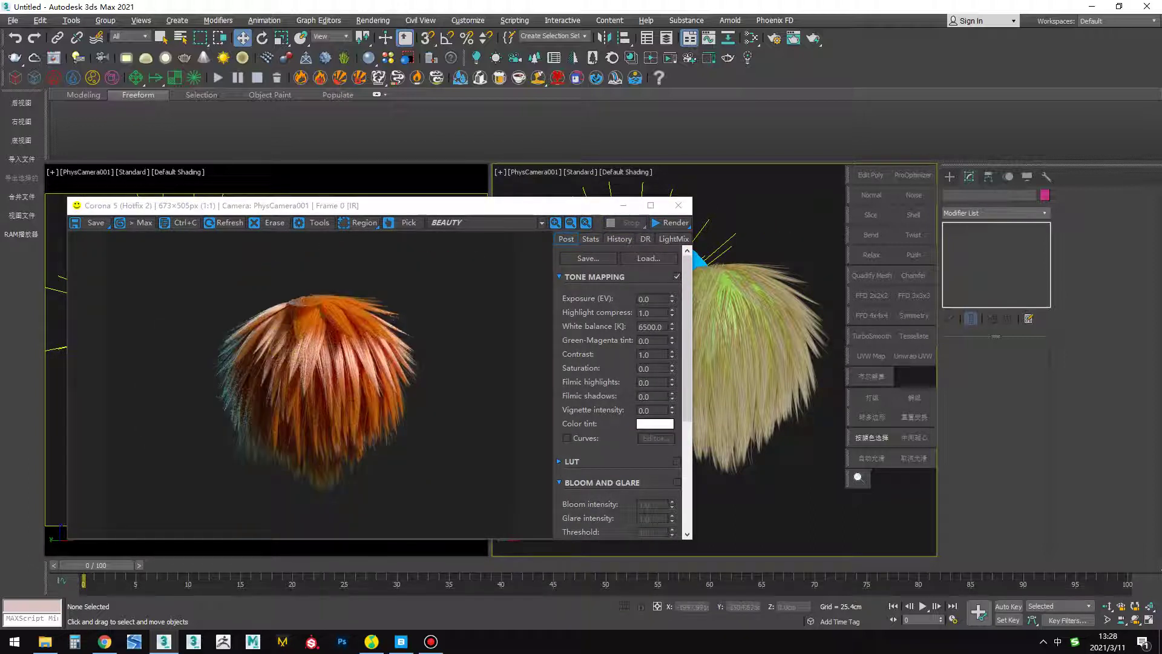